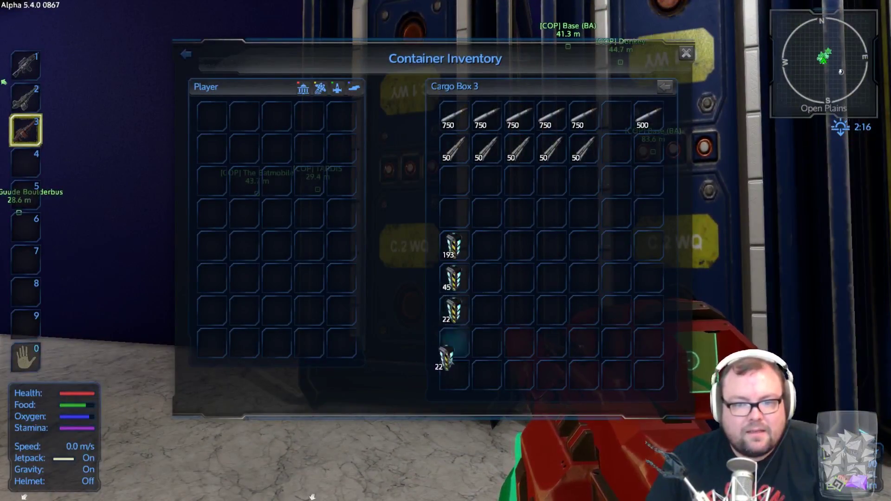
Step: Close the current cargo box and open two more boxes to browse their contents
key(Escape)
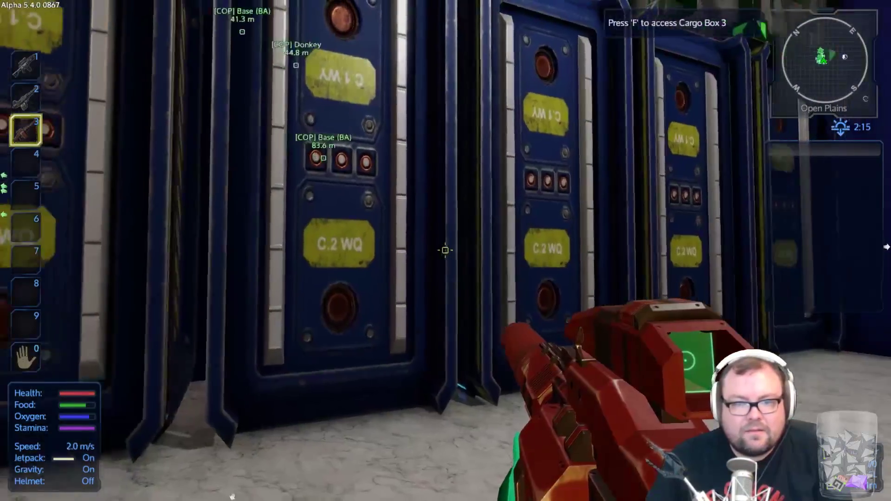
key(f)
key(Escape)
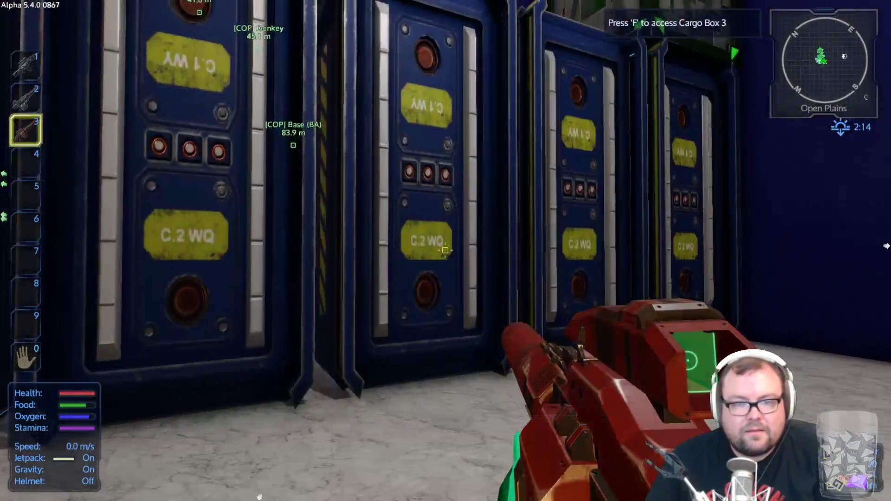
key(f)
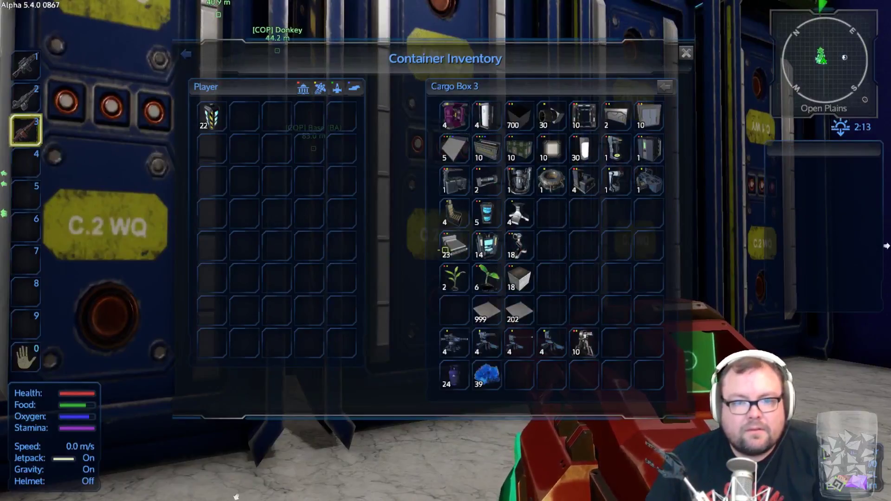
Step: Leave the base's storage area and run across the grassland to the parked vessels
key(Escape)
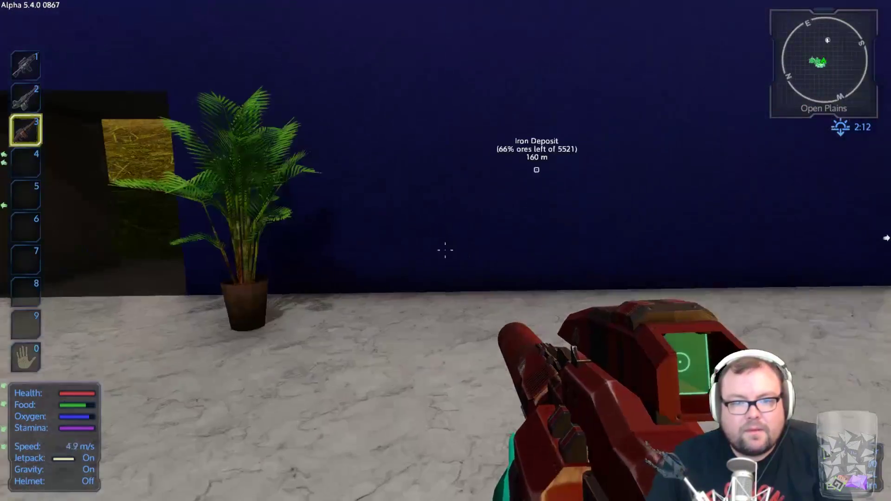
key(w)
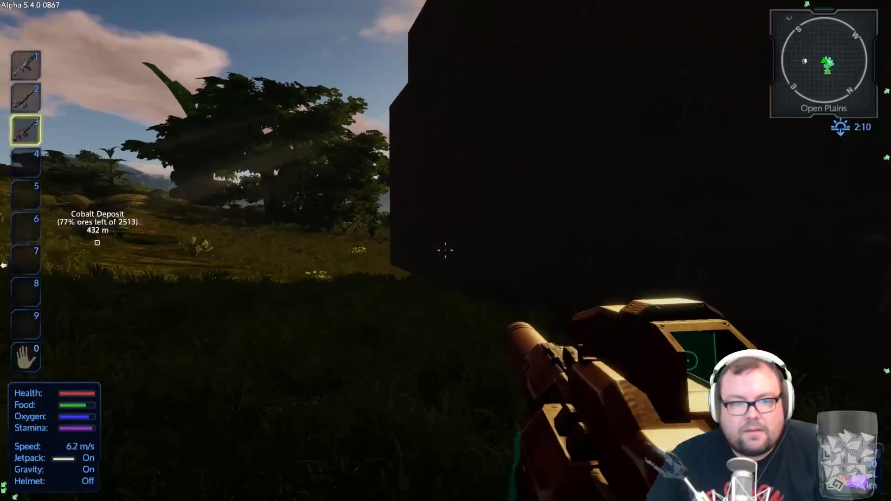
key(shift)
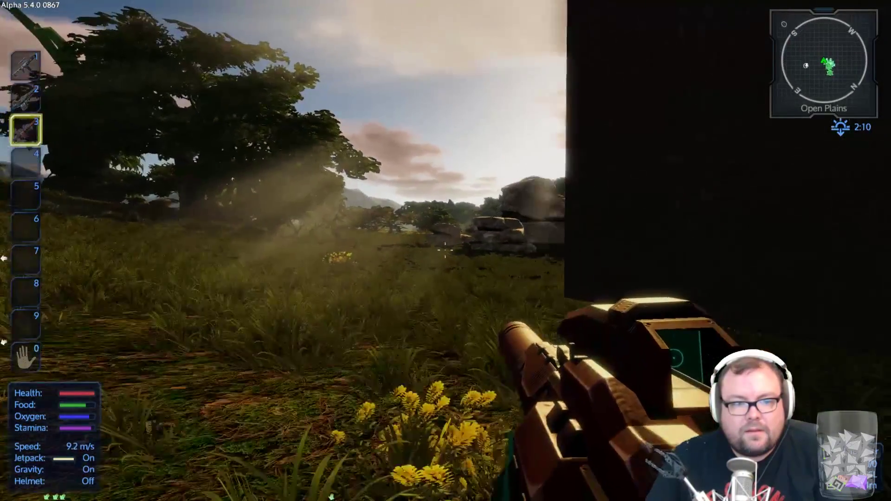
key(w)
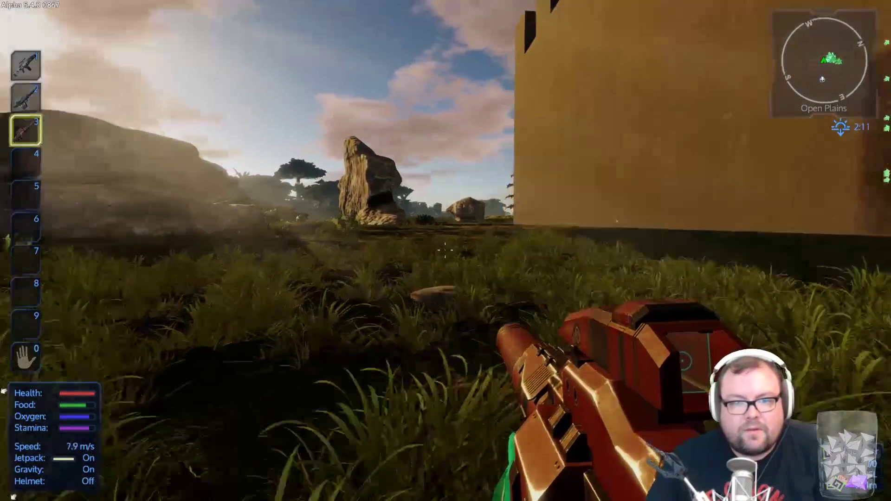
key(w)
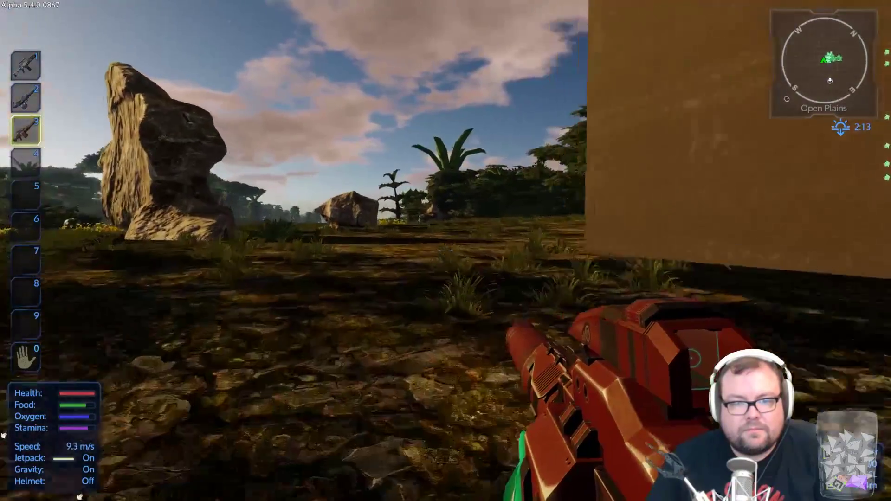
key(w)
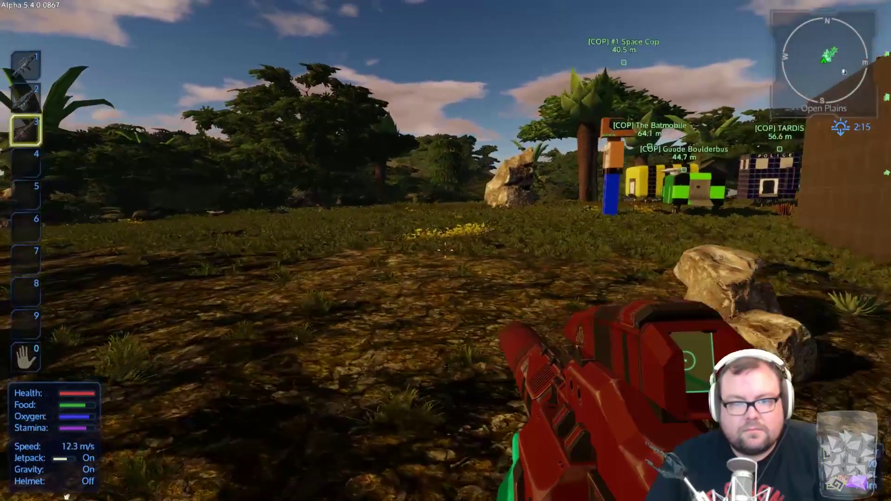
key(w)
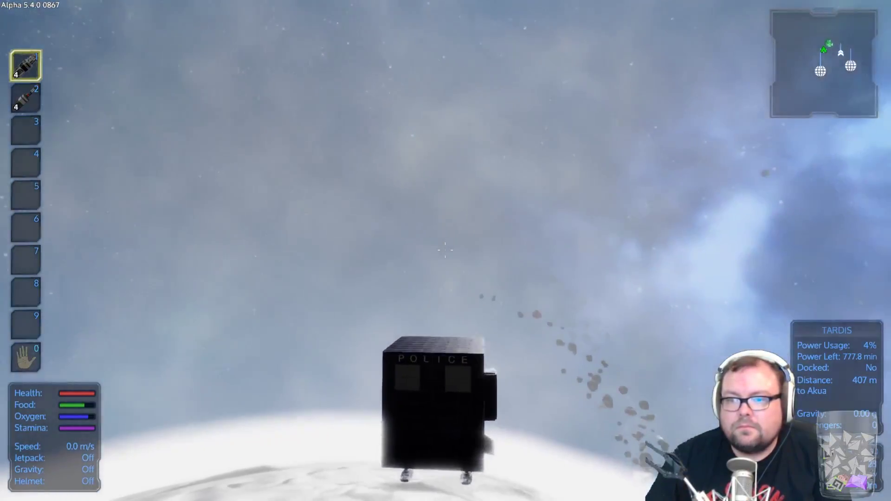
Step: Thrust the TARDIS away from Akua and climb into space
key(w)
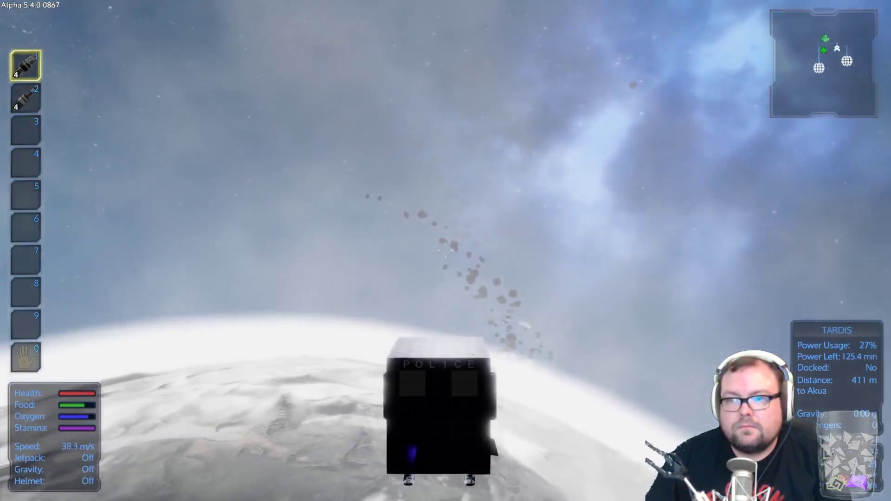
key(w)
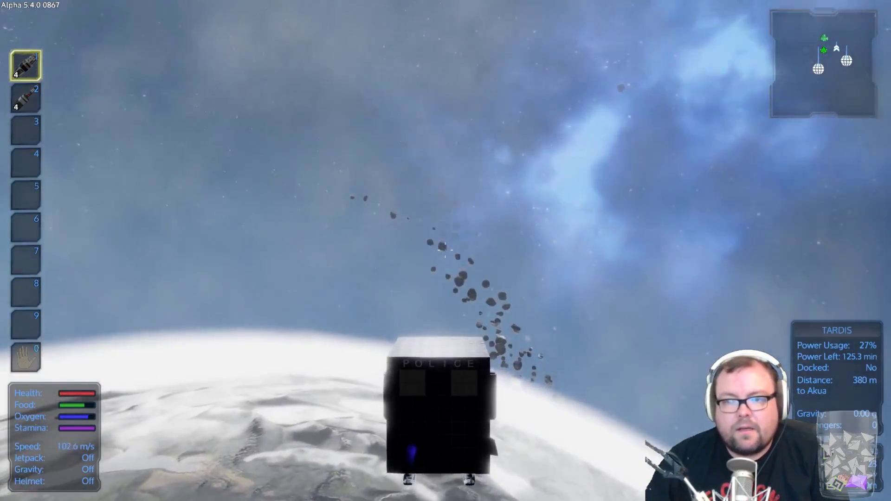
key(w)
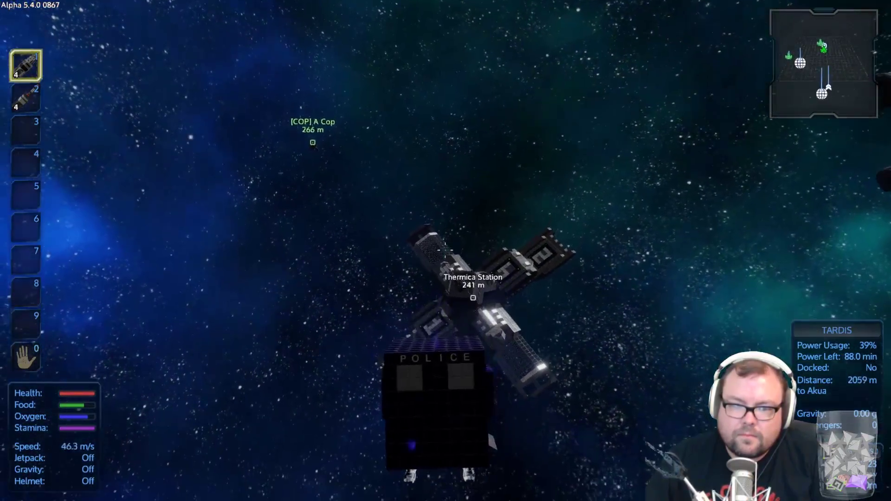
Step: Steer the TARDIS toward Thermica Station and ease it down onto the deck
key(w)
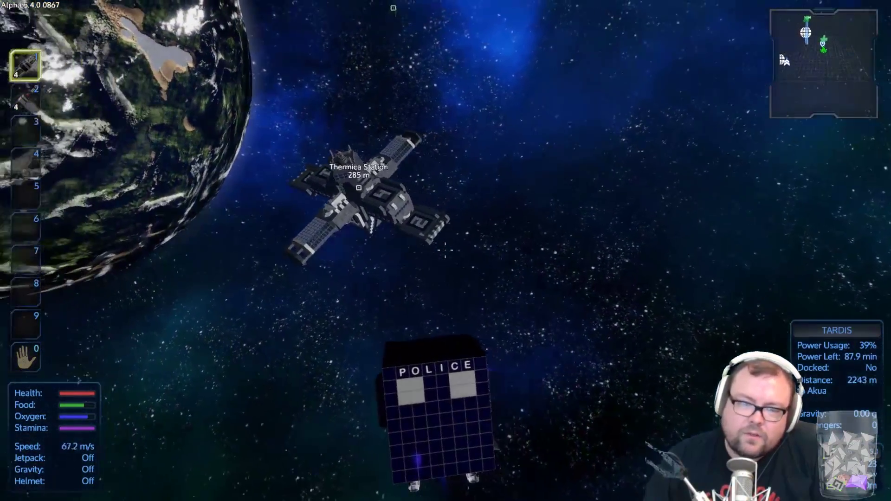
key(w)
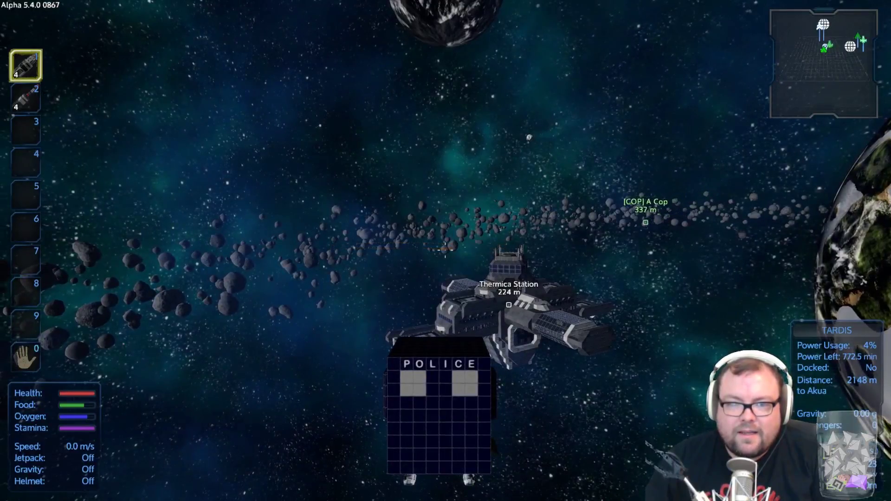
key(w)
key(w)
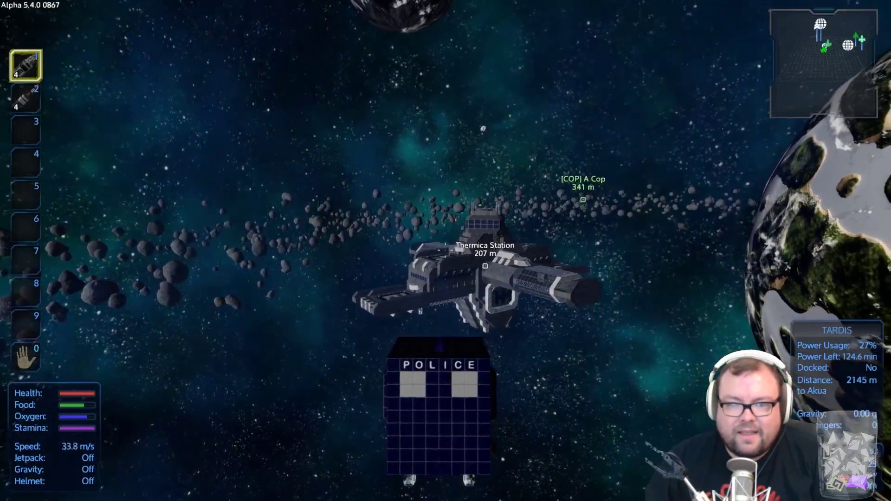
key(w)
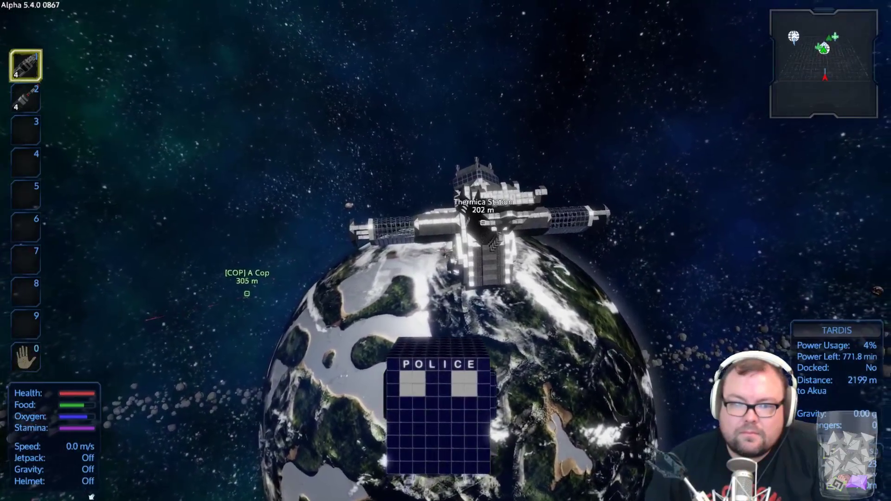
key(w)
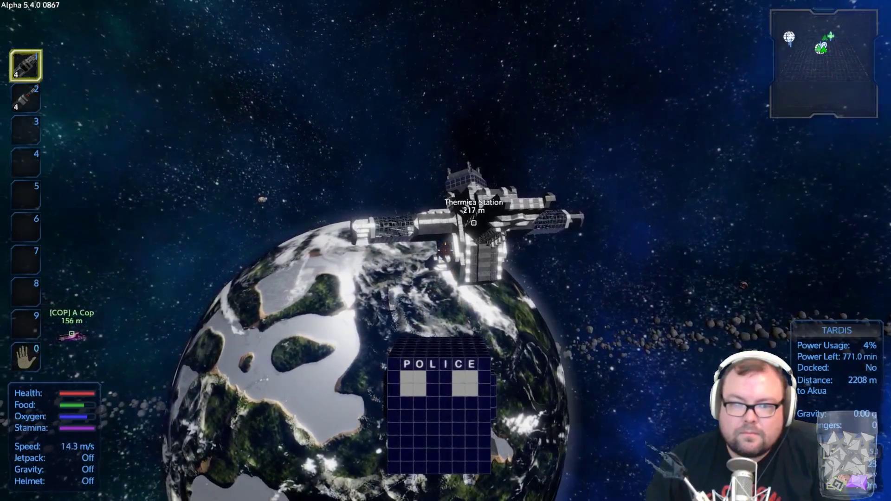
key(w)
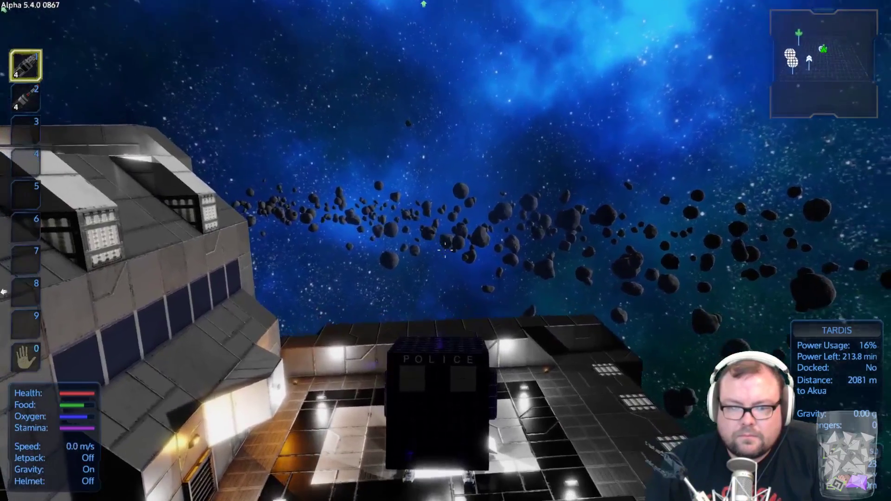
Step: Exit the pilot seat, put on the helmet, switch to first-person, and shoot the closed door
key(f)
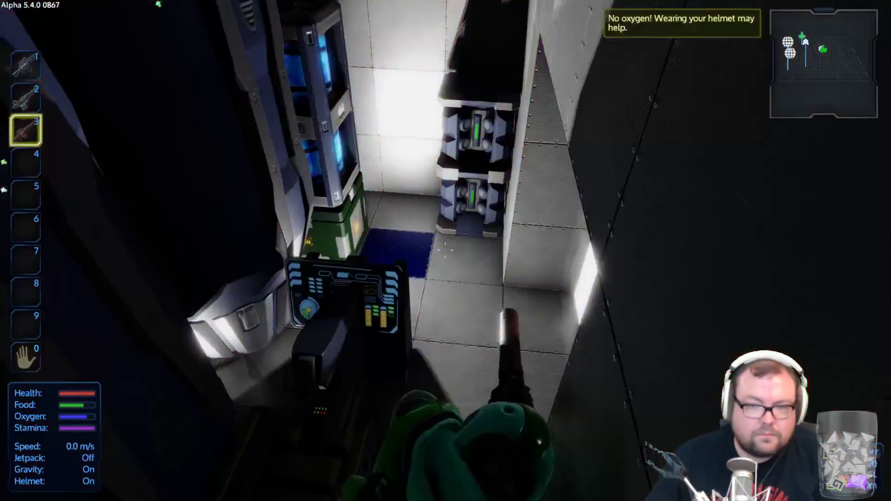
key(h)
key(v)
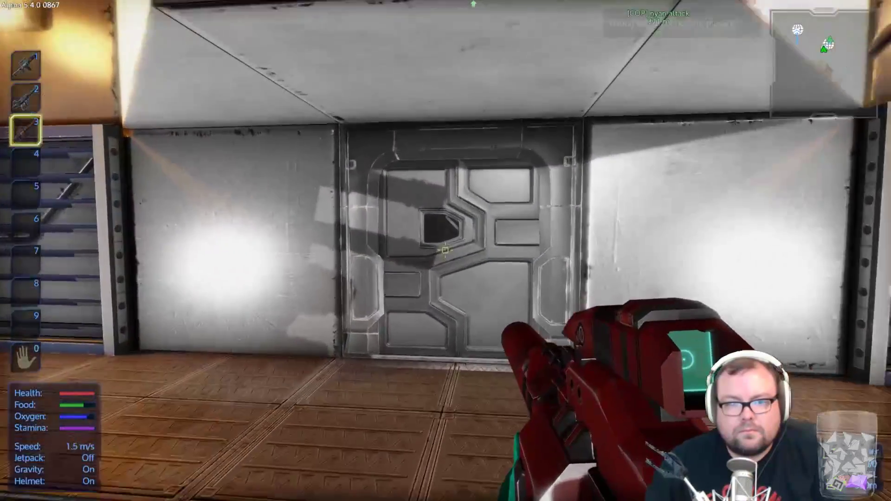
click(445, 251)
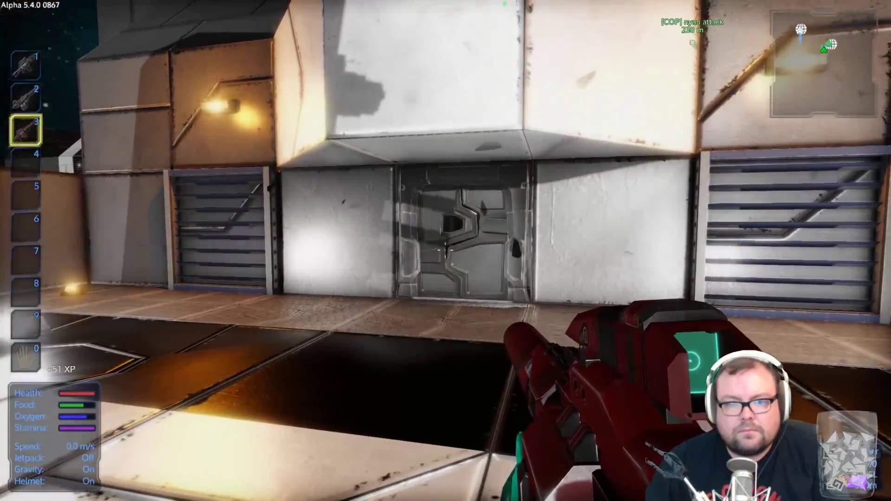
click(445, 251)
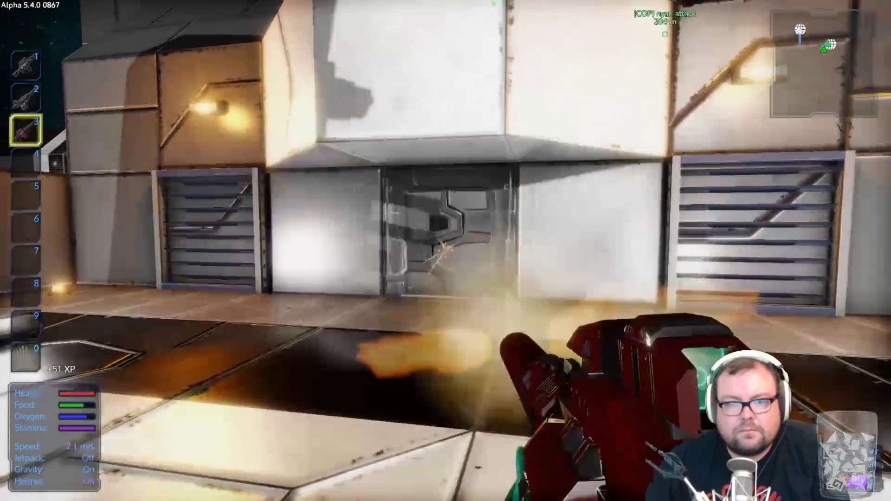
Step: Go through the destroyed doorway and down the lit corridor toward the hangar
key(w)
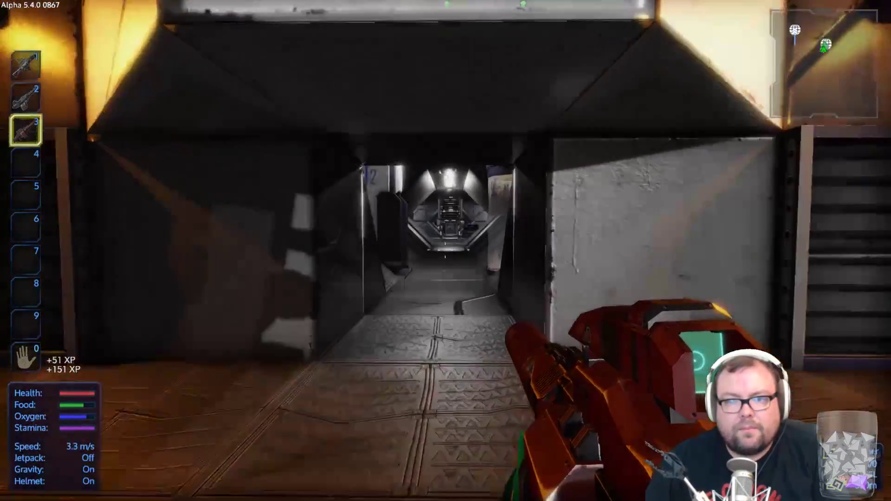
key(w)
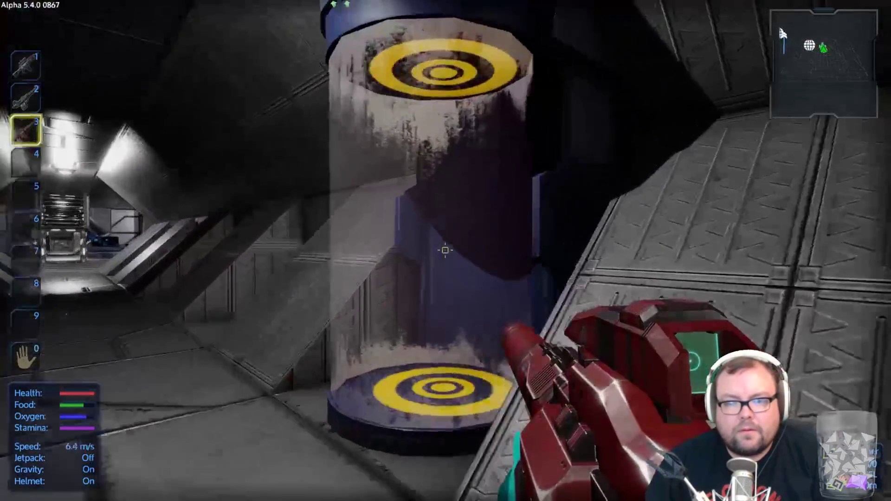
key(w)
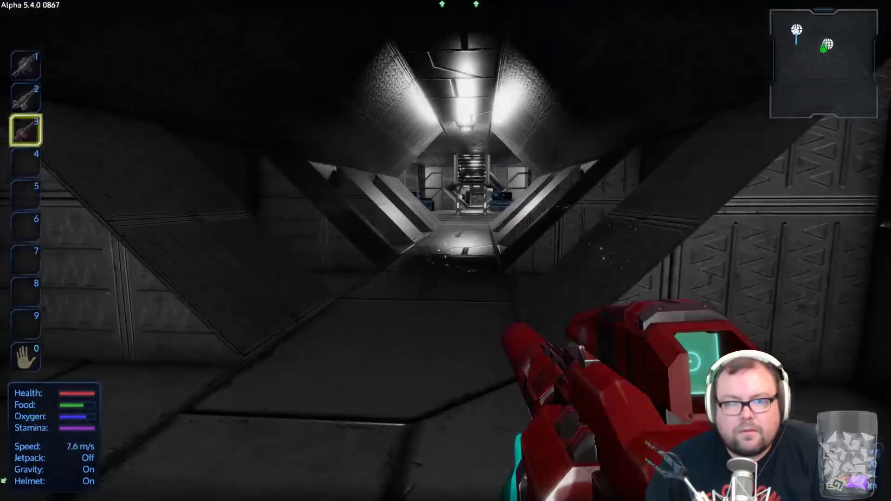
key(w)
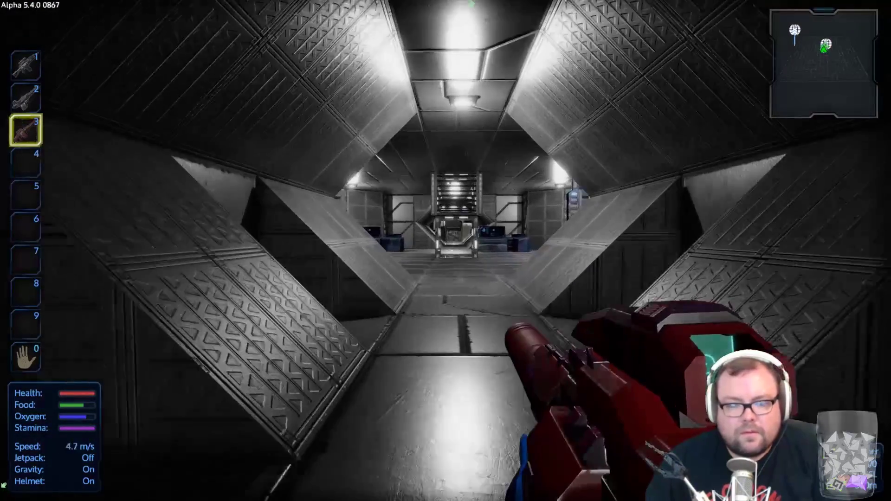
key(w)
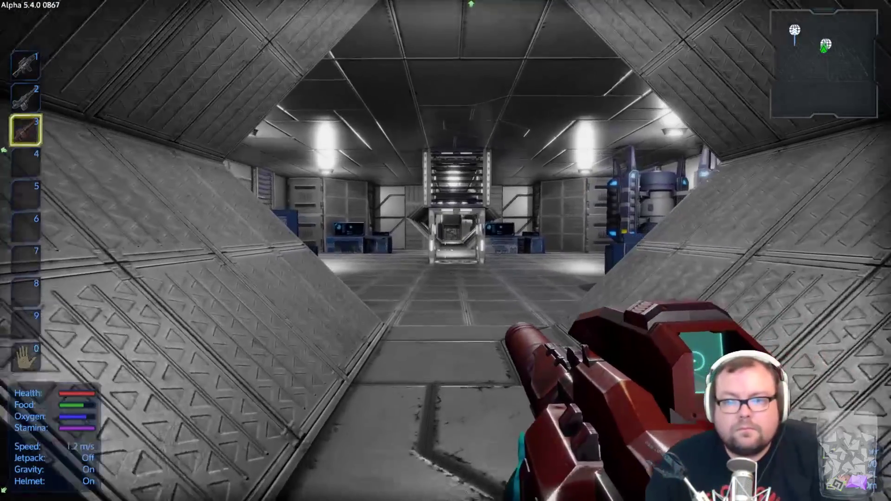
Step: Pass through the hangar lift frame and follow the left corridor to its end door
key(w)
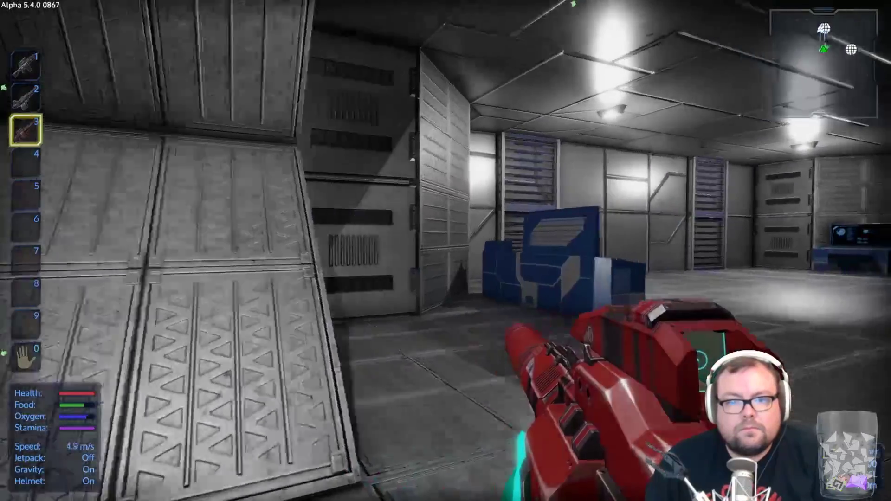
key(w)
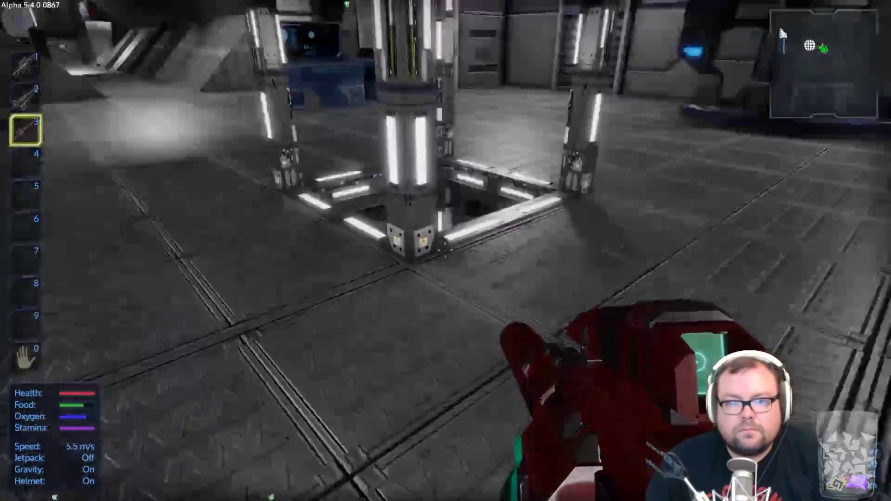
key(w)
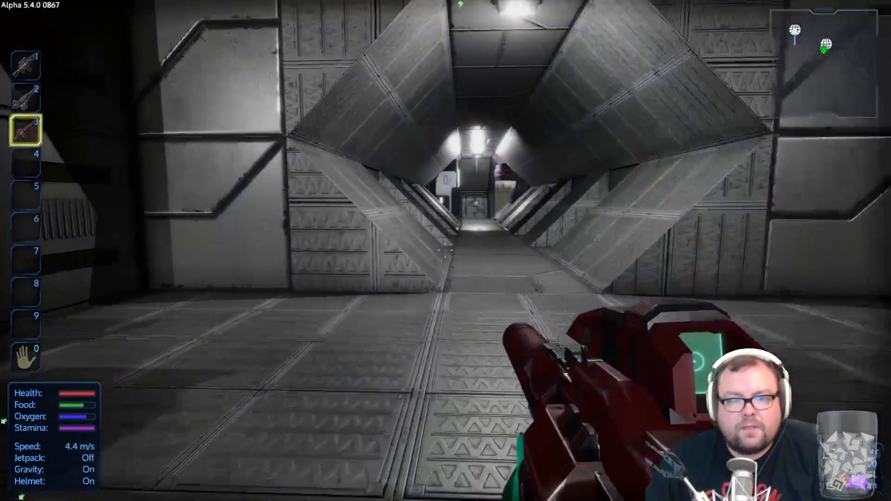
key(w)
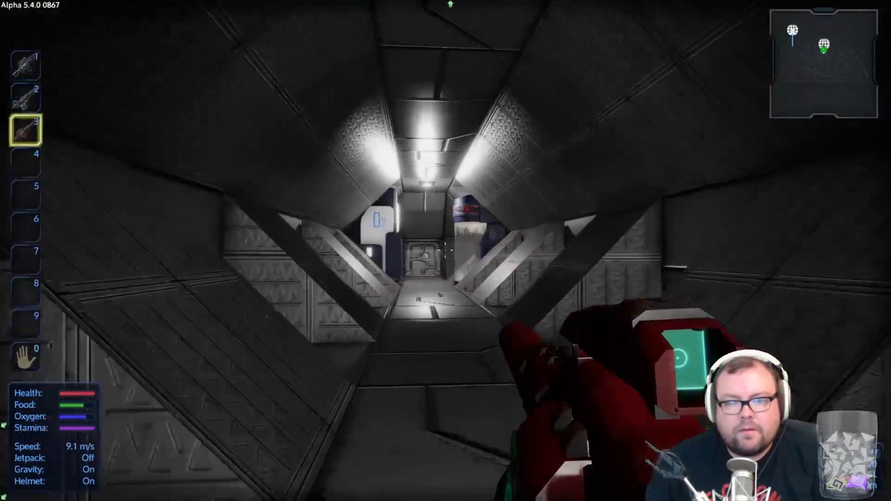
key(w)
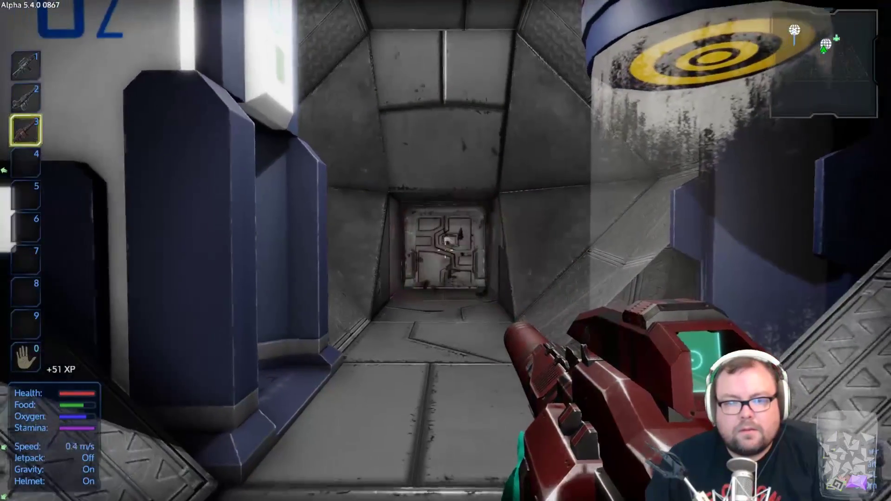
Step: Shoot the end door apart and step into the long lit corridor beyond
click(446, 250)
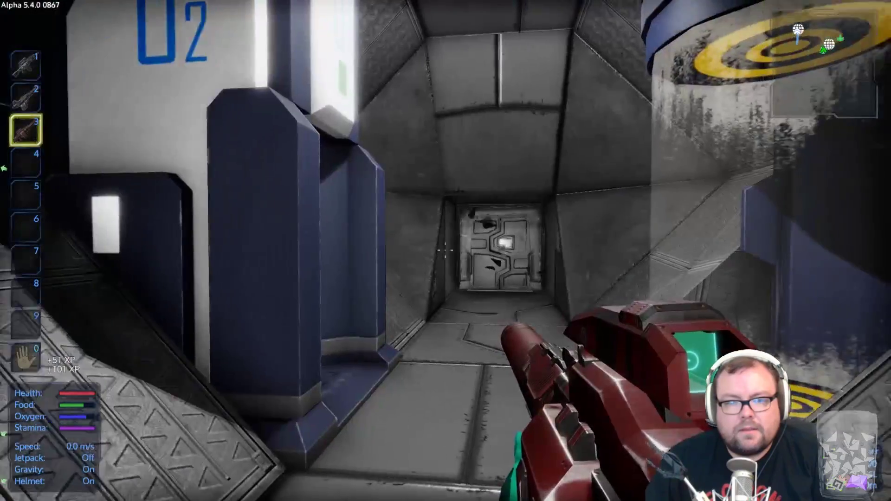
click(446, 251)
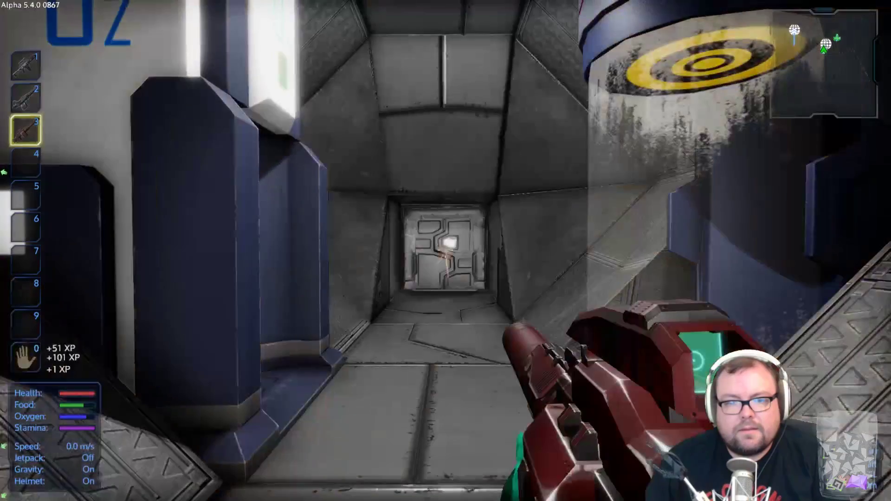
click(446, 251)
key(w)
key(w)
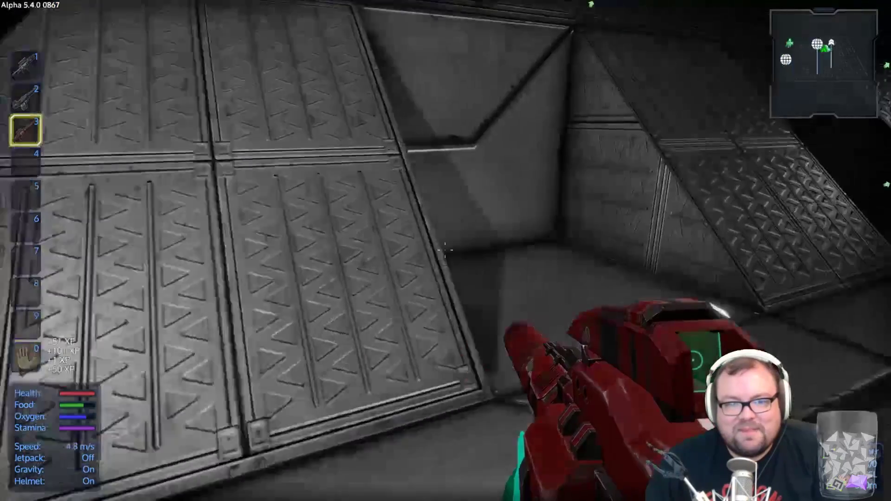
Step: Cross the large room and storage room, then ride the lift to the upper deck
key(w)
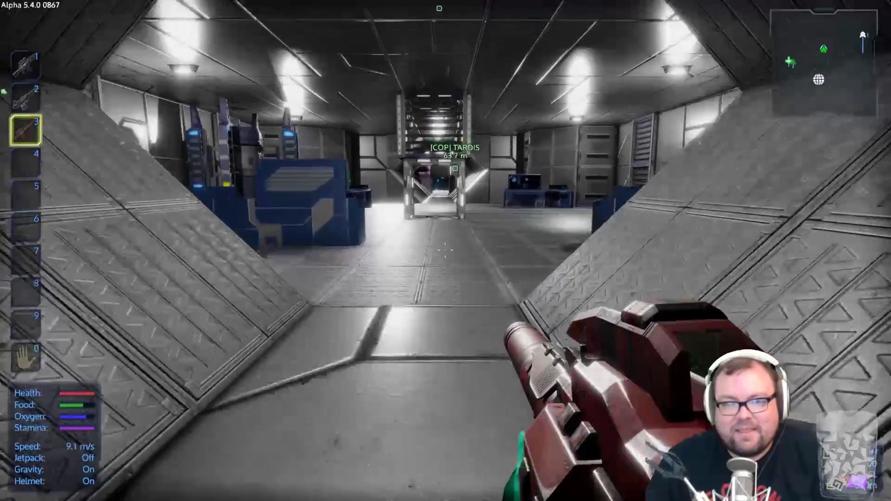
key(w)
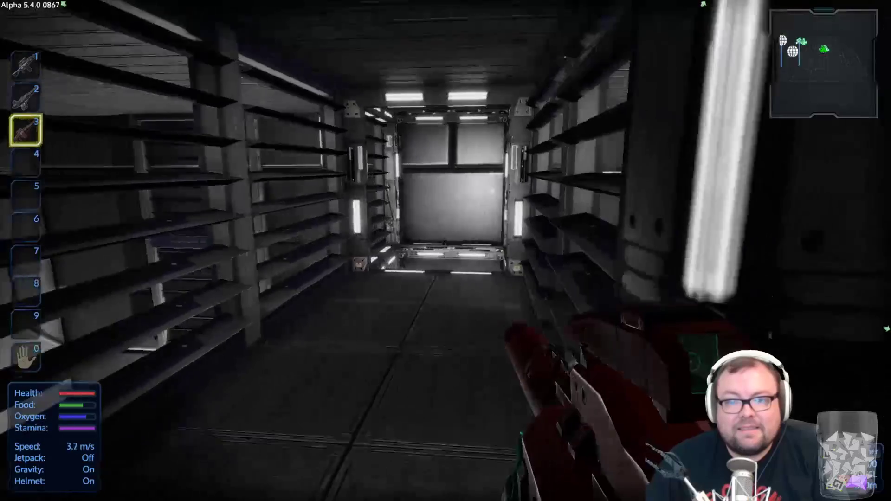
key(w)
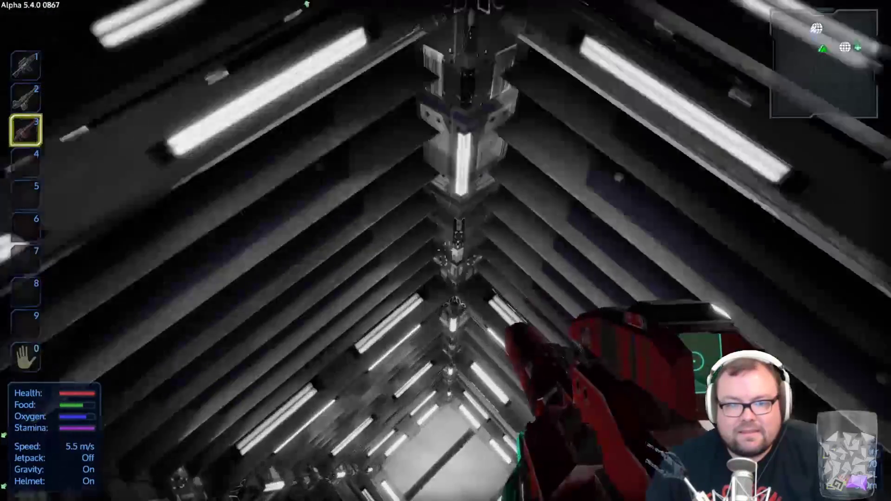
key(w)
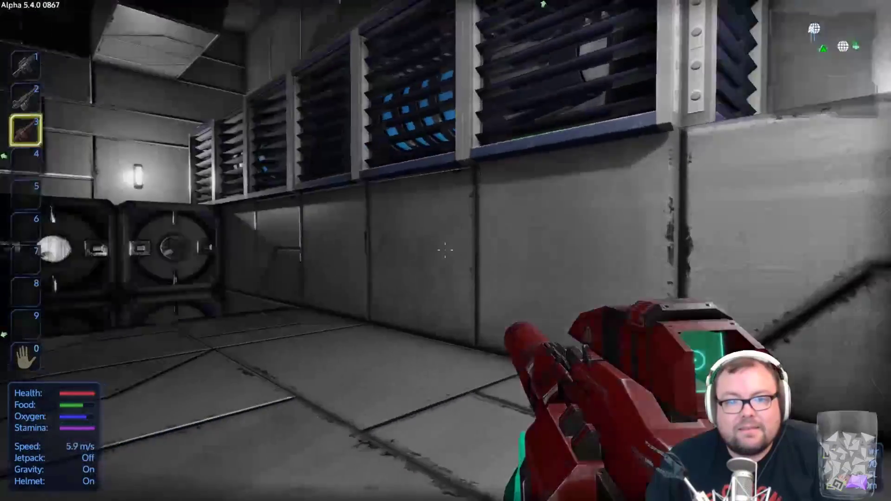
key(w)
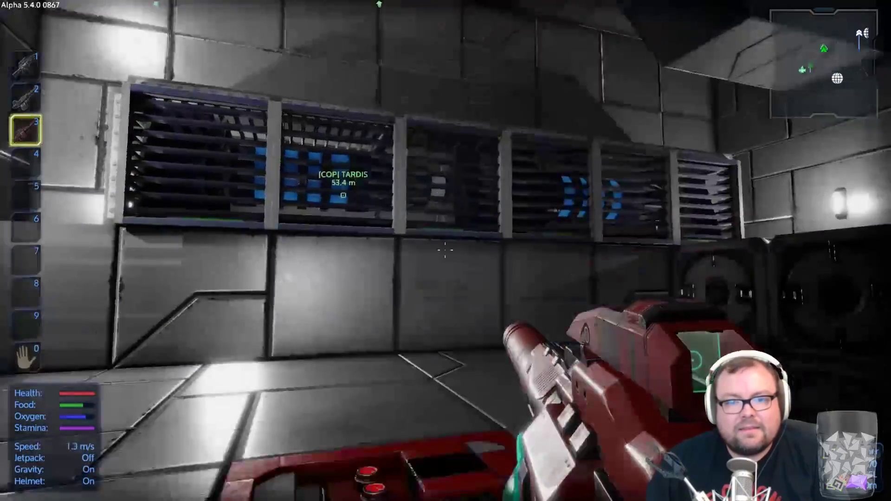
key(w)
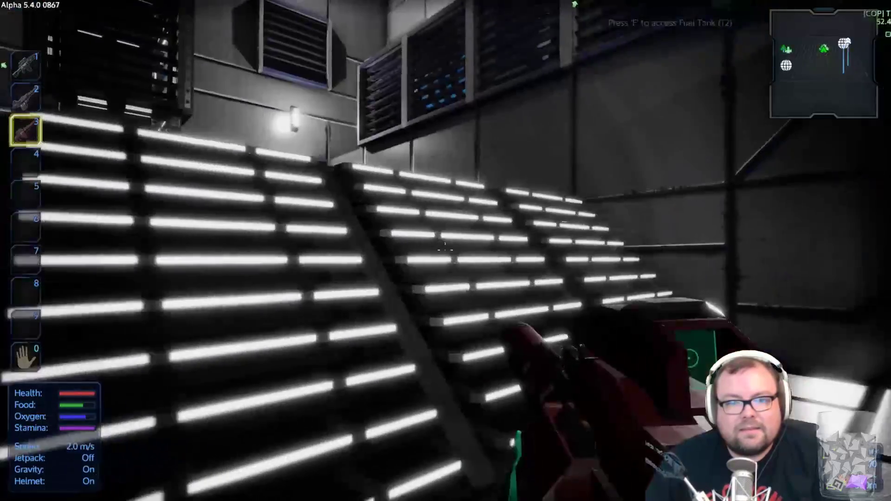
key(w)
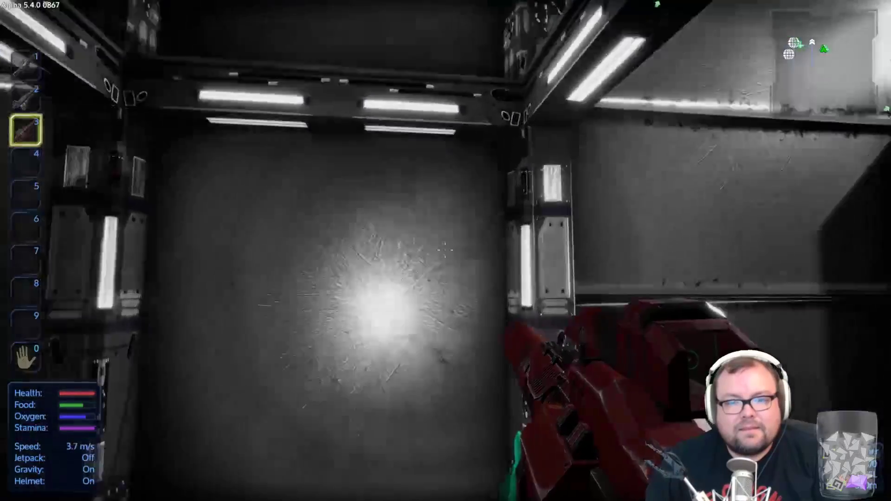
key(space)
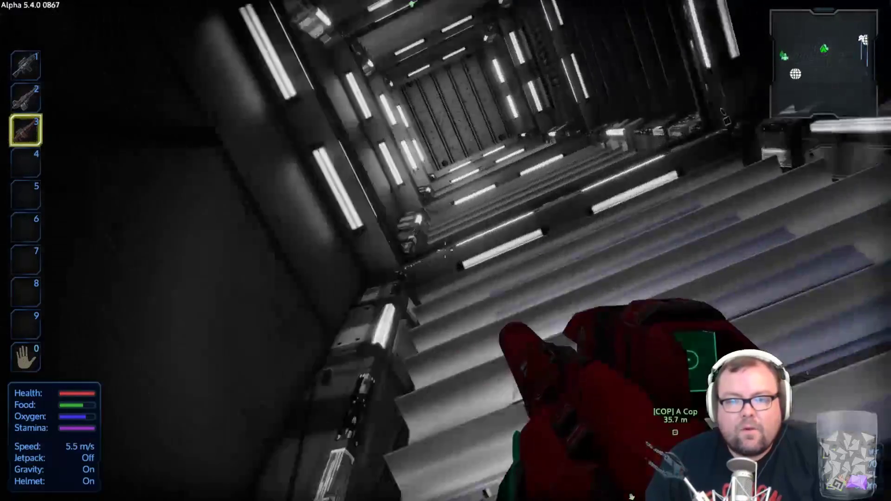
Step: Walk the shelved corridor and lit doorway to the door in the hangar wall
key(w)
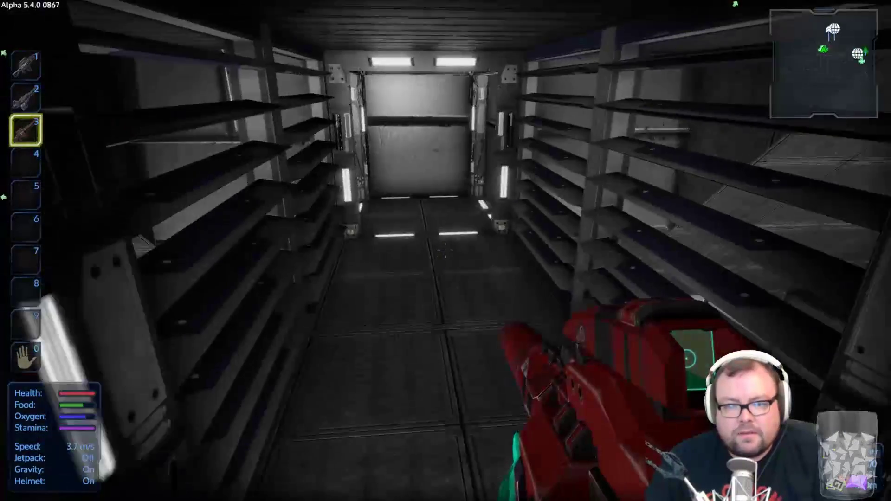
key(w)
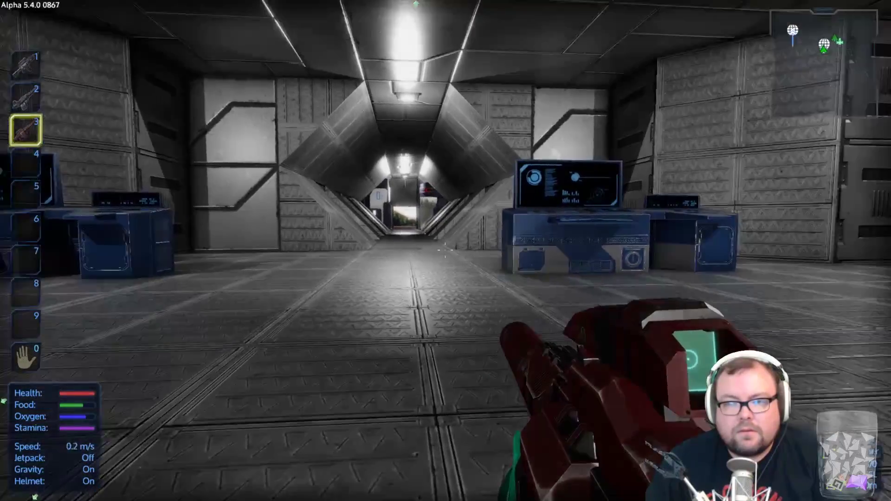
key(w)
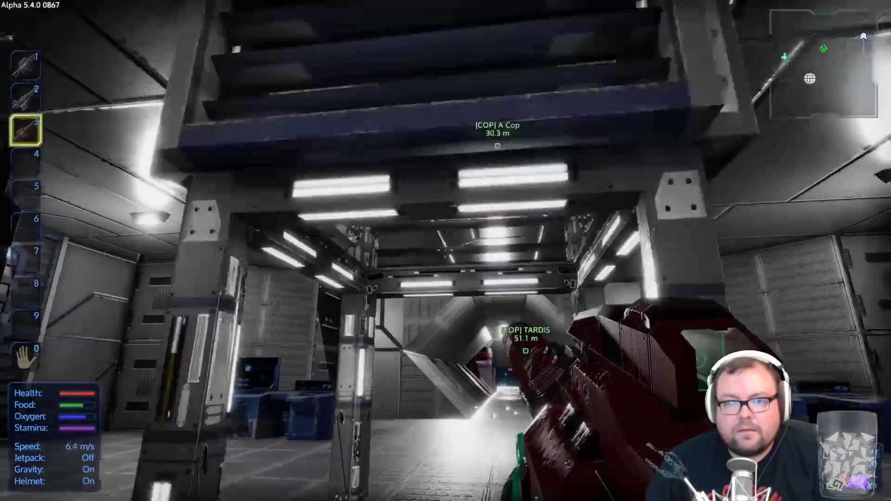
key(w)
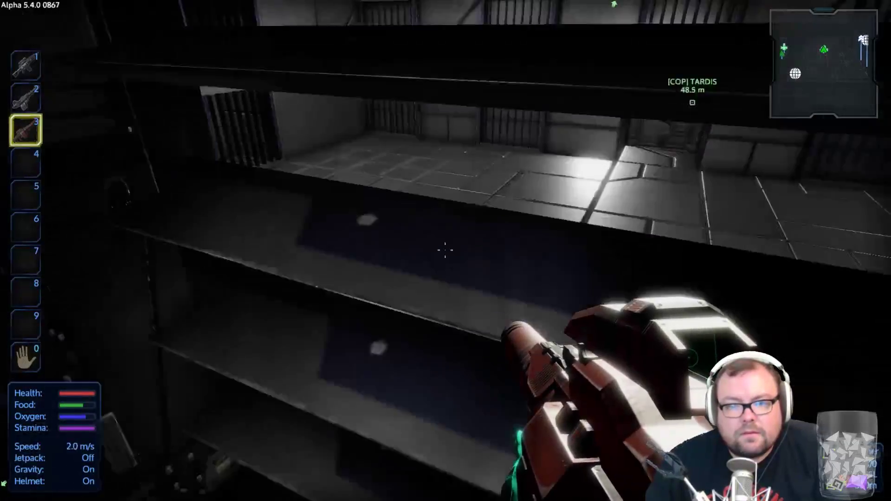
key(w)
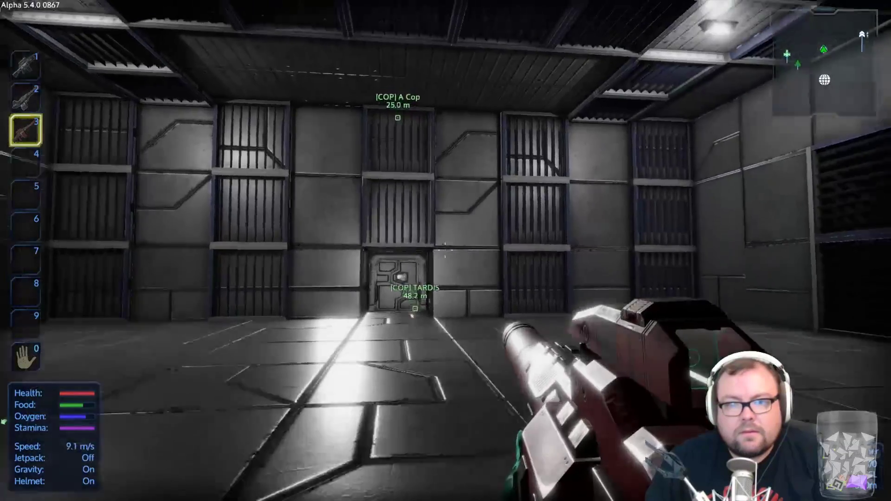
key(w)
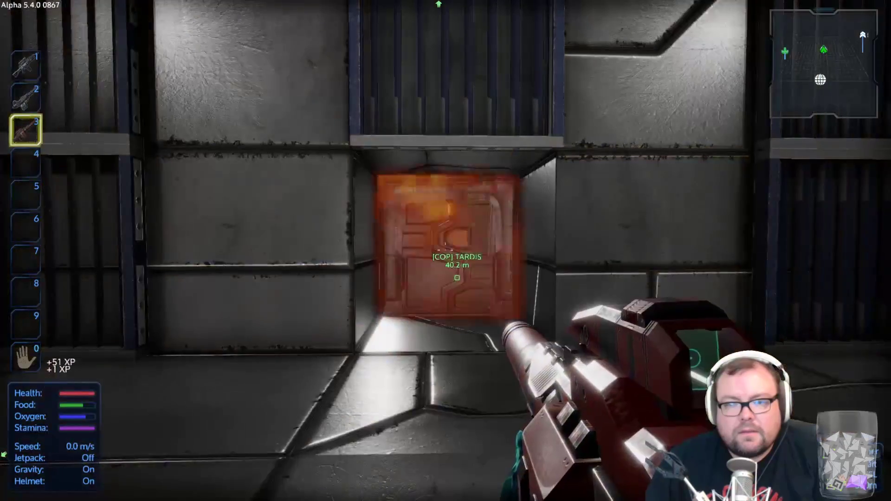
Step: Blow apart the hangar wall door and cross the hangar toward the blue crates
key(s)
click(446, 251)
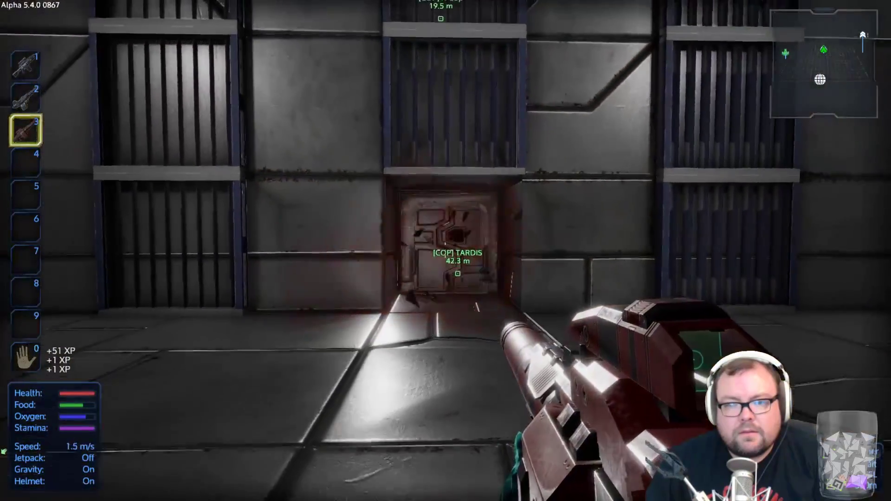
key(w)
click(446, 250)
key(w)
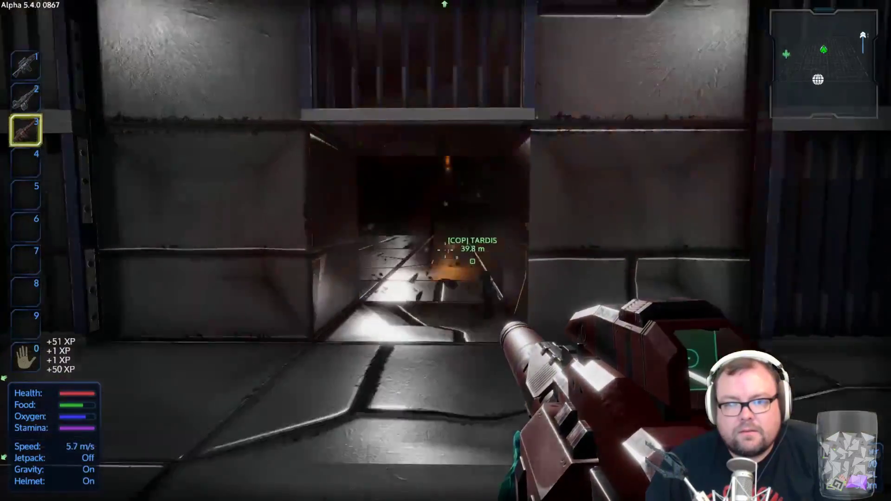
key(w)
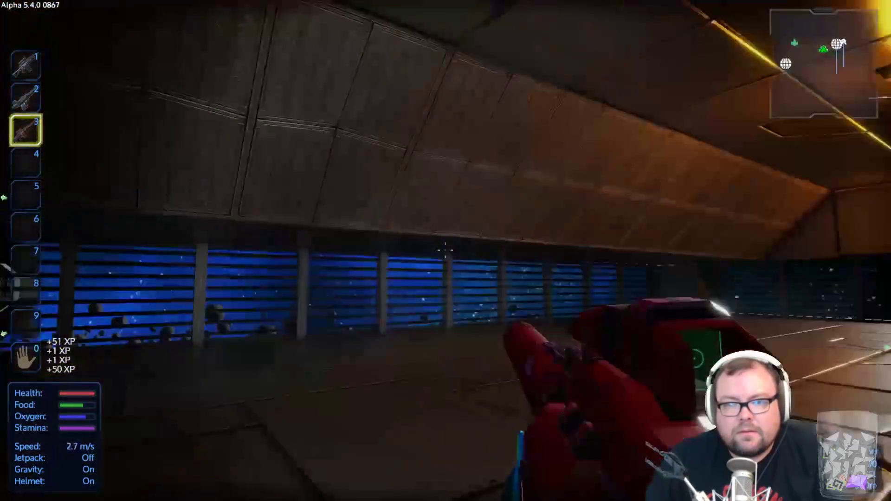
key(w)
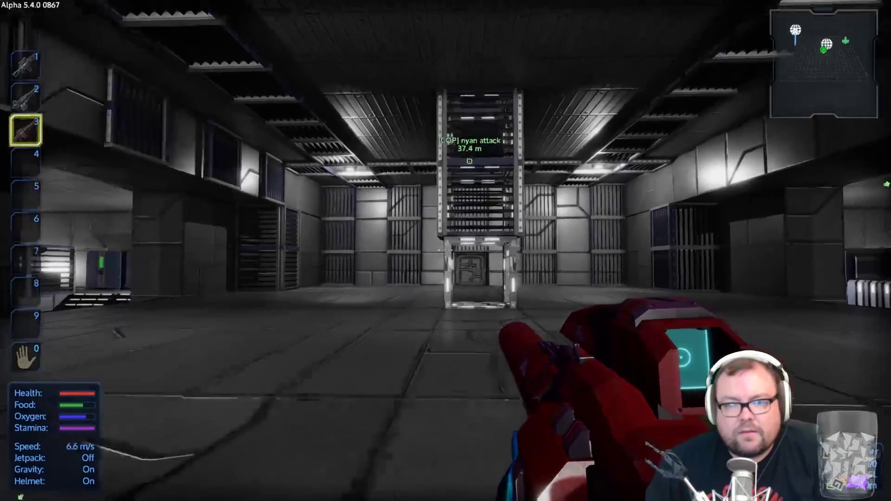
key(w)
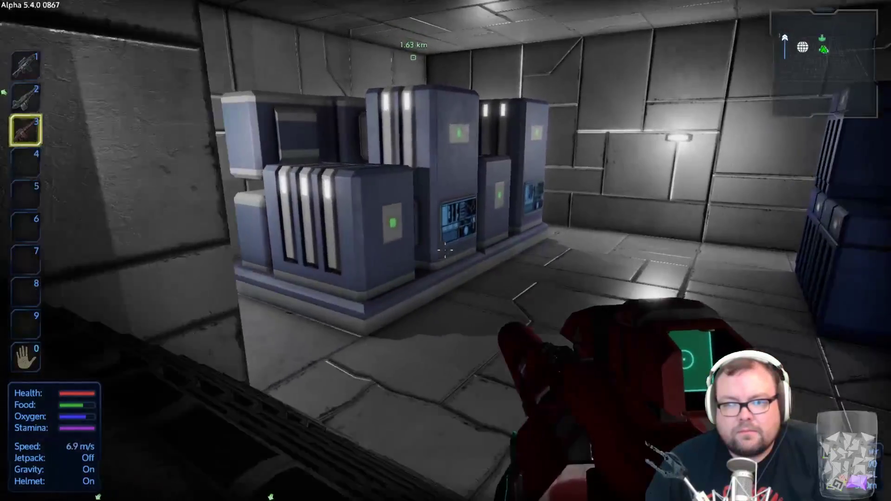
Step: Stop at the cargo crates, then close one box and check another
key(w)
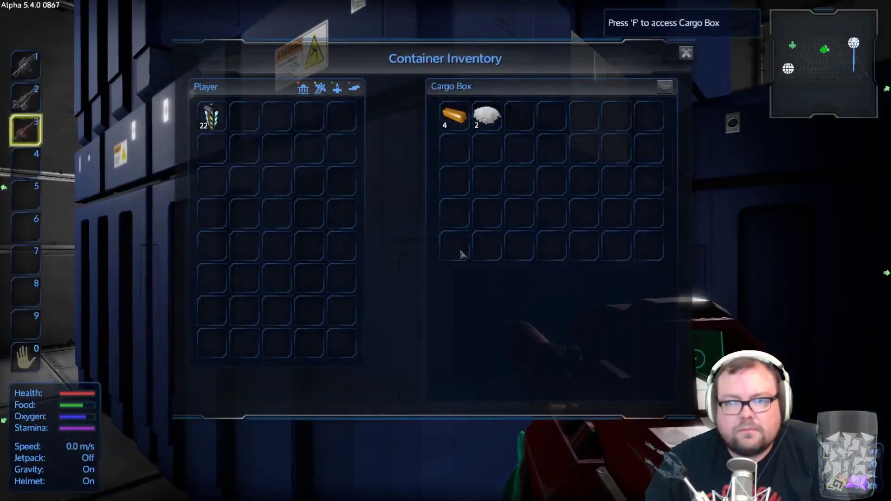
key(Escape)
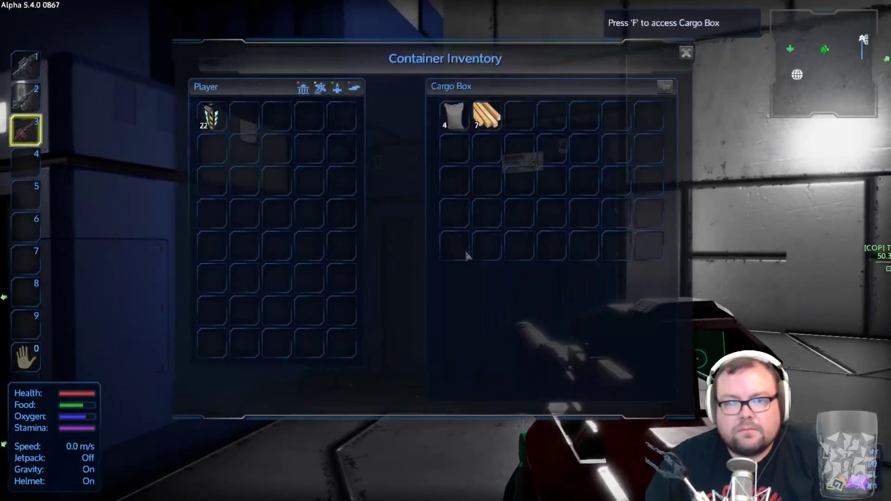
key(Escape)
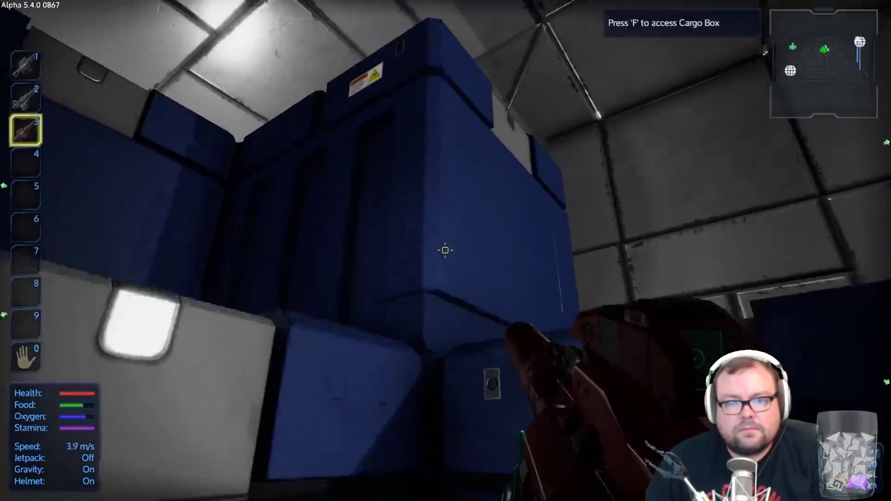
key(f)
key(Escape)
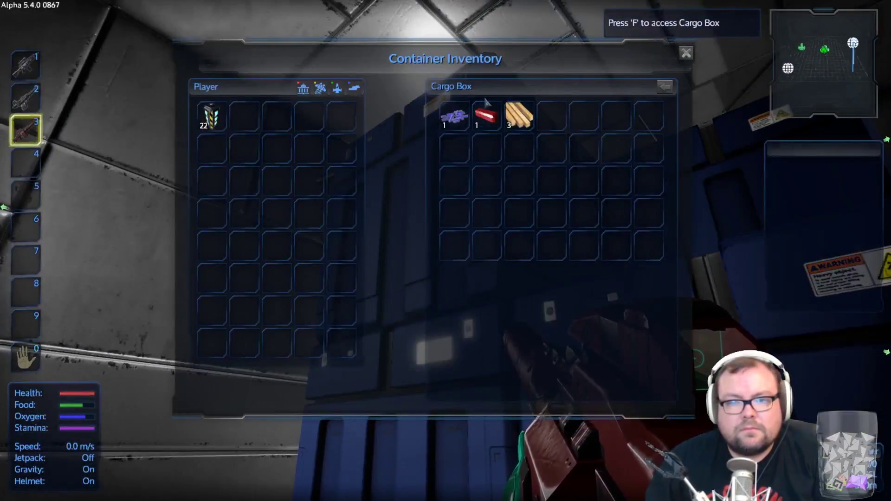
Step: Check one more blue crate, close it, and walk away from the cargo boxes
key(w)
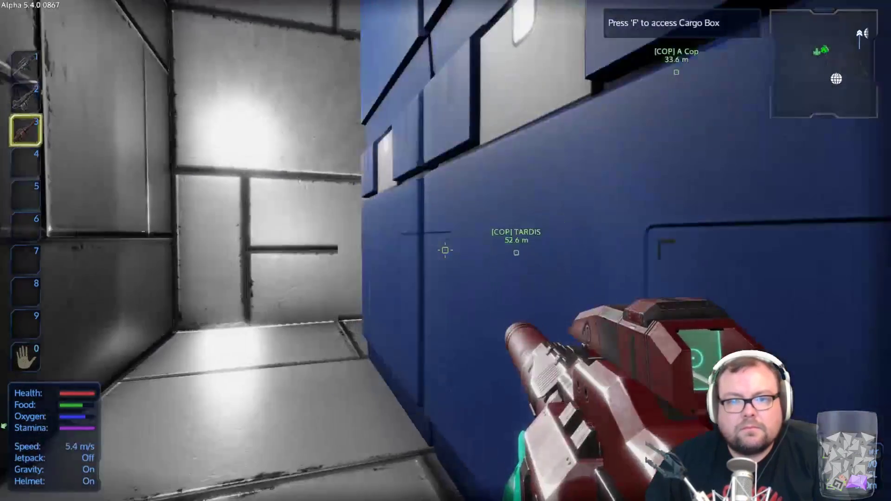
key(f)
key(Escape)
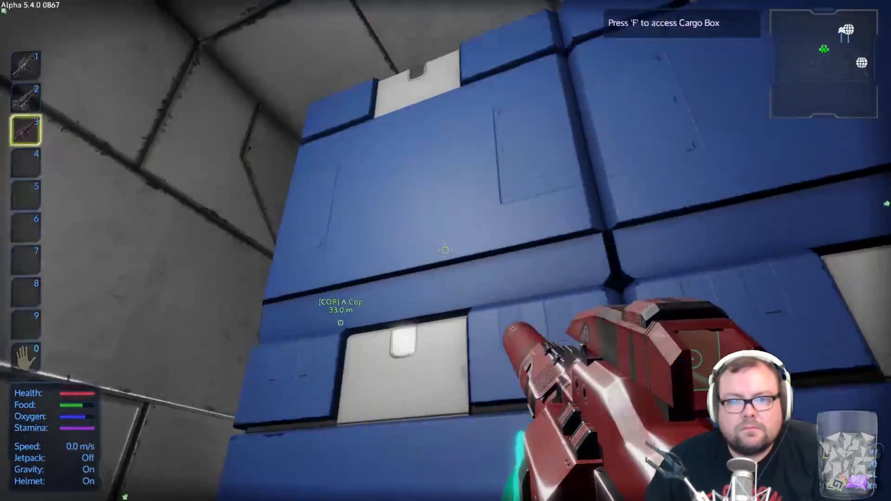
key(Escape)
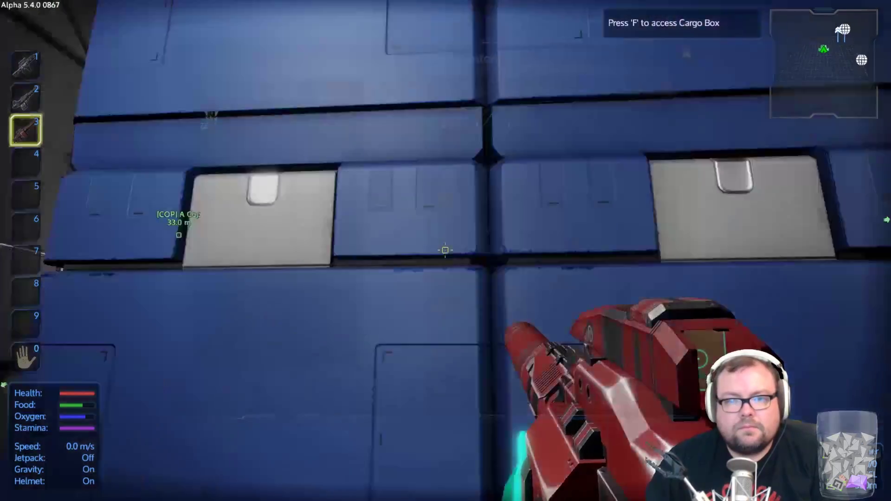
key(w)
key(f)
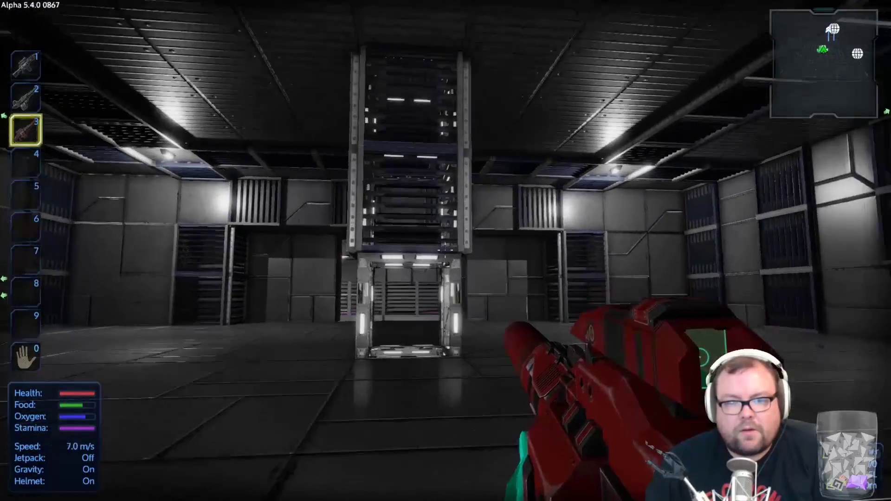
key(shift)
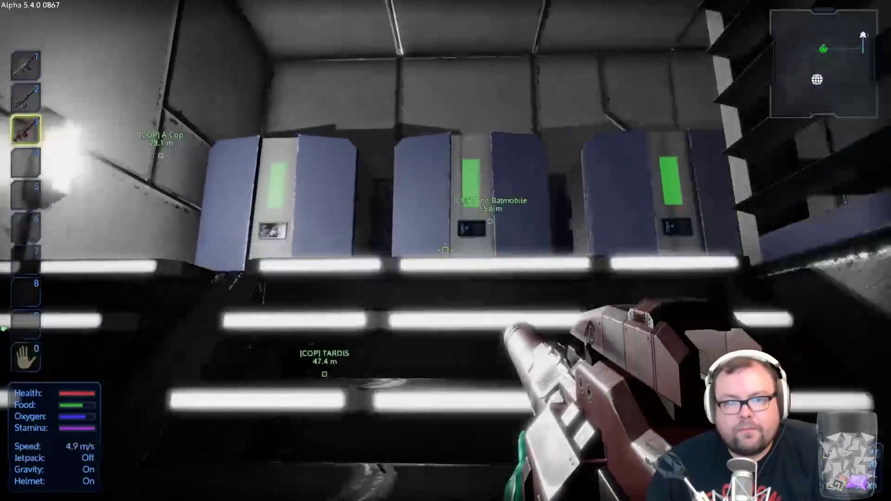
key(f)
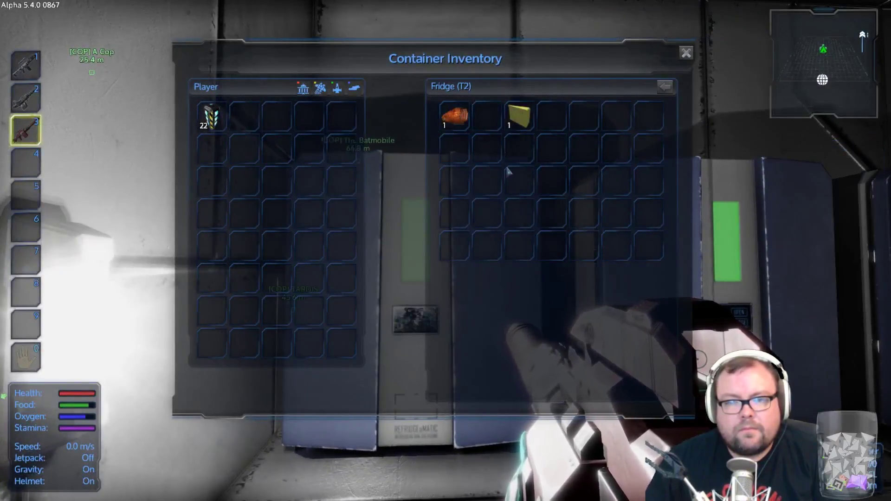
key(Escape)
key(f)
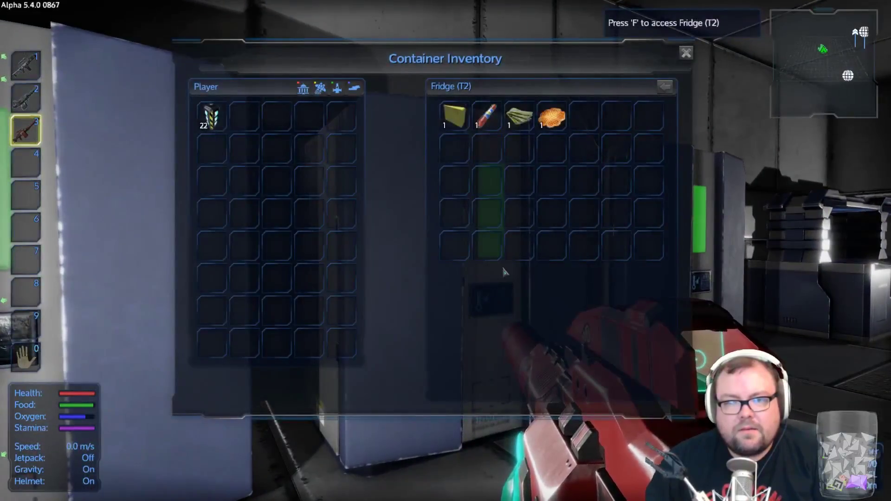
key(Escape)
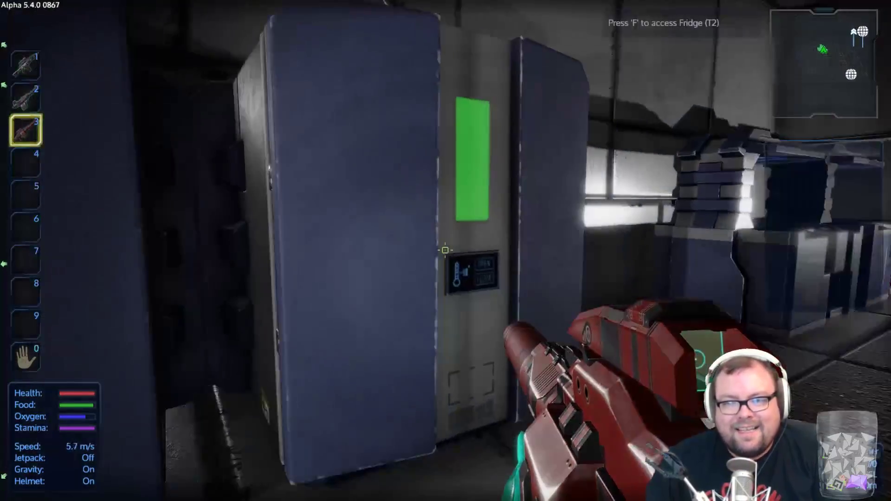
key(f)
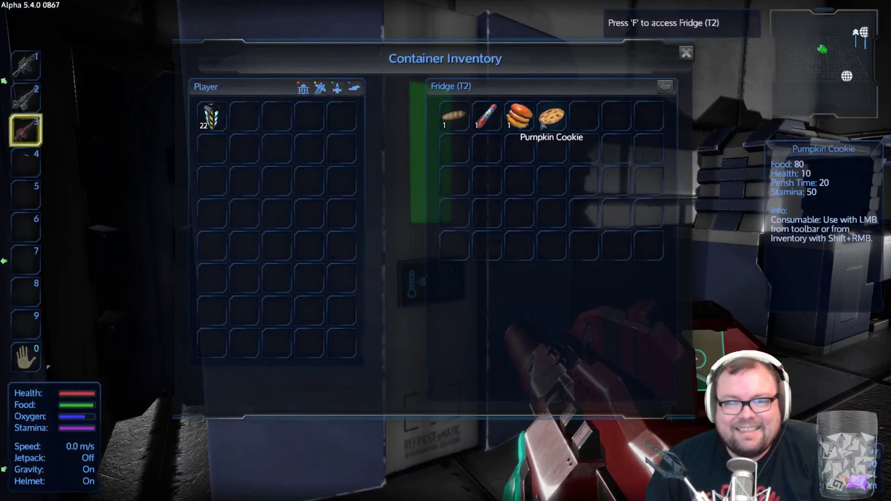
key(Escape)
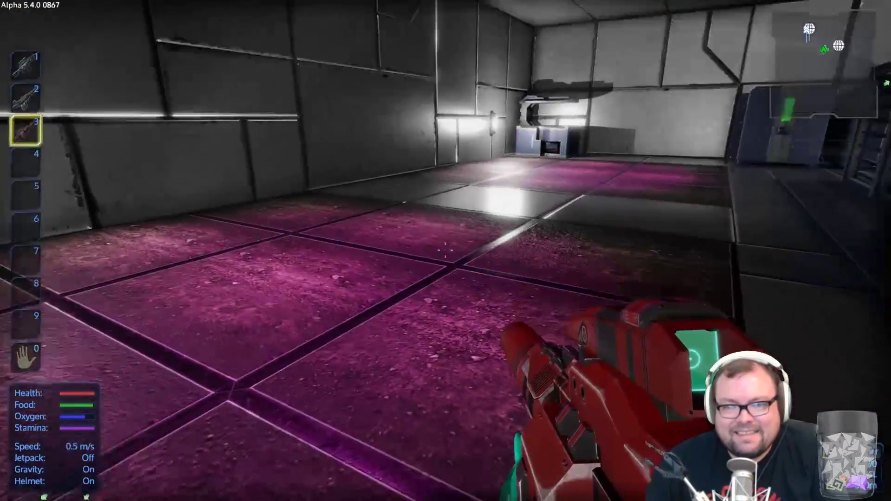
key(w)
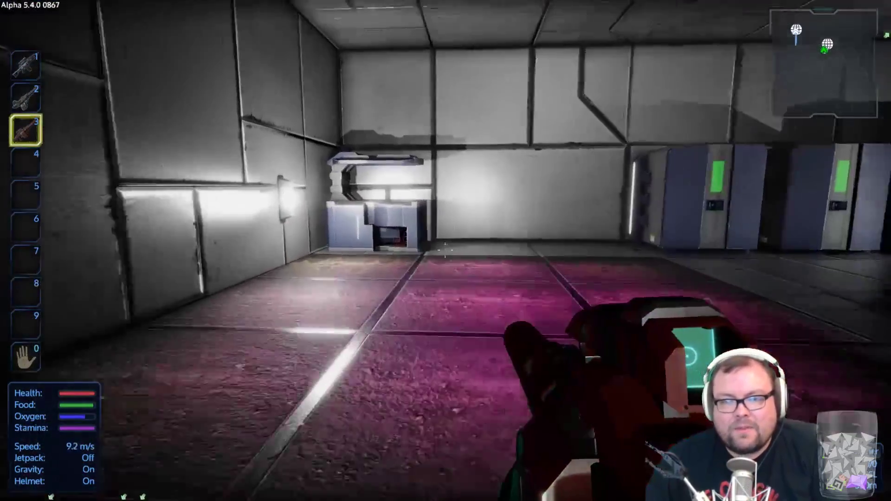
key(f)
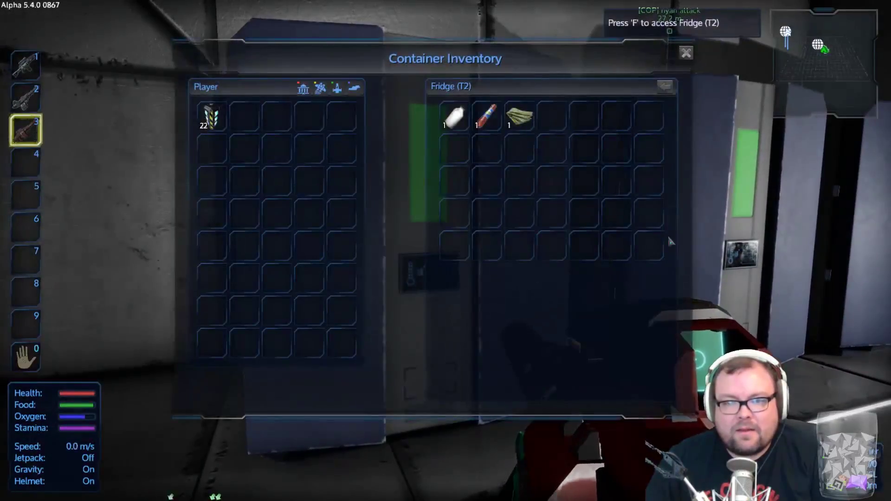
key(Escape)
key(f)
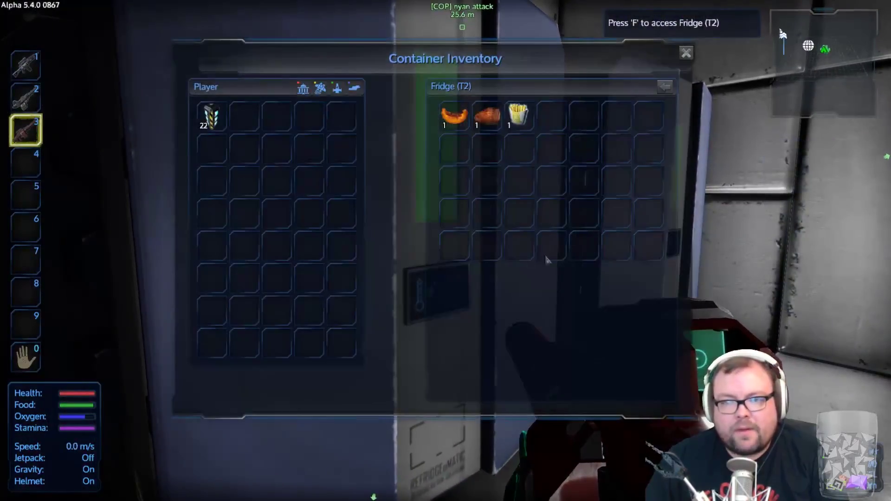
key(Escape)
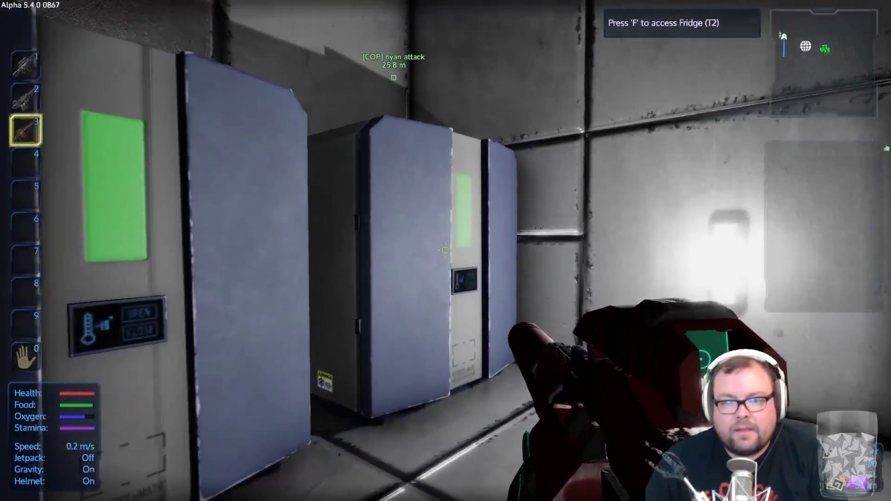
key(f)
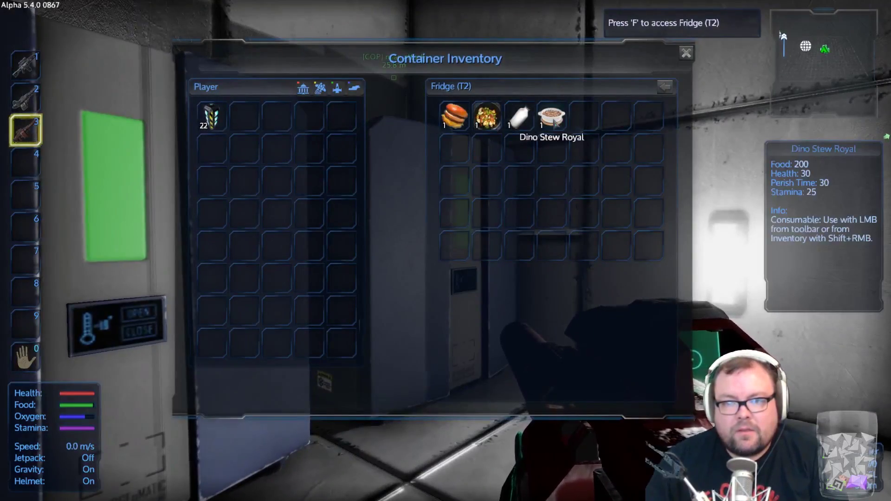
key(Escape)
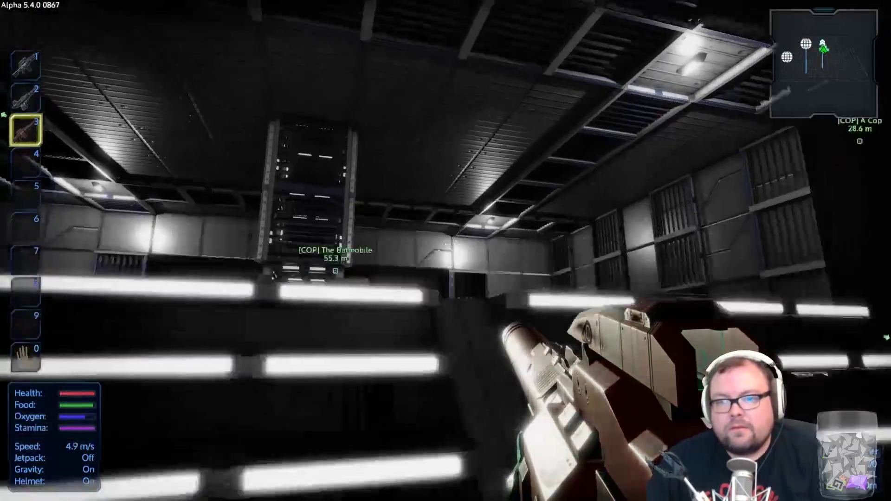
Step: Walk through the elevator shaft, platform, corridors and next hangar toward the TARDIS
key(w)
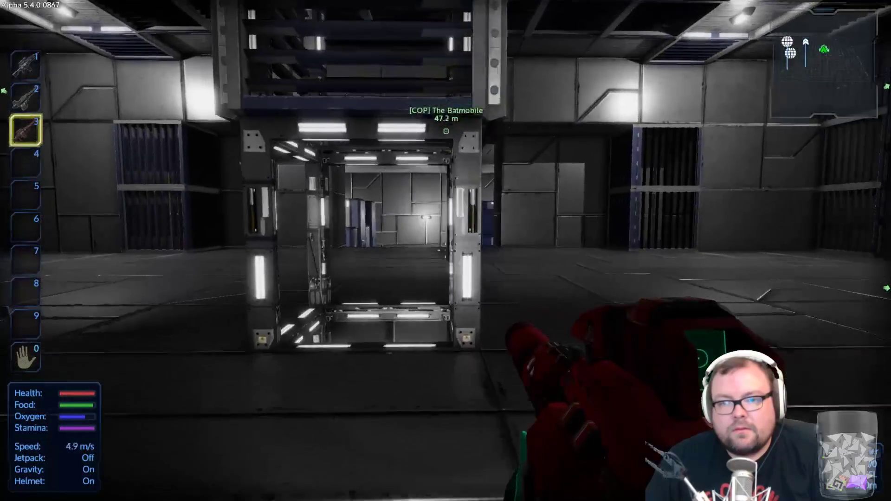
key(w)
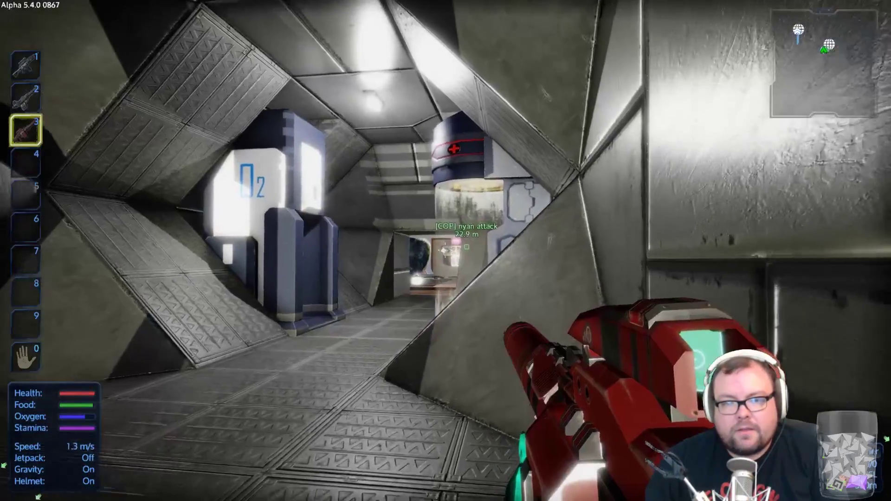
key(w)
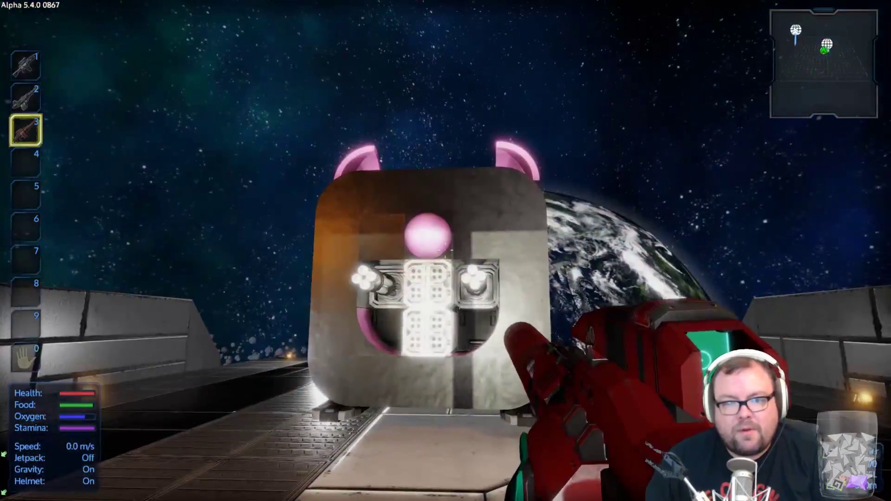
key(w)
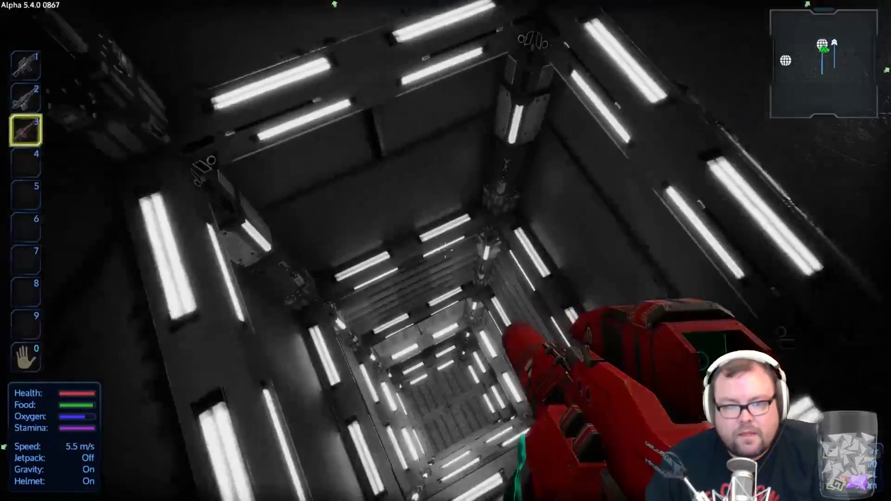
key(w)
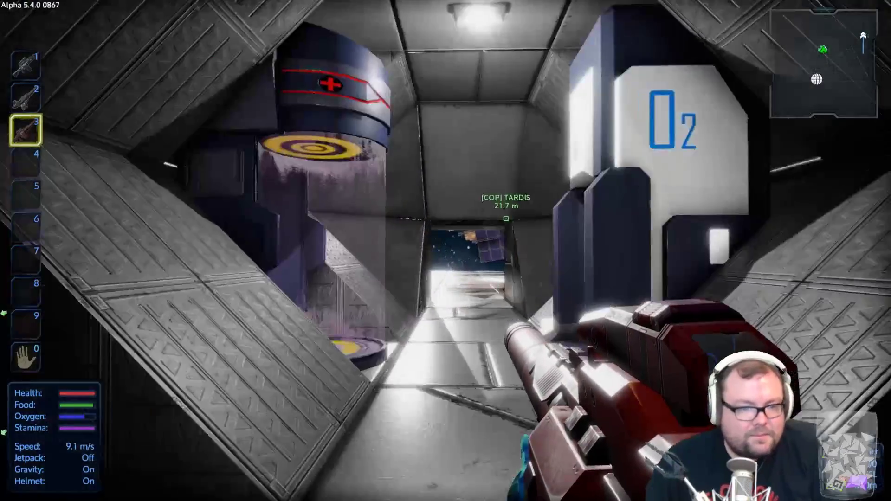
key(w)
key(w)
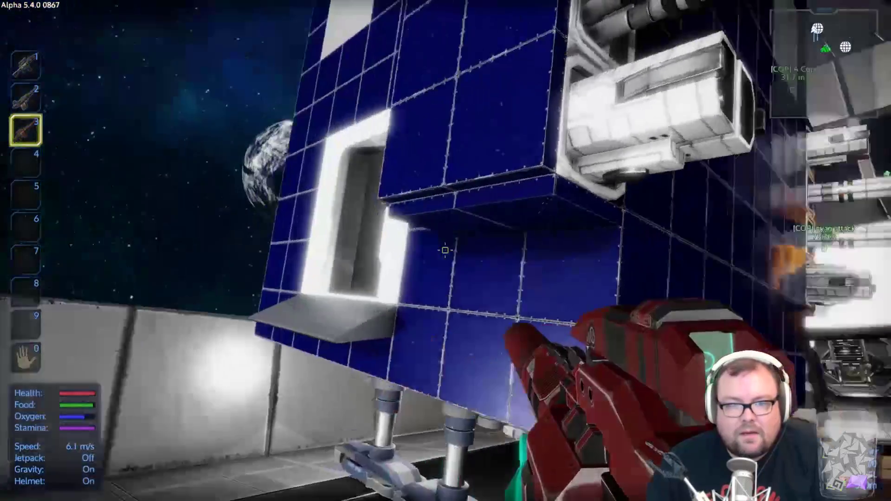
Step: Jetpack up from under the docked TARDIS to its cockpit and take the pilot seat
key(w)
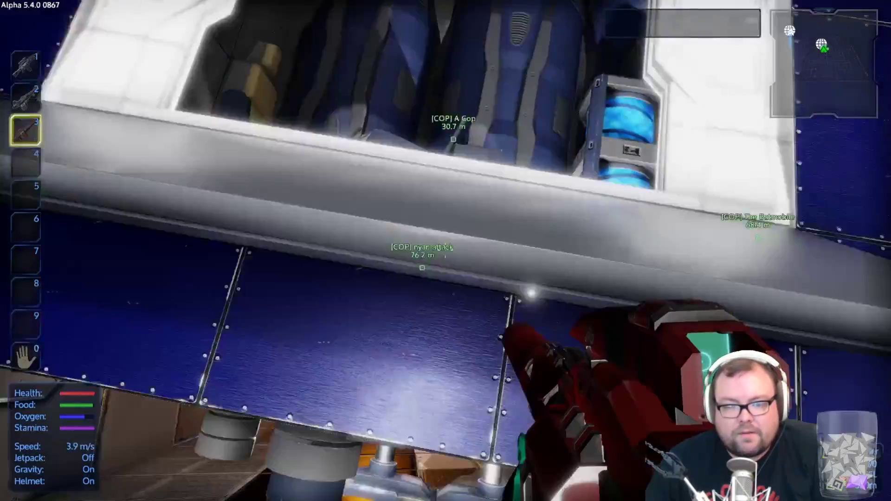
key(j)
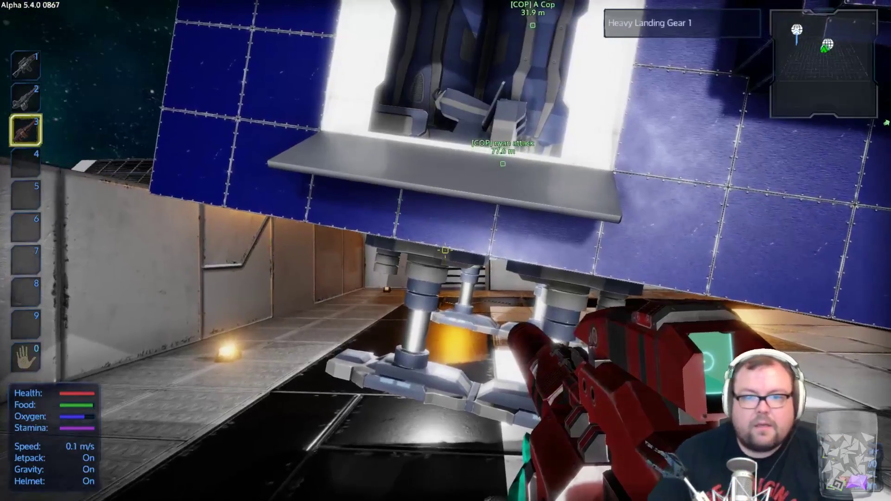
key(w)
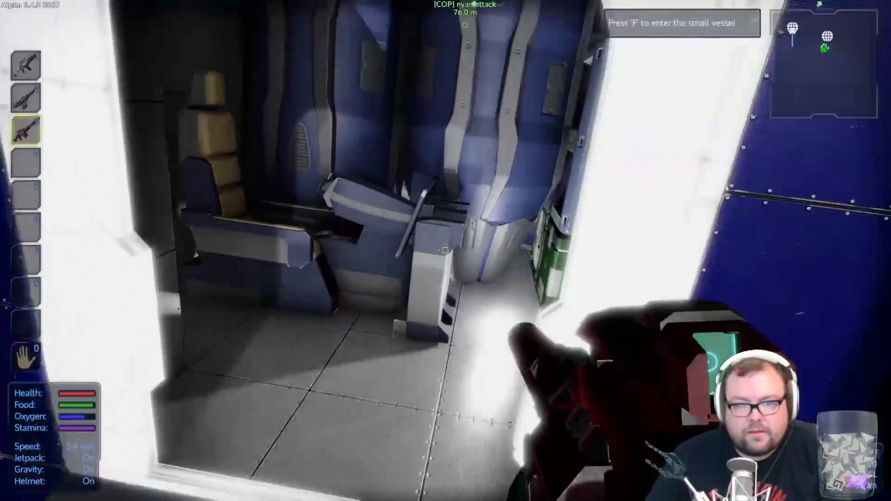
key(f)
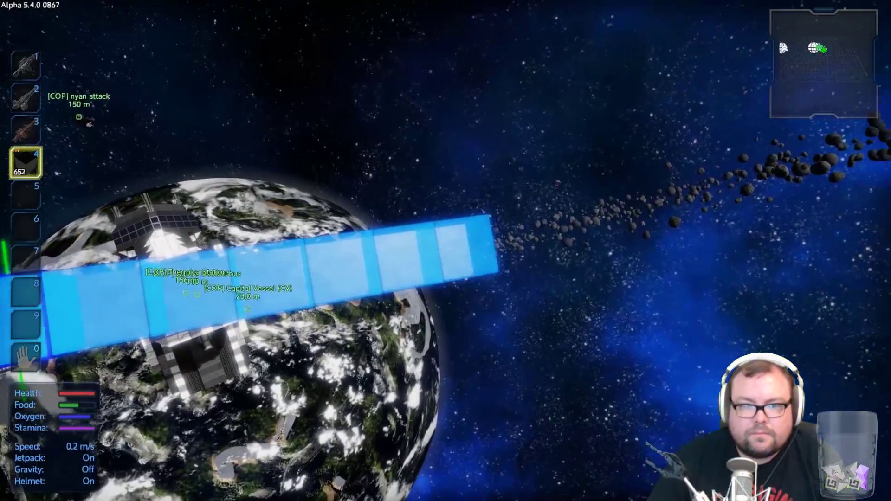
Step: Place three rows of hull blocks along the Capital Vessel's edge
drag(445, 251, 445, 251)
key(s)
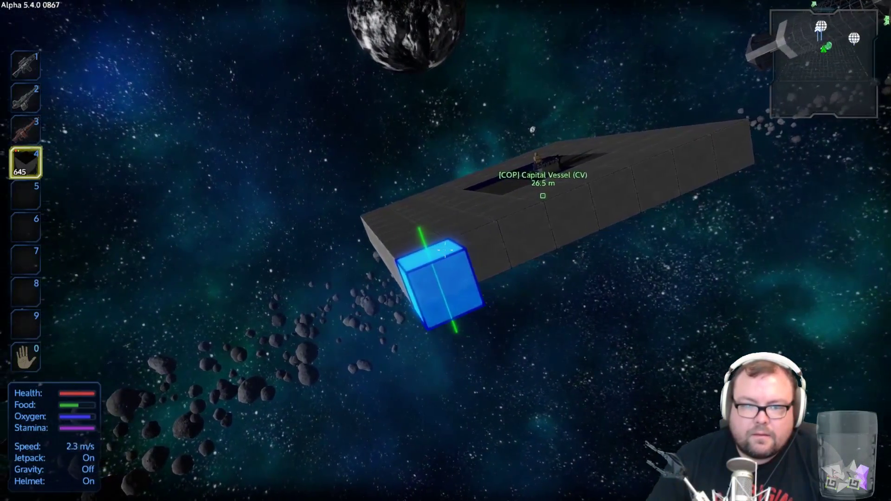
drag(445, 251, 445, 251)
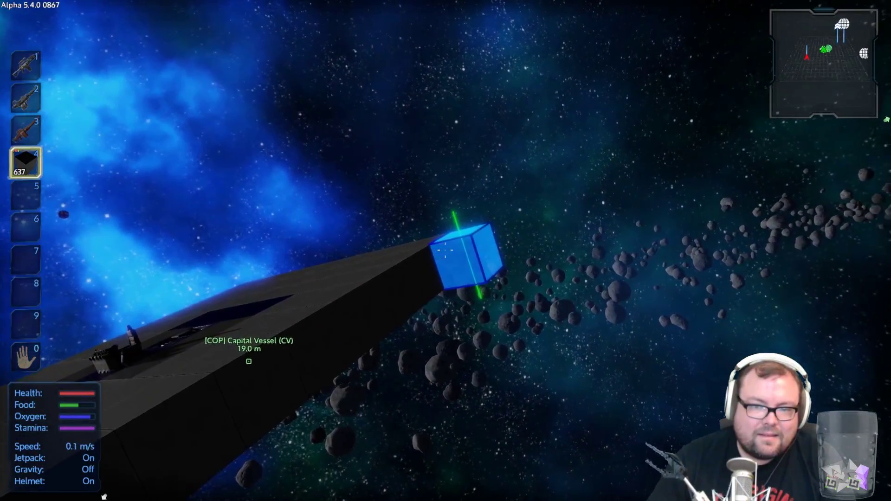
drag(446, 251, 445, 250)
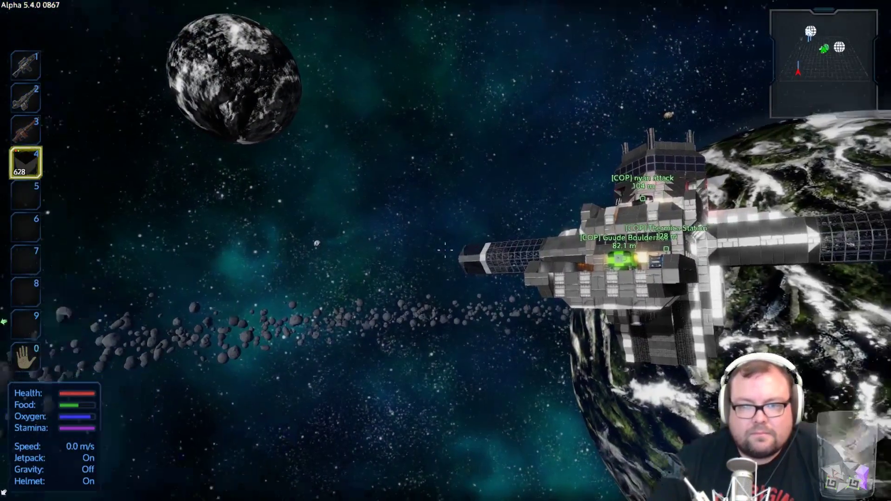
Step: Fly from the Capital Vessel back toward Thermica Station
key(w)
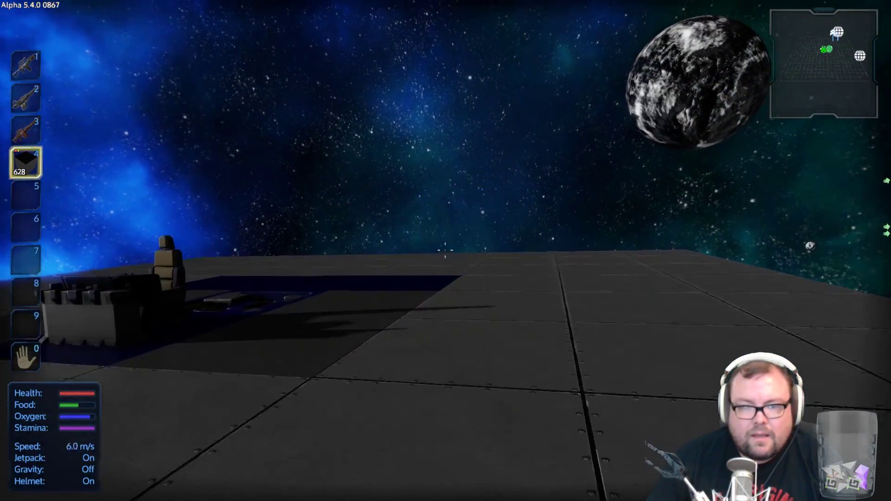
key(w)
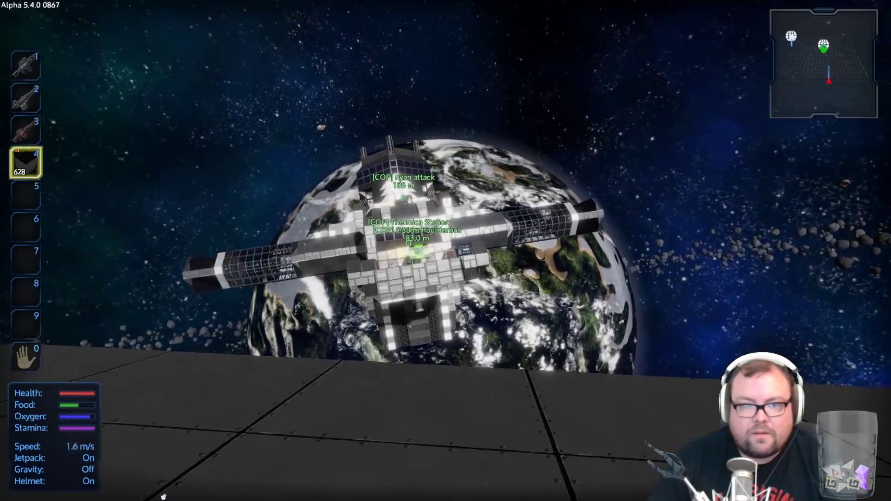
key(w)
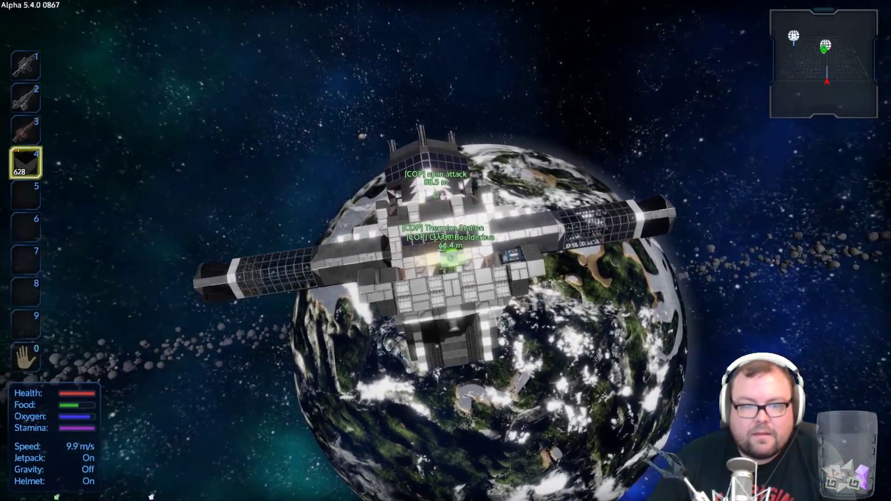
key(w)
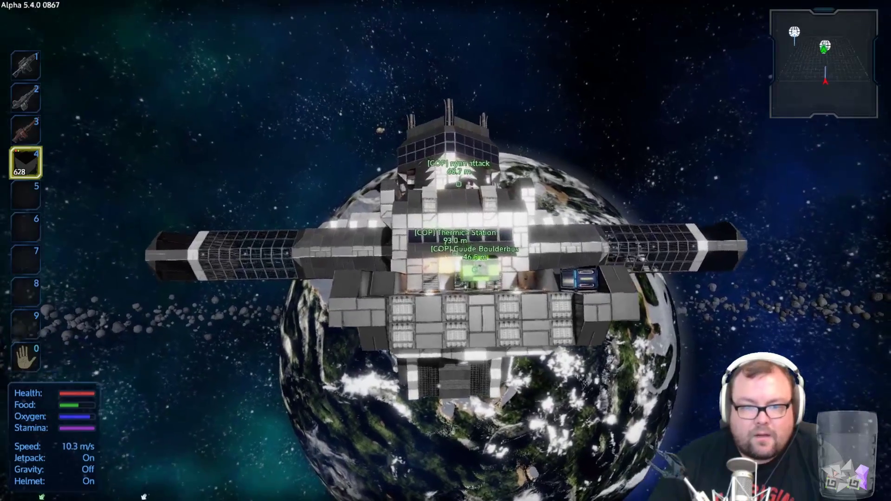
key(w)
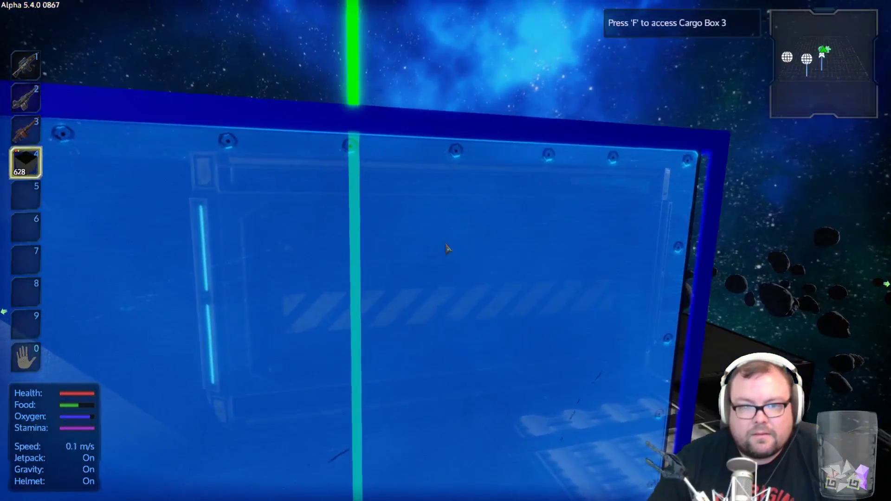
Step: Move the 628 hardened steel blocks from the hotbar into Cargo Box 3 and close it
key(f)
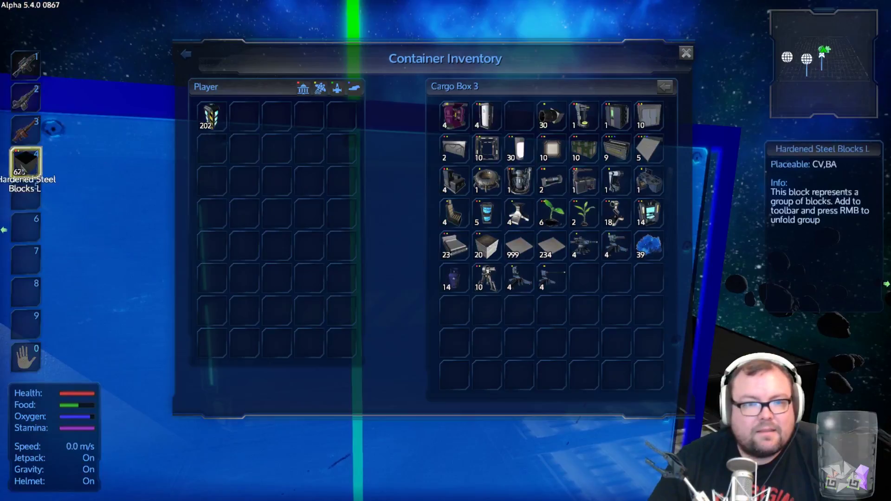
shift+click(25, 162)
drag(262, 107, 499, 270)
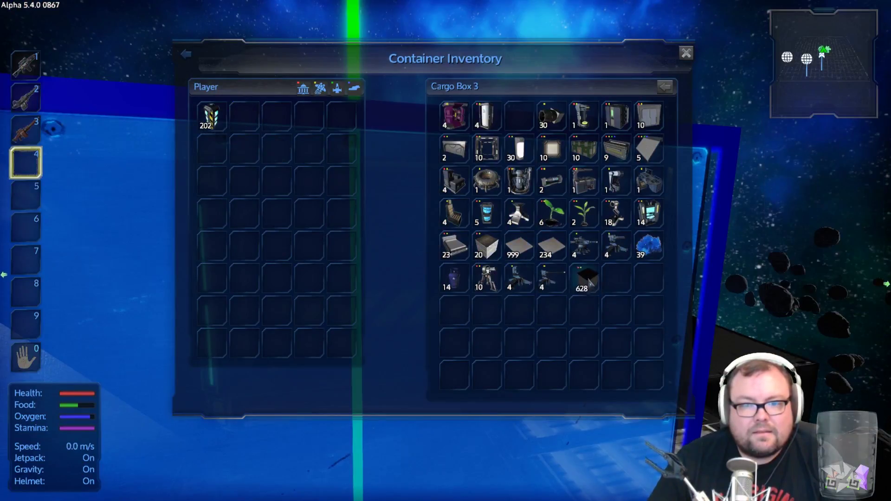
key(Escape)
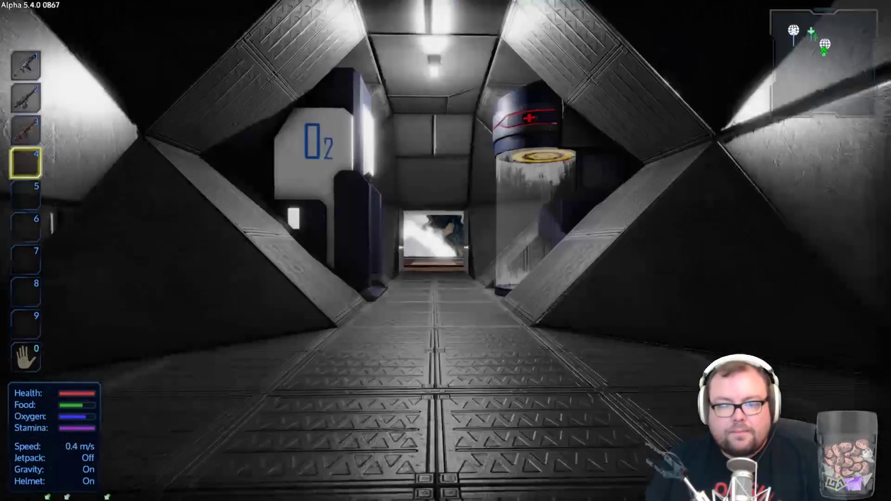
Step: Walk down the corridor past the medic station to the green TARDIS on the deck
key(w)
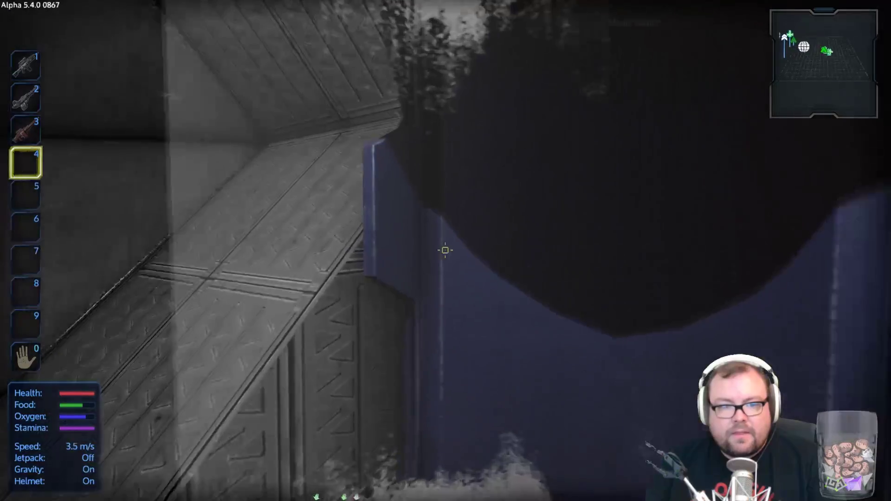
key(shift)
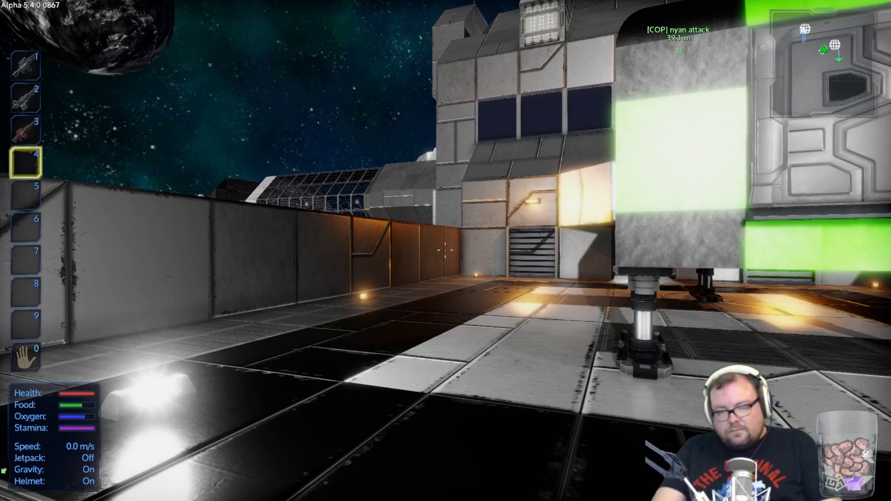
key(w)
key(w)
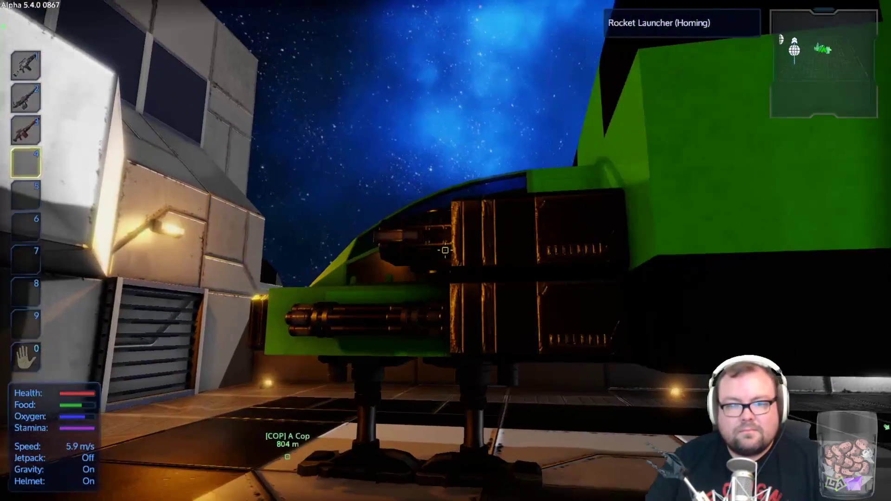
Step: Board the green TARDIS, reverse out of the hangar and fly at top speed toward Freighter Tug 3
key(f)
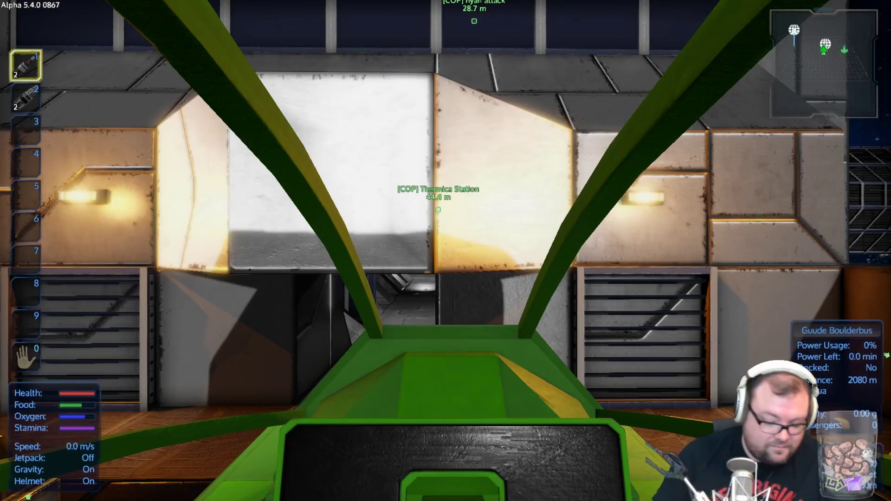
key(s)
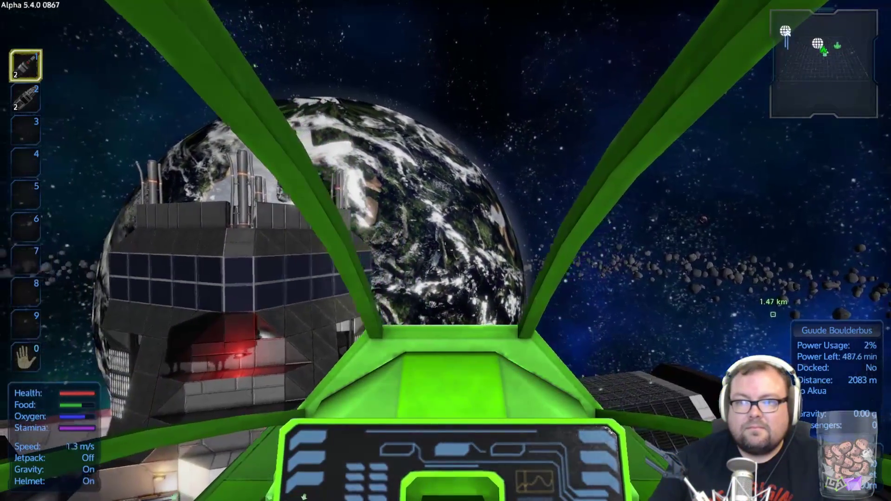
key(w)
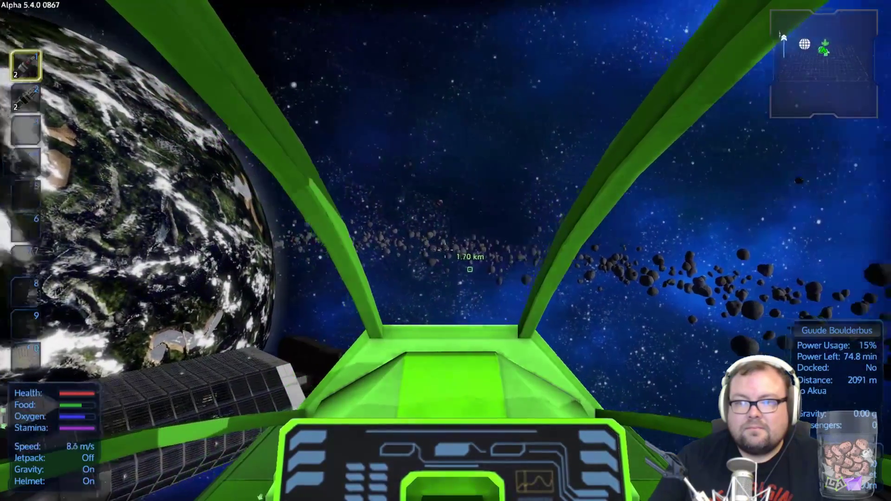
key(w)
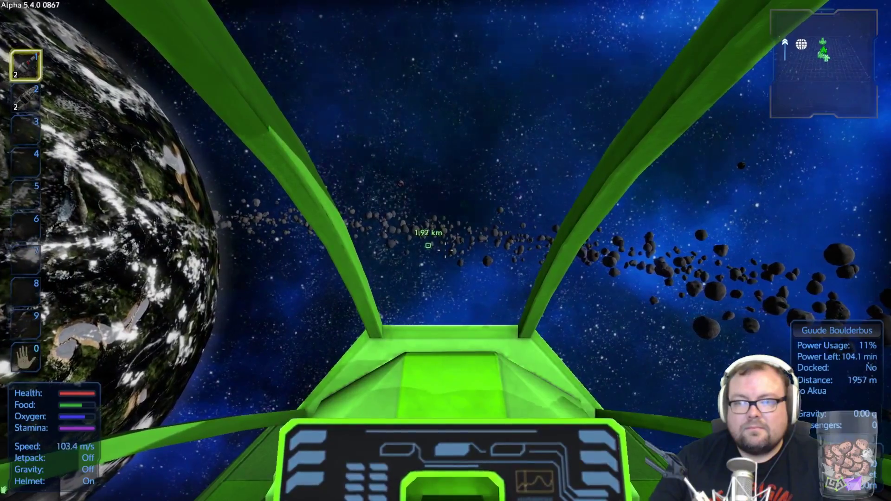
key(w)
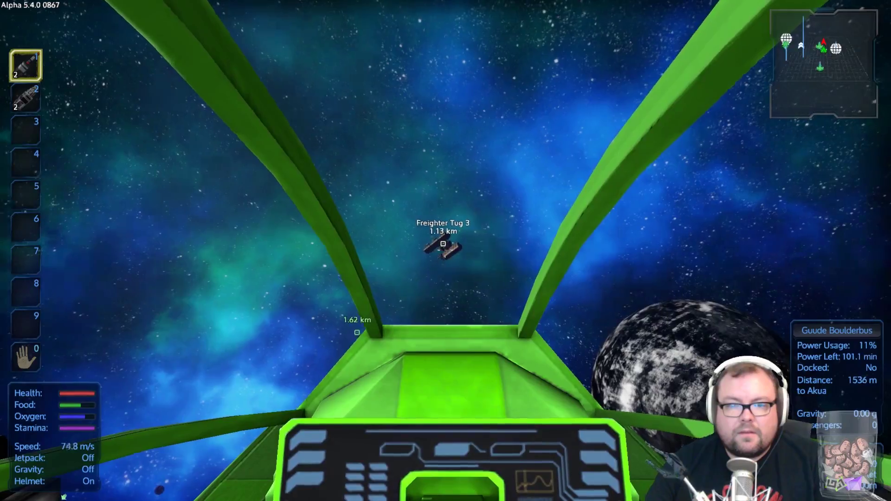
key(w)
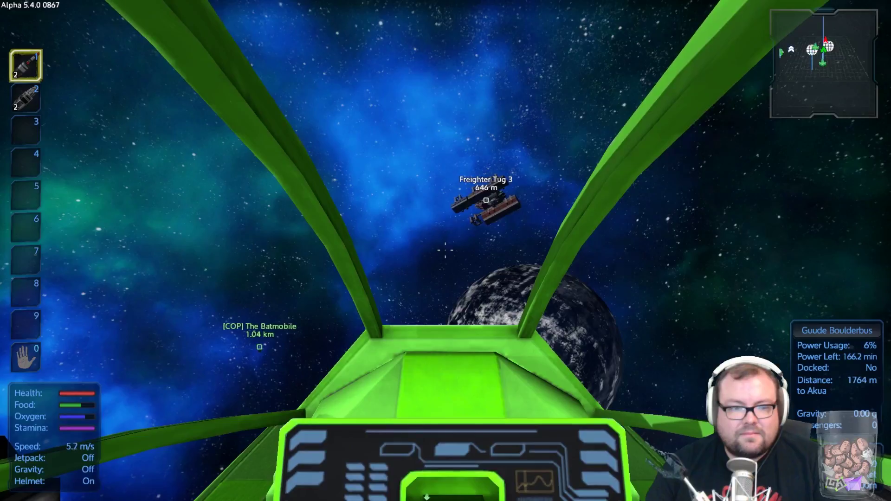
Step: Roll the green ship level and hold it about 650 m from Freighter Tug 3
key(q)
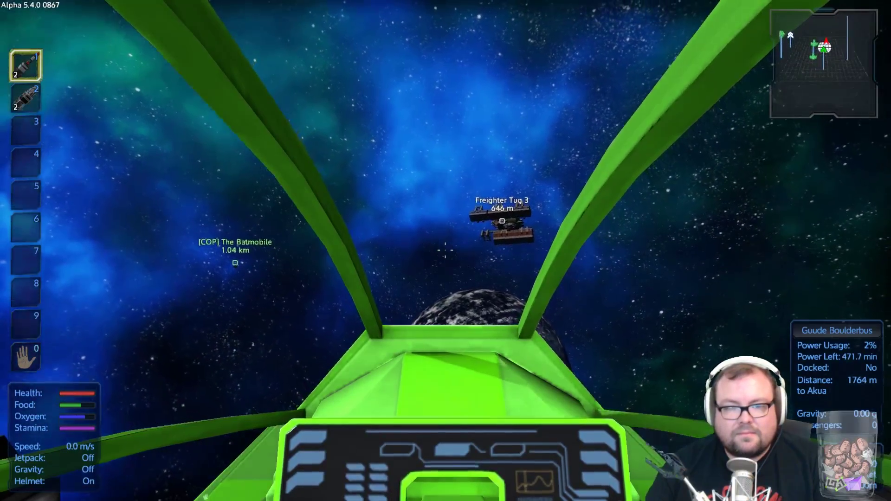
key(w)
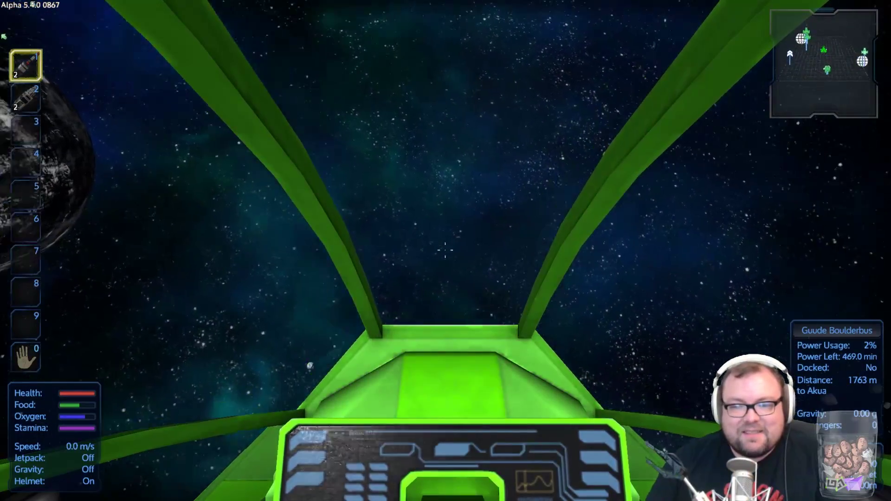
Step: Accelerate the green ship to about 115 m/s past the asteroids, heading for Akua
key(w)
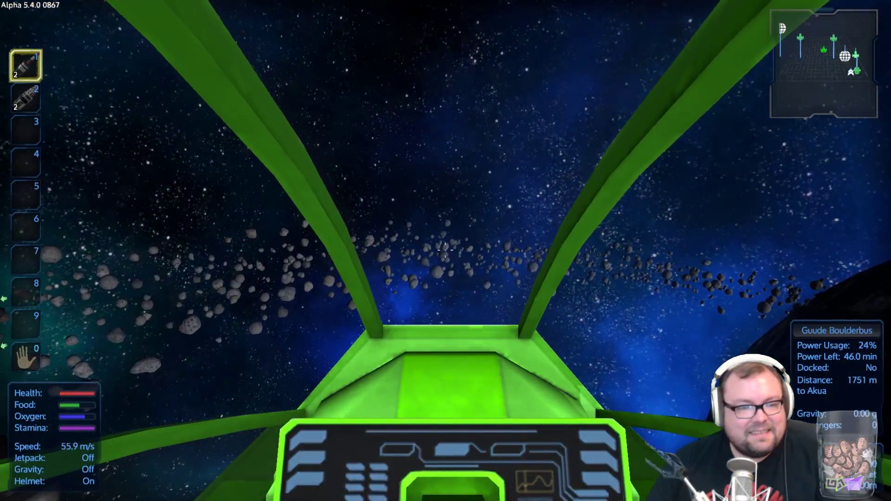
key(w)
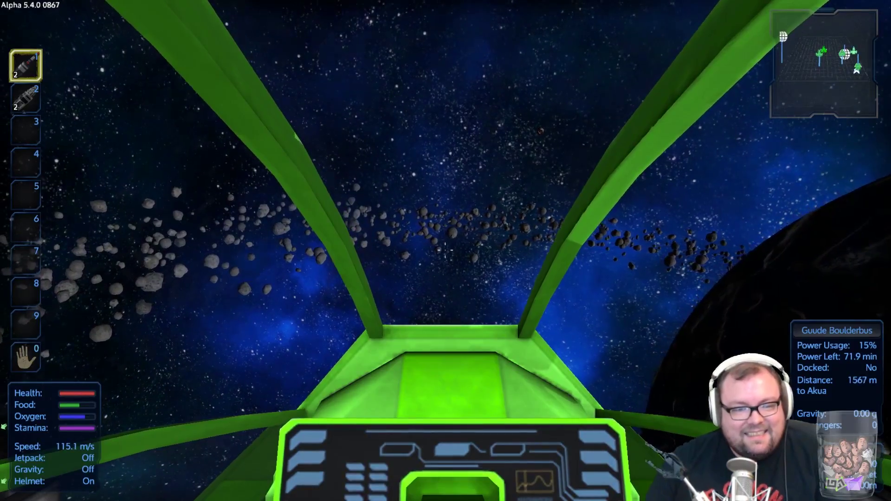
key(w)
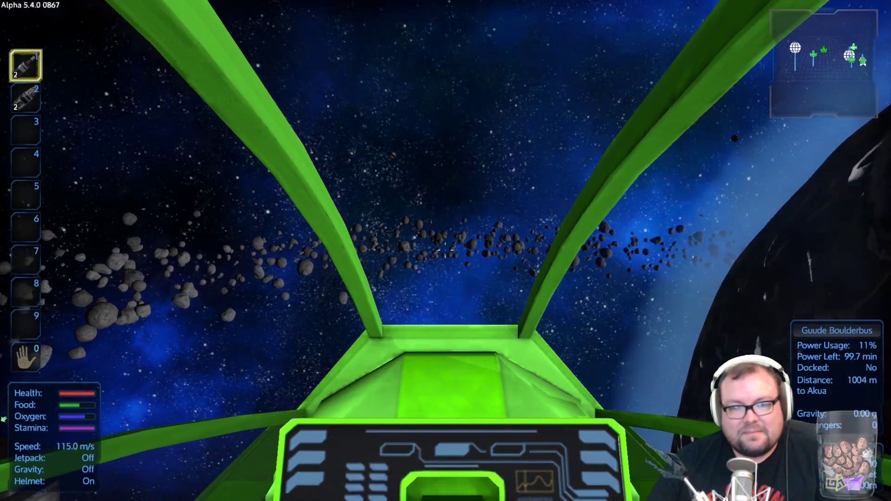
key(w)
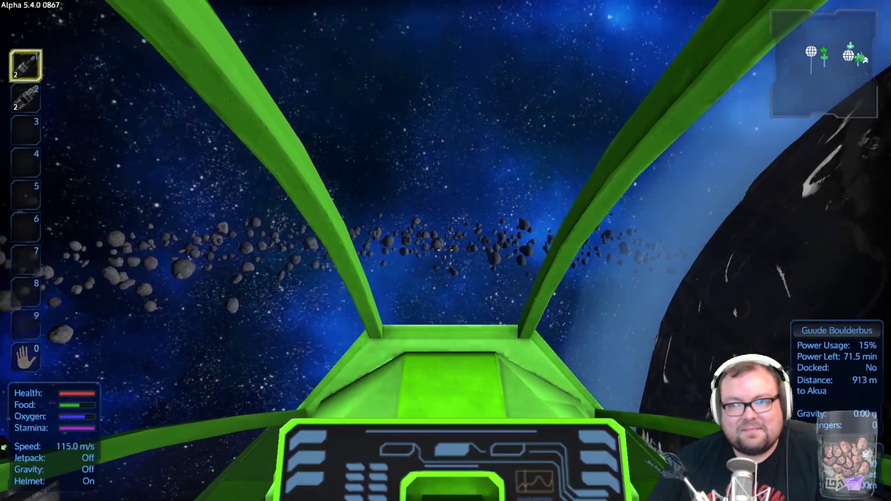
key(w)
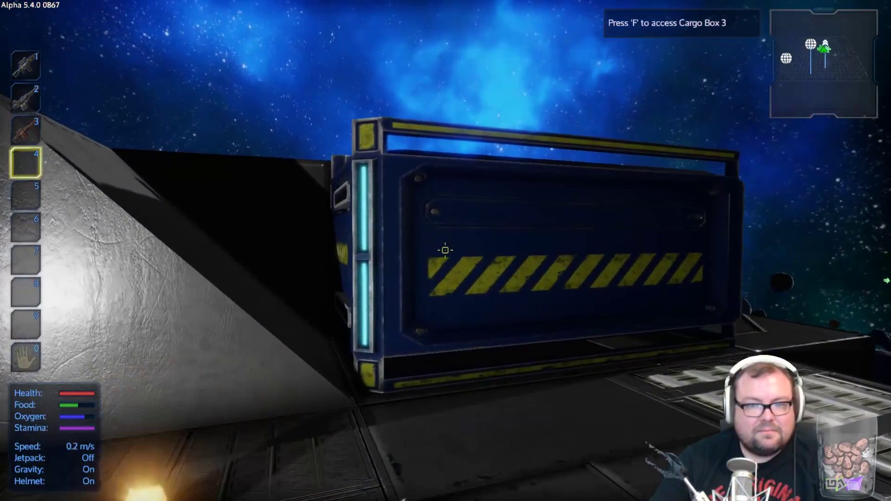
Step: Check Cargo Box 3, then walk toward the green vessel and the deck edge
key(f)
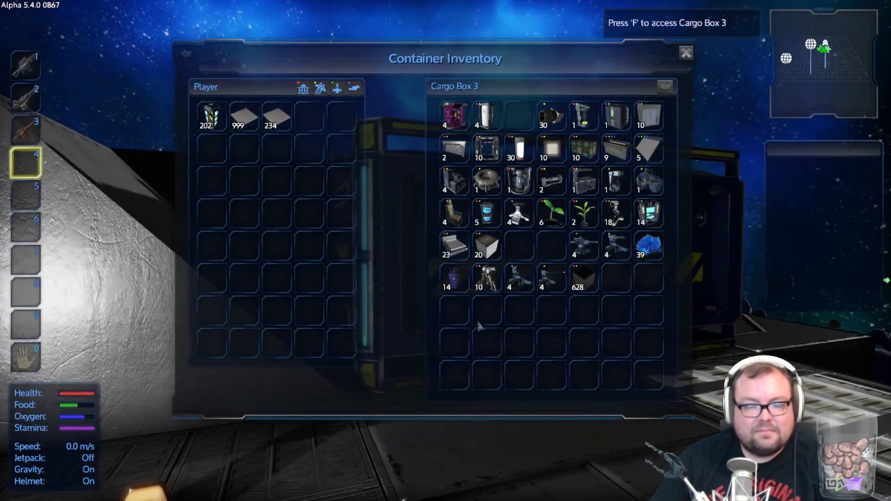
key(Escape)
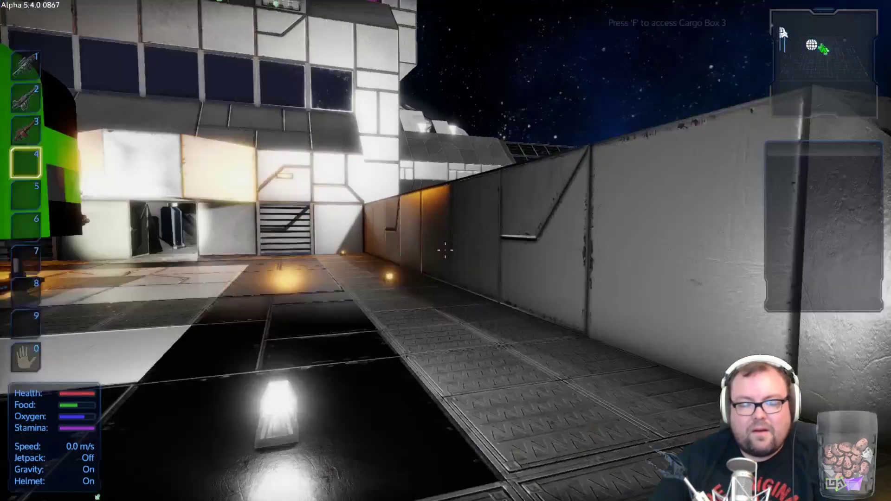
key(w)
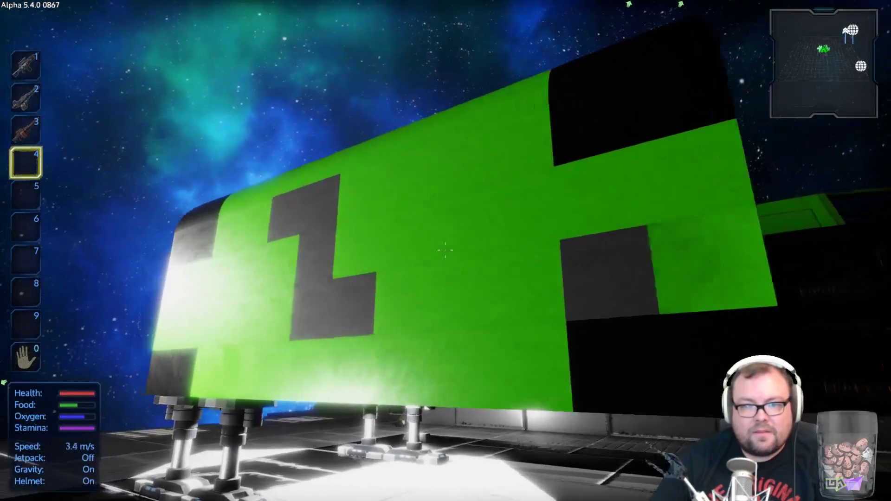
key(w)
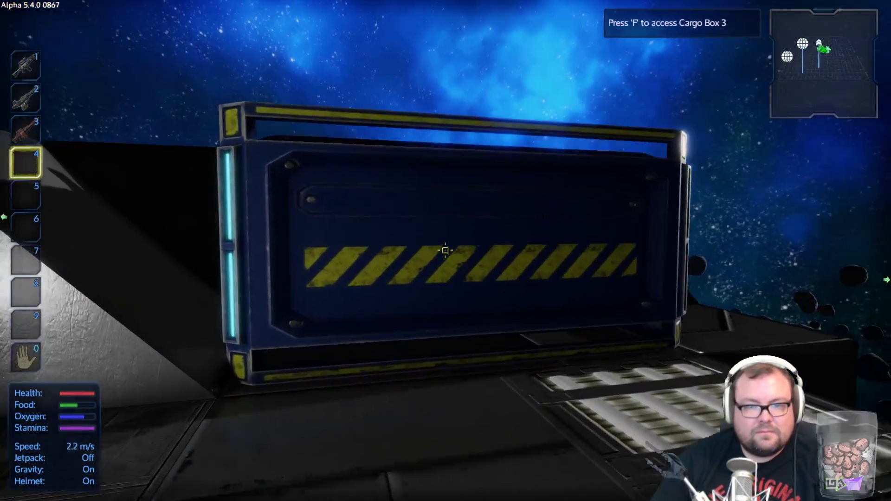
Step: Check Cargo Box 3 again, walk across the hangar deck and turn back to it
key(f)
key(Escape)
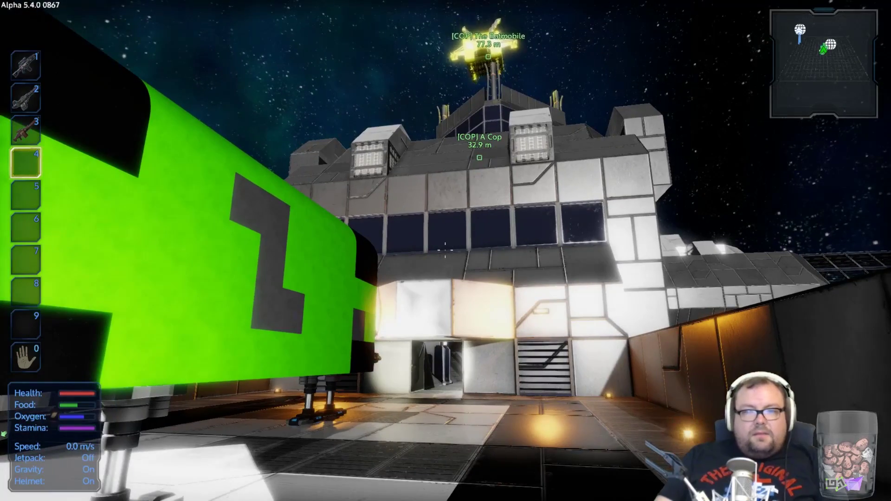
key(w)
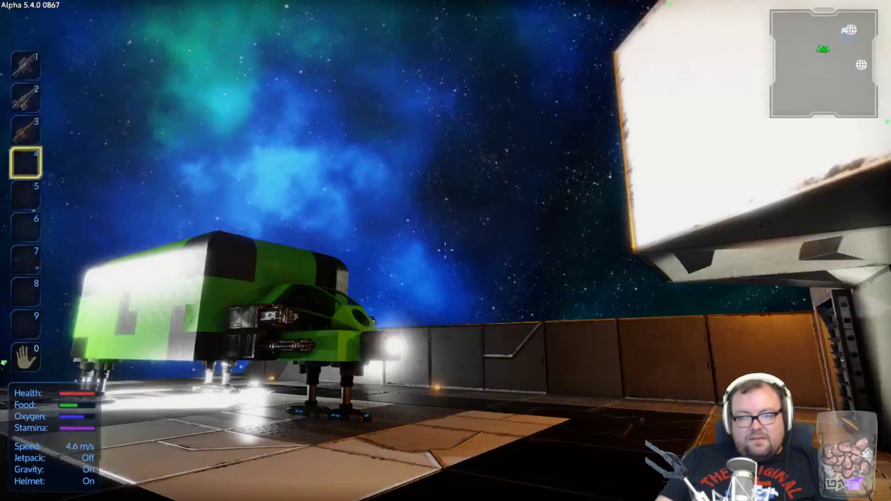
key(w)
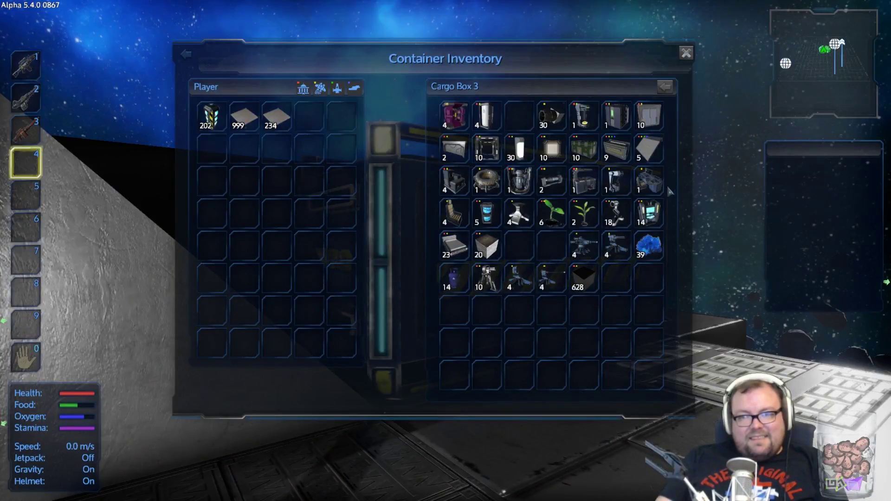
Step: Close Cargo Box 3's Container Inventory
key(Escape)
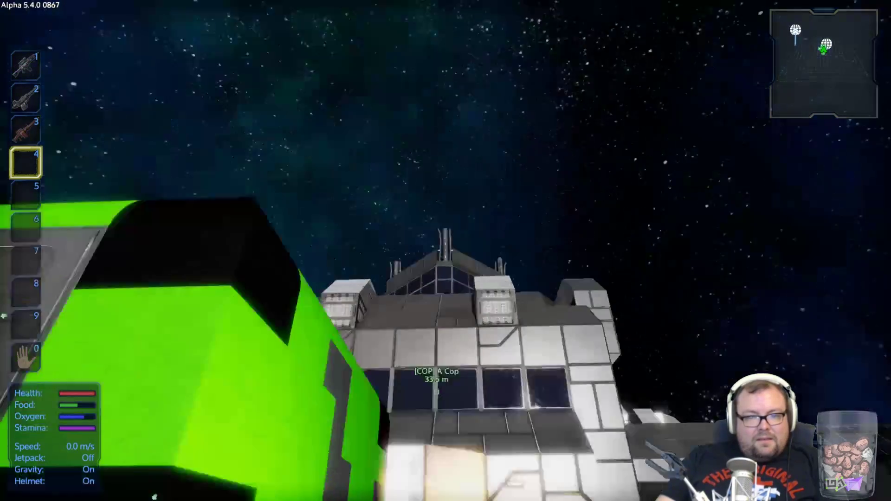
Step: Walk across the deck and step close to Cargo Box 3 until its access prompt appears
key(w)
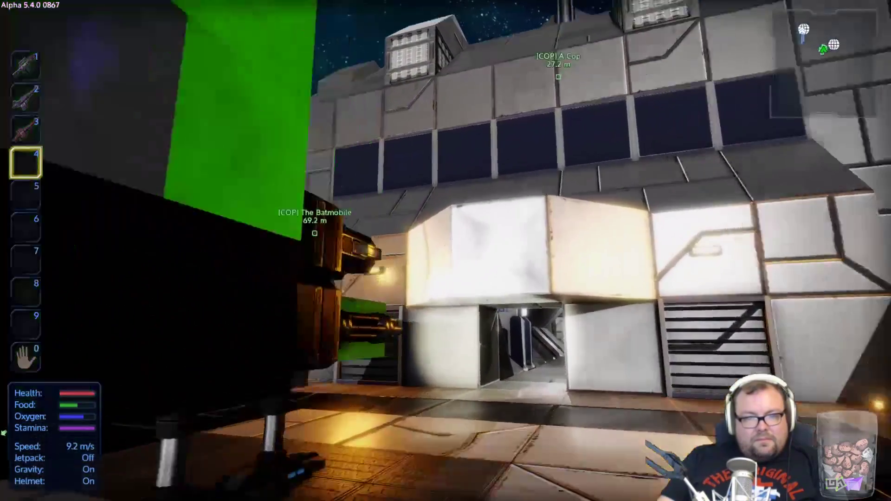
key(w)
key(w)
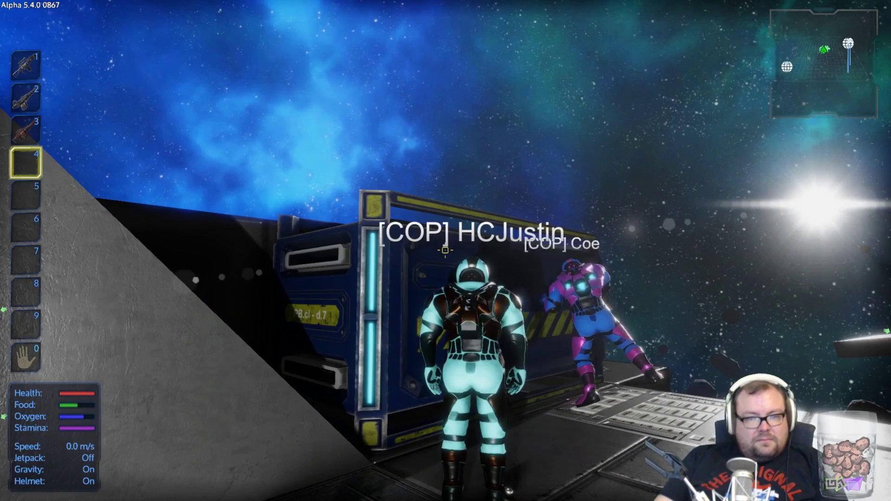
key(a)
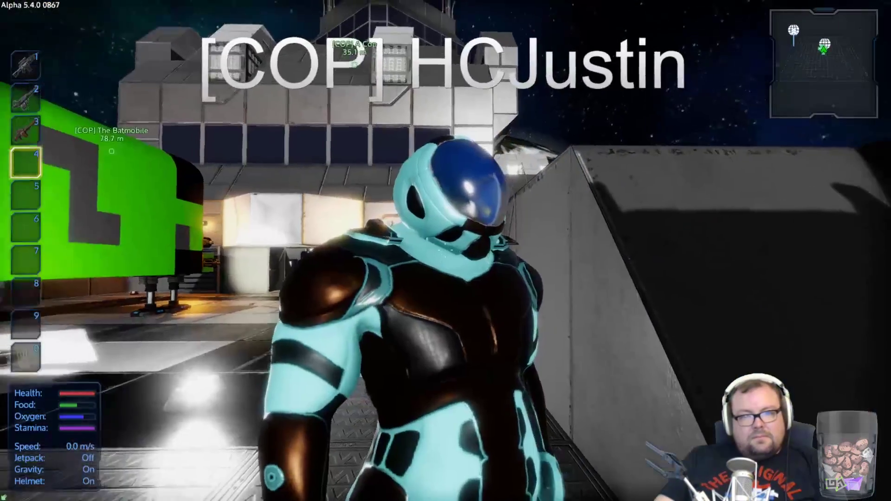
key(w)
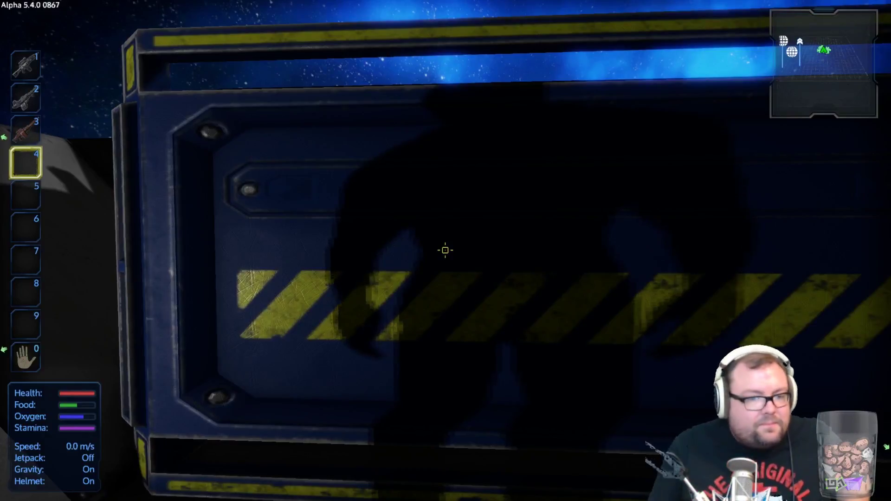
key(d)
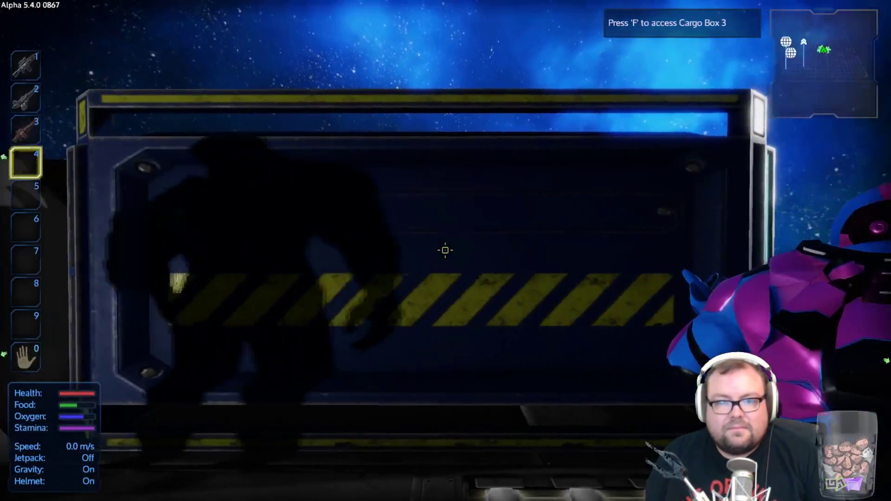
Step: Transfer the gold and grey ingot stacks, green item and tool from Cargo Box 3
key(f)
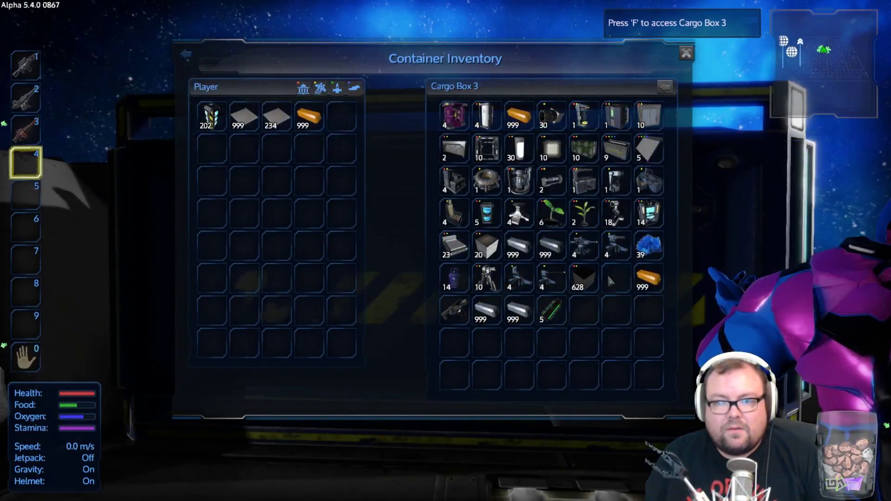
shift+click(648, 279)
shift+click(648, 247)
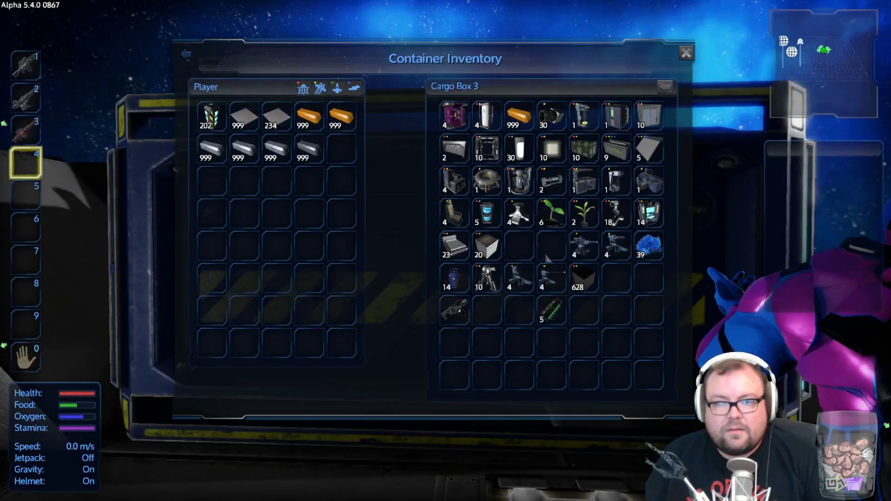
shift+click(550, 312)
shift+click(454, 312)
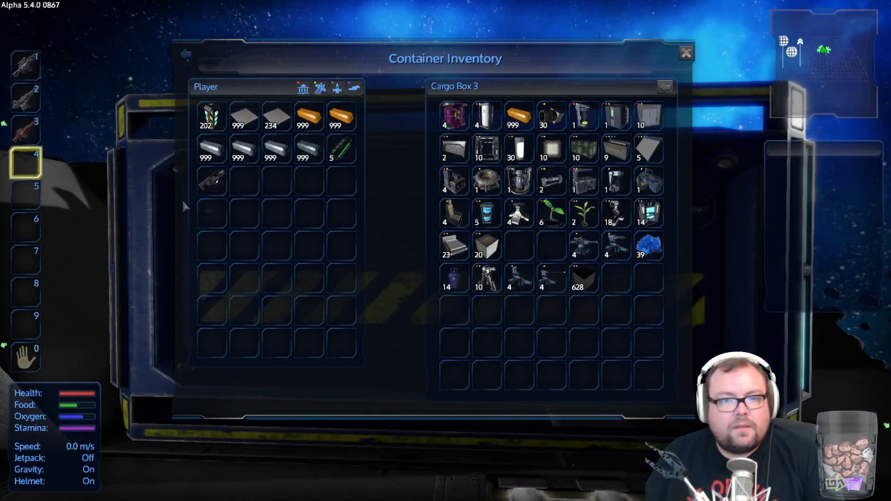
key(Escape)
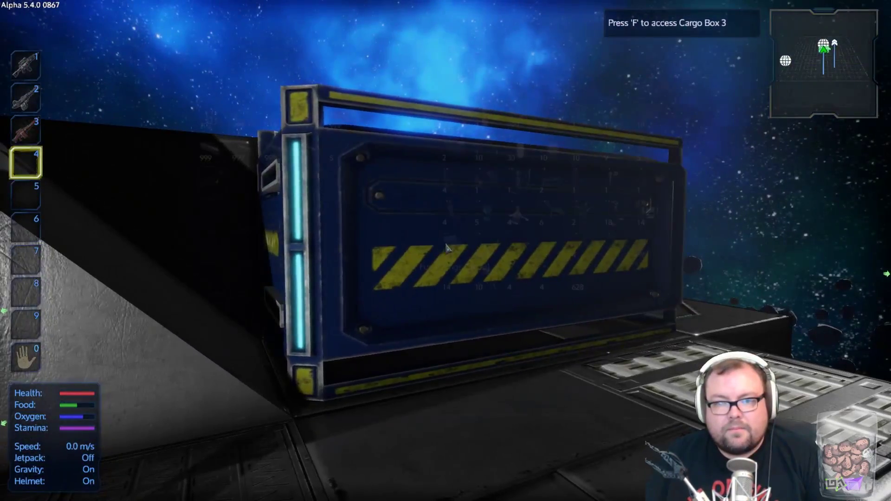
Step: Walk through the corridor, shaft and hangar into the lit storage room's Constructor
key(Escape)
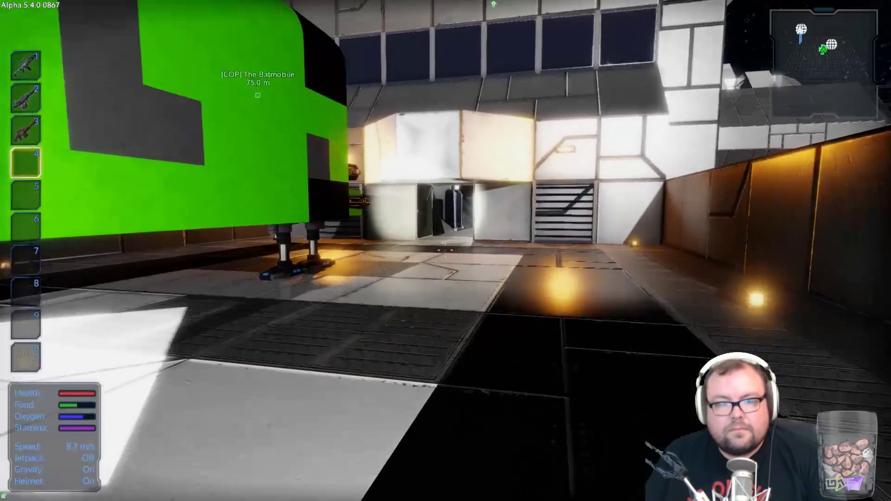
key(w)
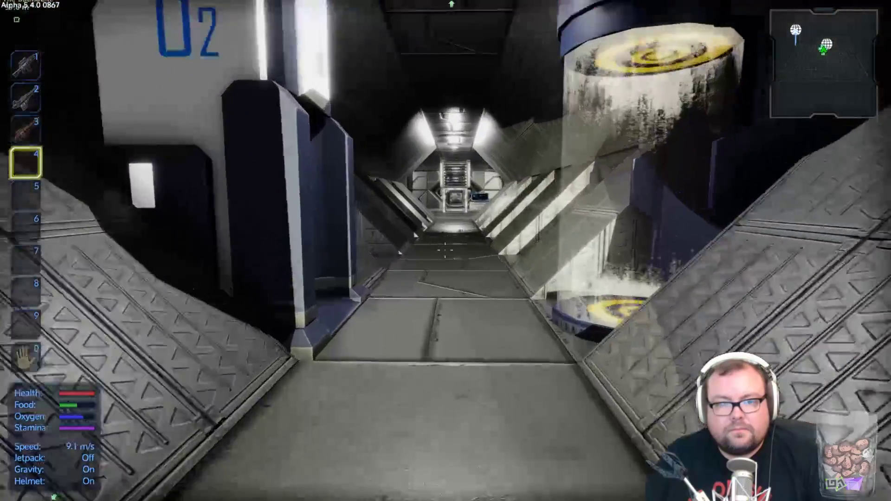
key(w)
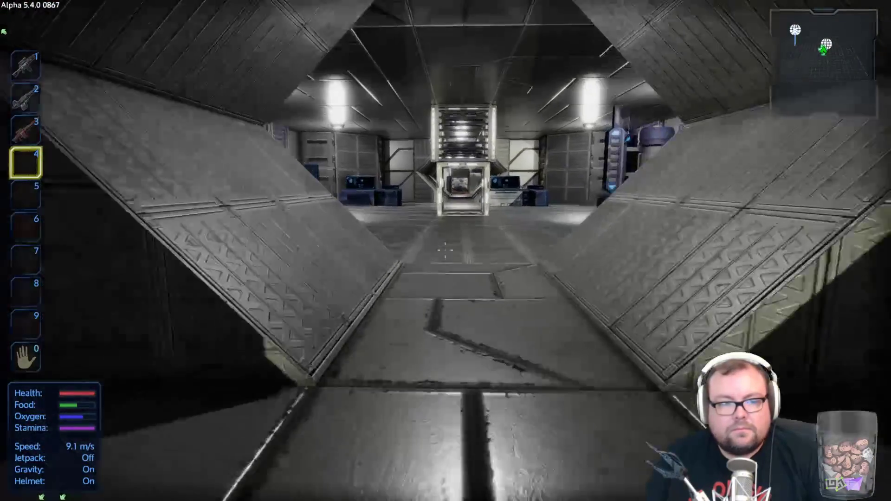
key(w)
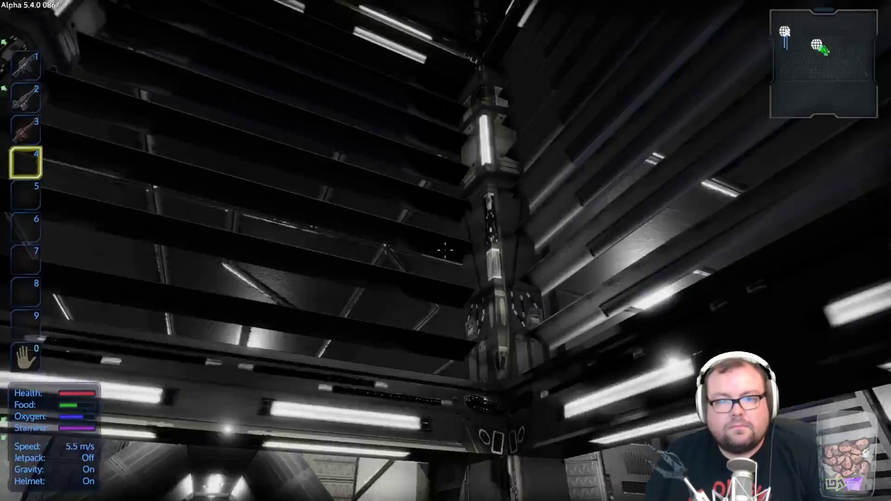
key(w)
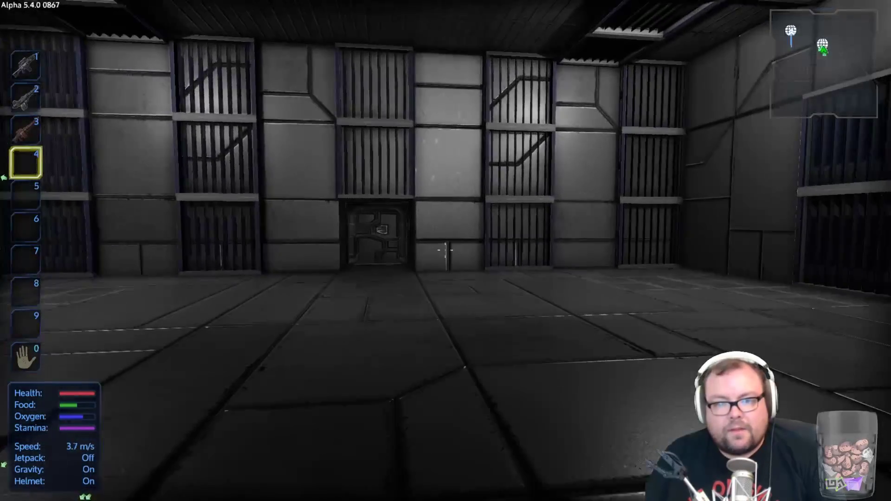
key(w)
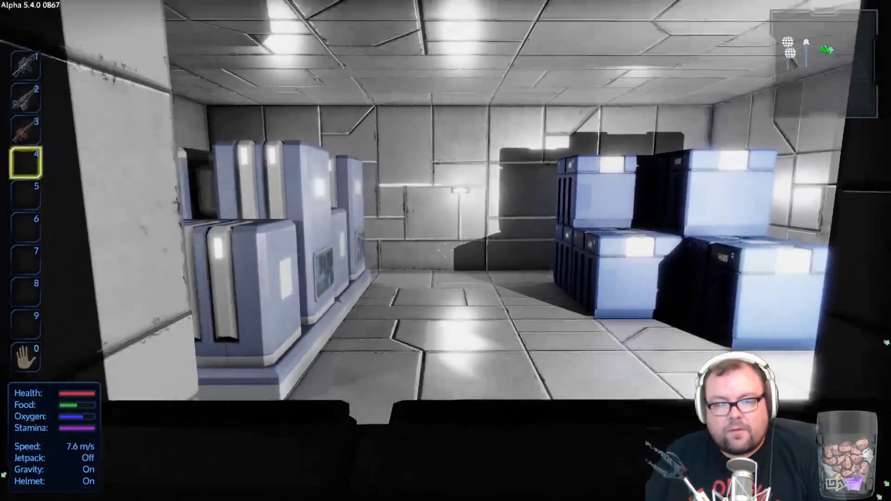
key(w)
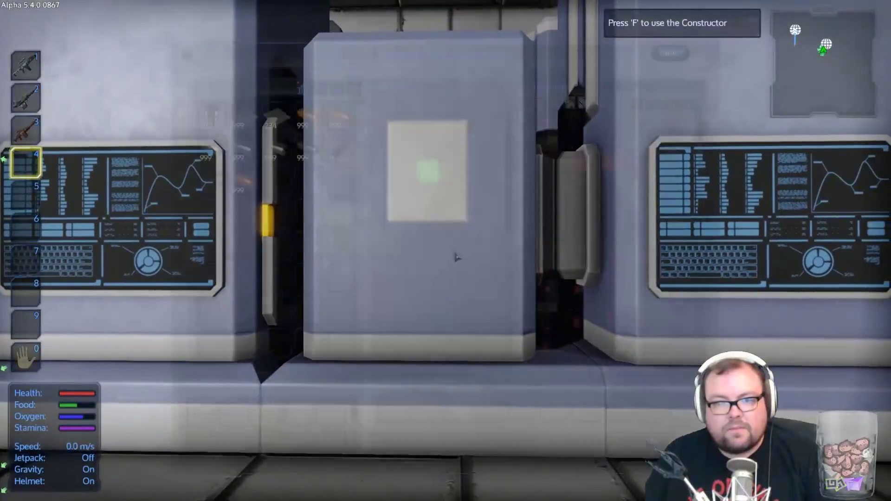
Step: Move all the grey and gold ingot stacks into the Advanced Constructor's inventory
key(f)
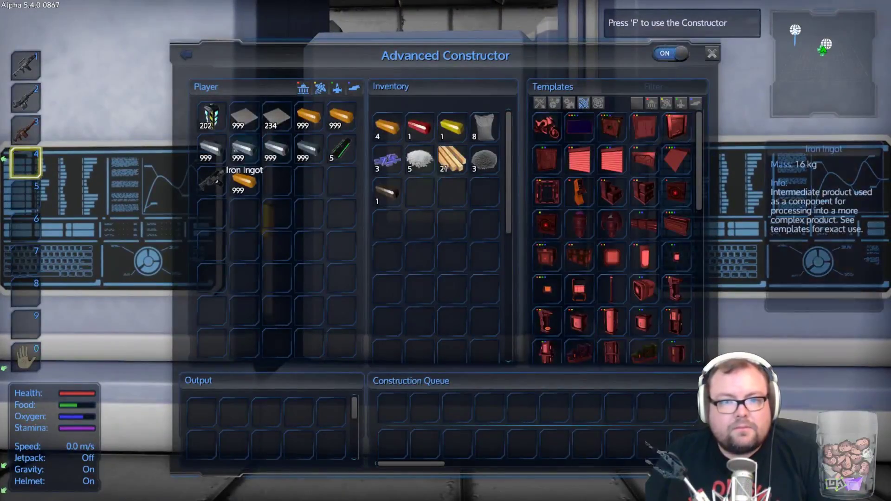
shift+click(211, 148)
shift+click(242, 149)
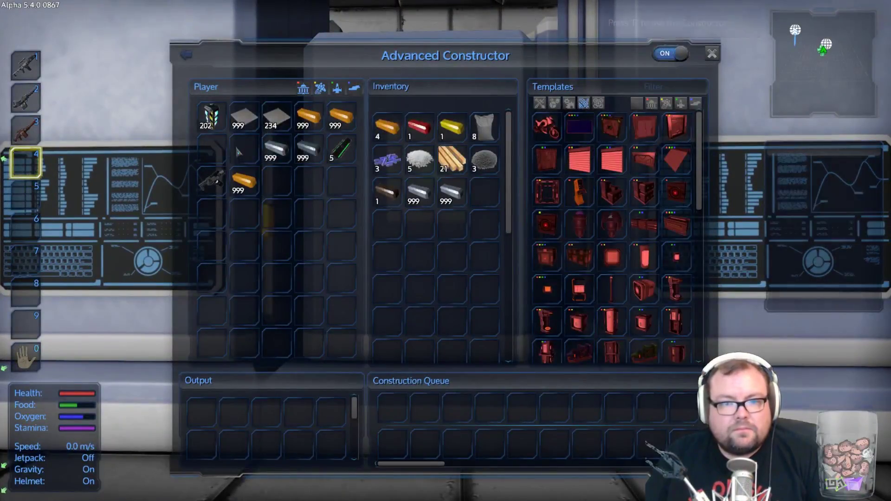
shift+click(274, 148)
shift+click(243, 182)
shift+click(308, 117)
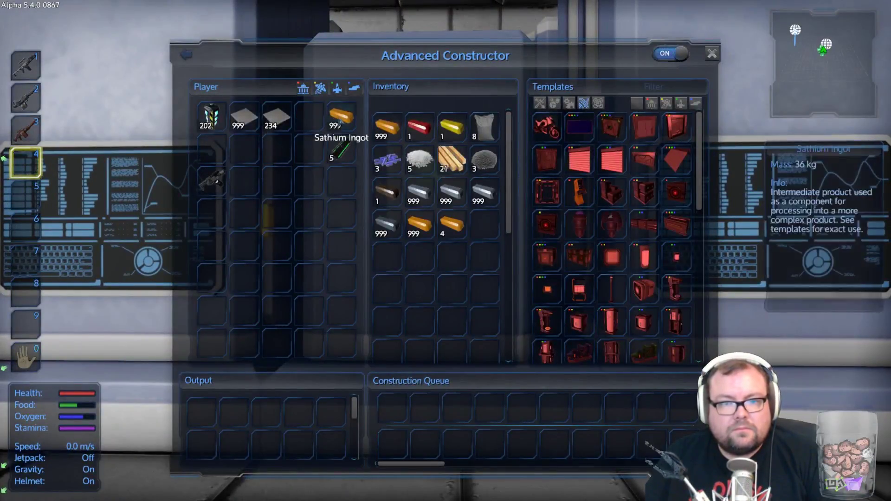
shift+click(341, 116)
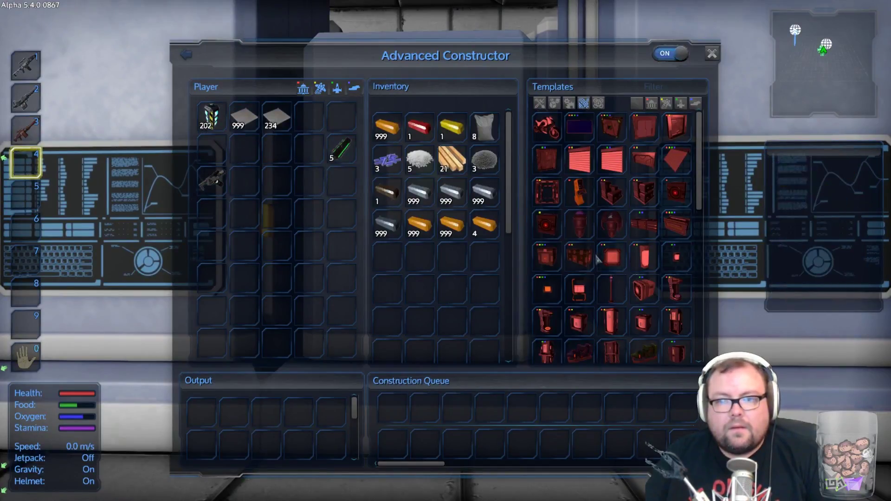
scroll(599, 265, down, 3)
scroll(626, 268, down, 4)
scroll(640, 261, down, 2)
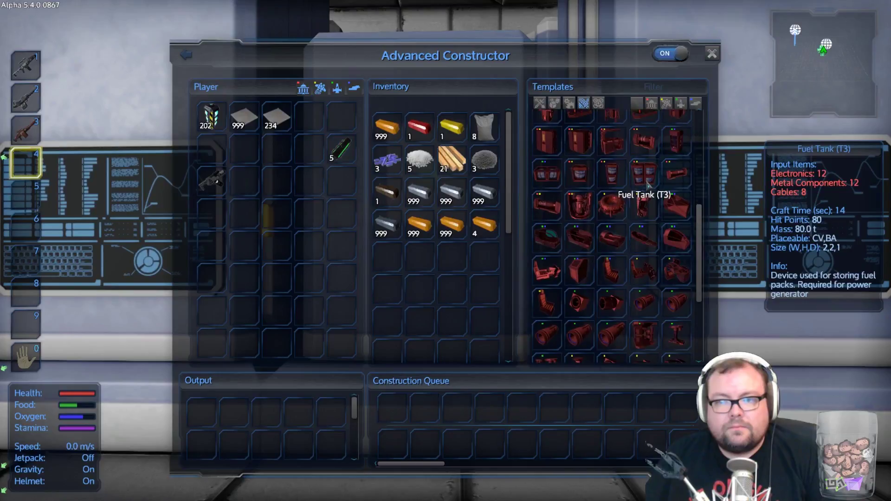
scroll(554, 240, up, 3)
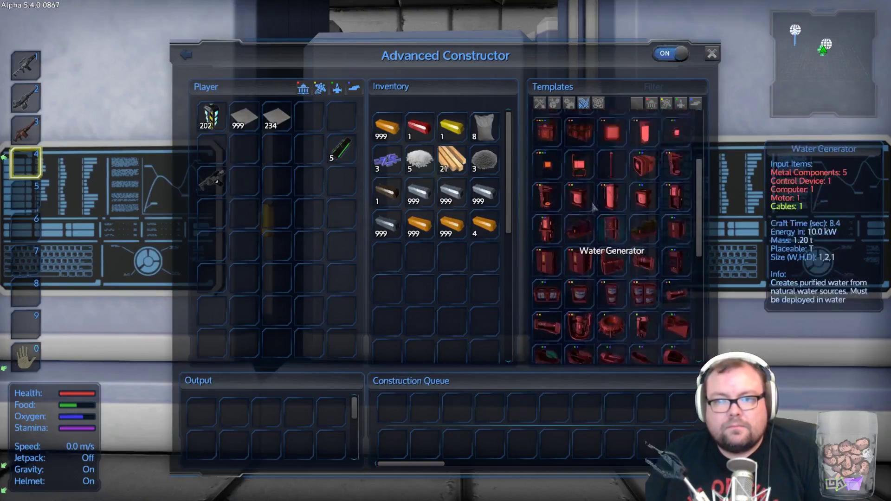
scroll(560, 200, up, 4)
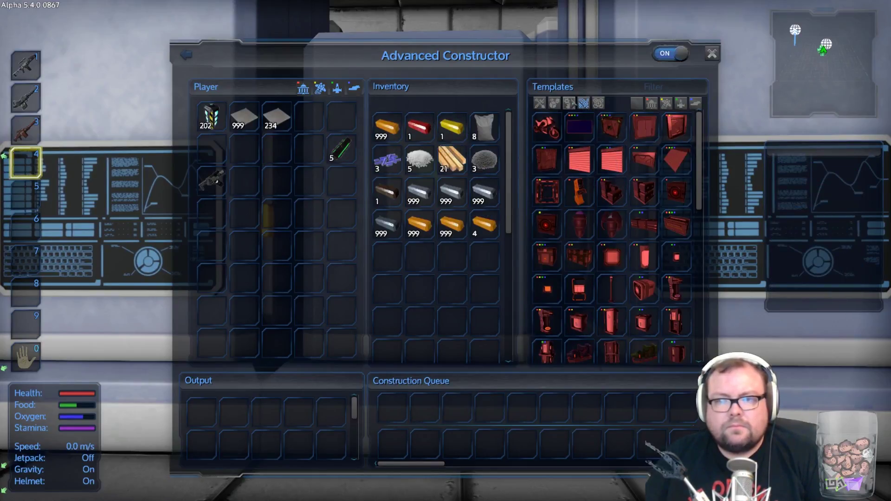
Step: Filter to building block templates and queue Window Blocks L for crafting
click(569, 103)
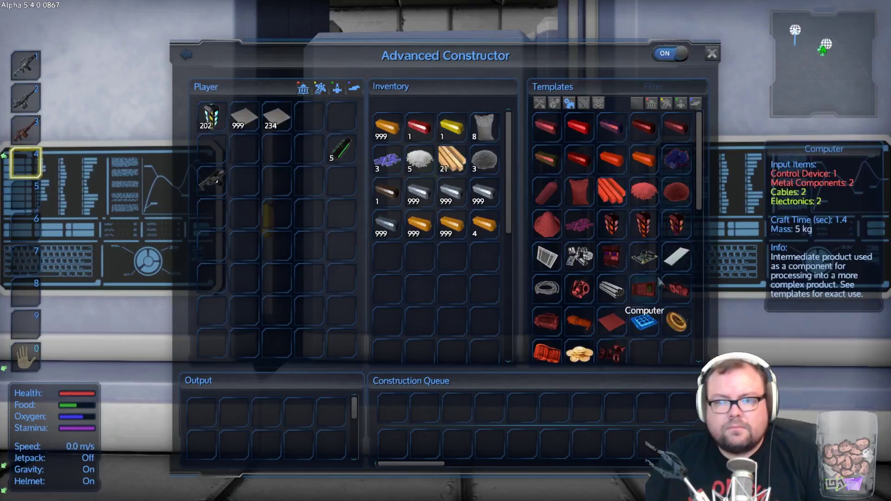
click(555, 103)
mouse_move(611, 225)
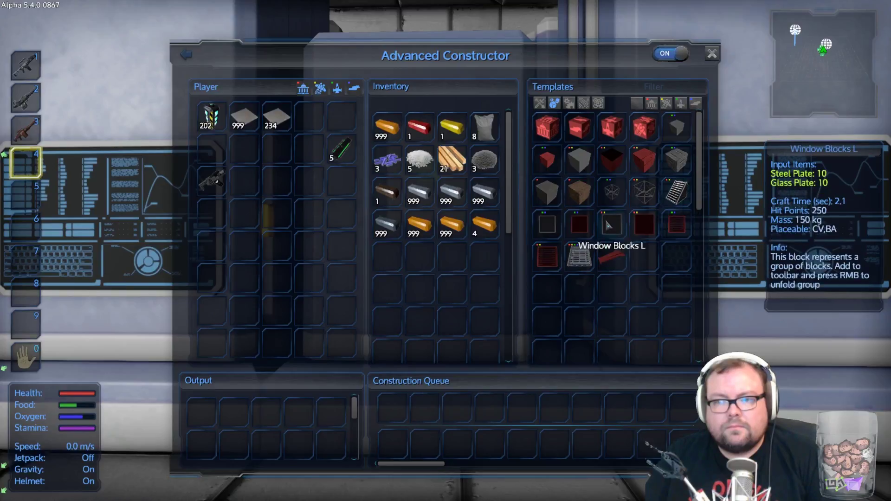
shift+click(613, 229)
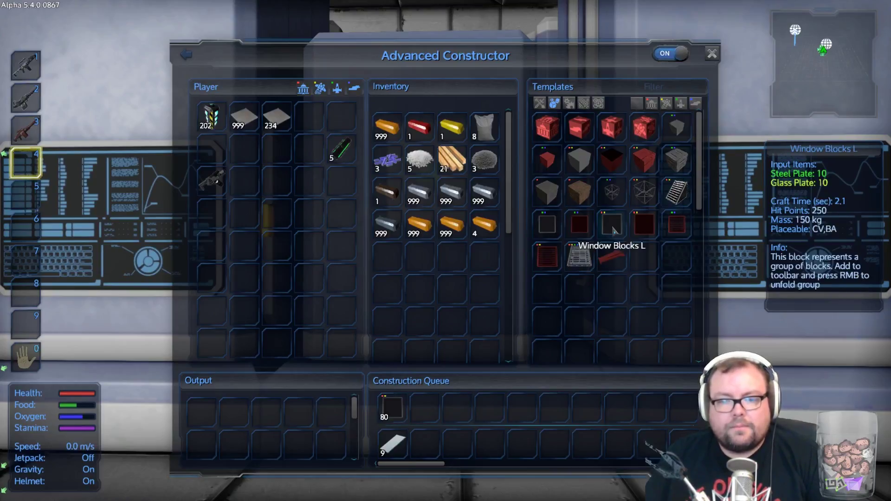
Step: Walk back via stairs, lift shaft and corridor to the deck, briefly checking the inventory
key(Escape)
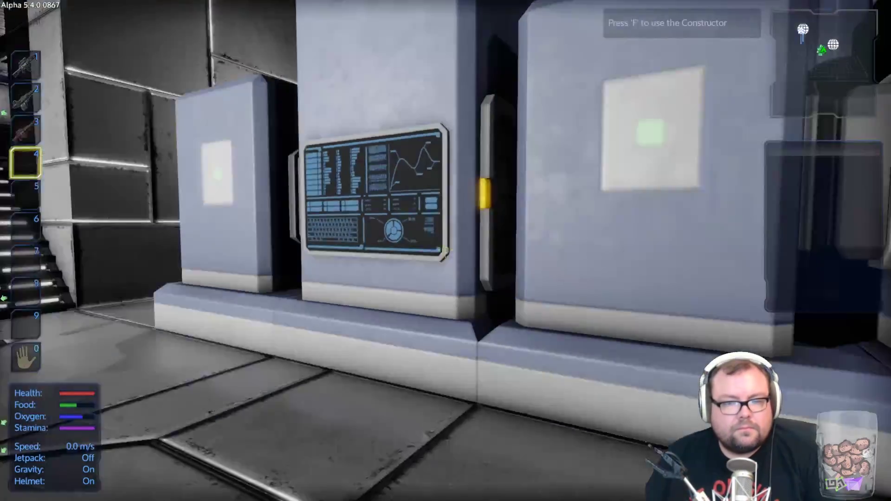
key(w)
key(w)
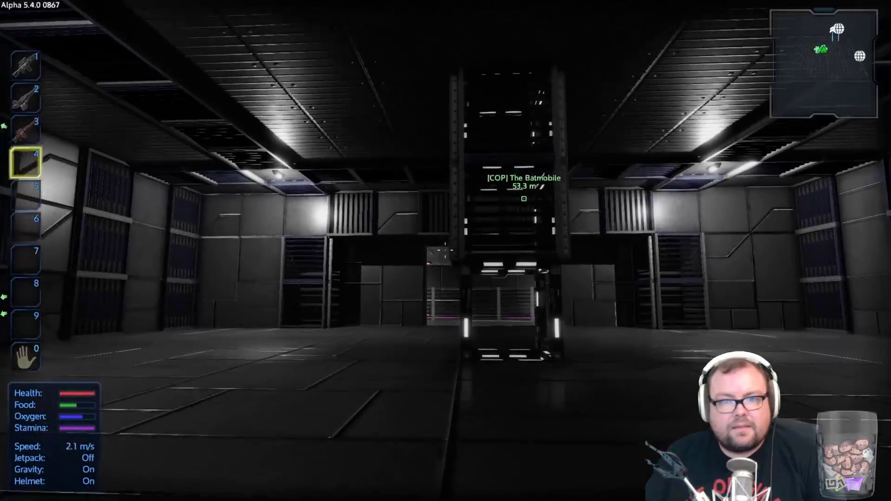
key(w)
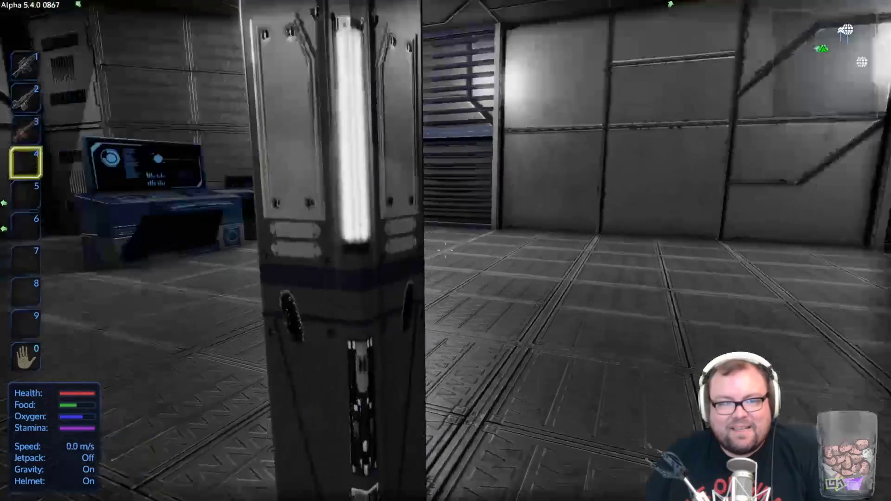
key(w)
key(w)
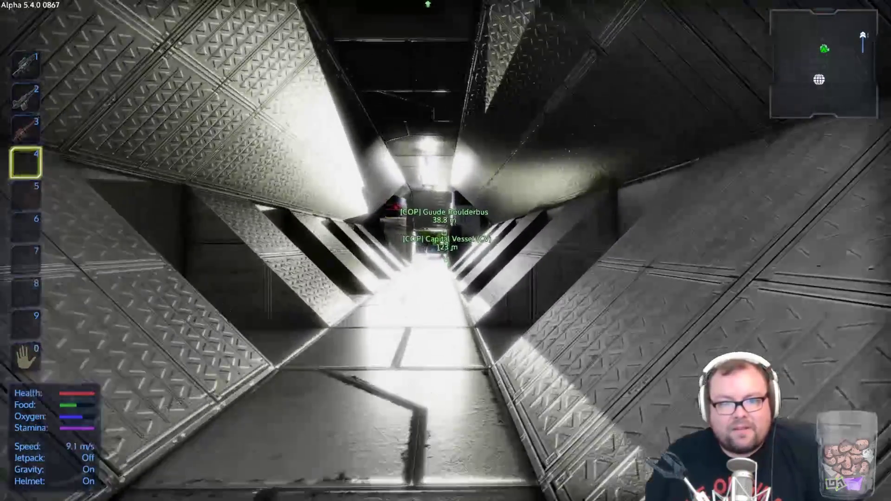
key(w)
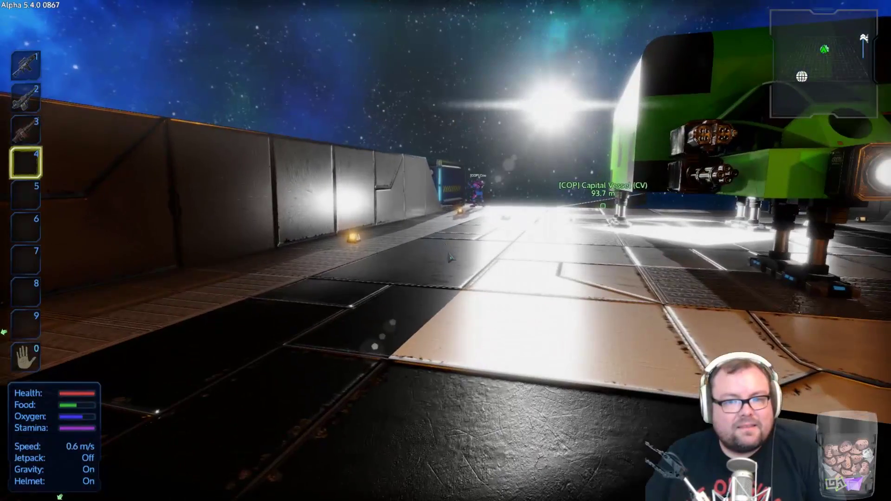
key(Tab)
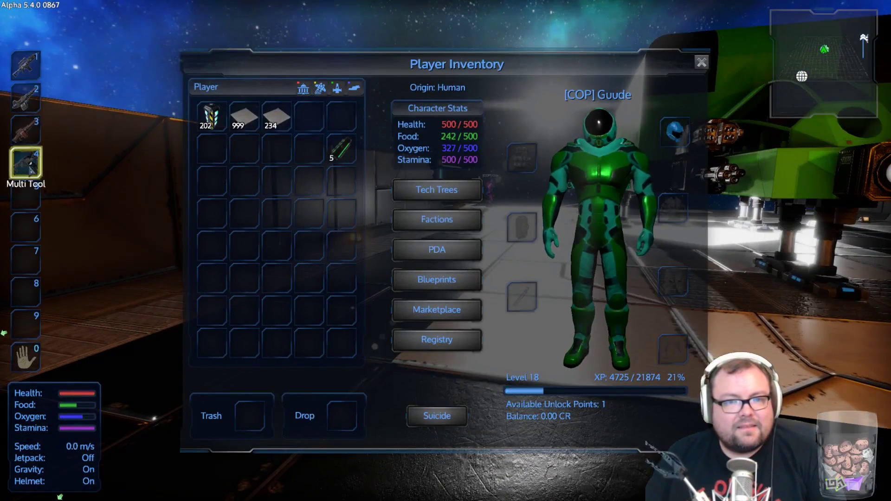
key(Tab)
key(w)
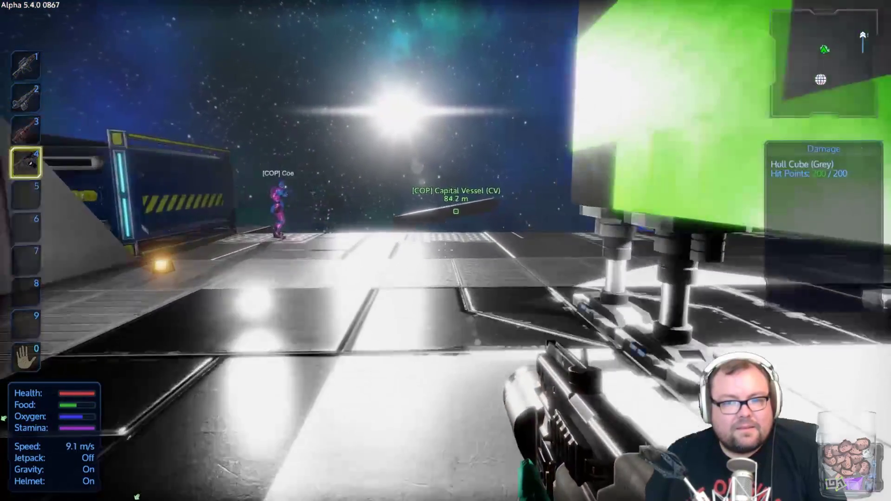
Step: Jetpack off Thermica Station's deck across to the COP Capital Vessel's hull
key(w)
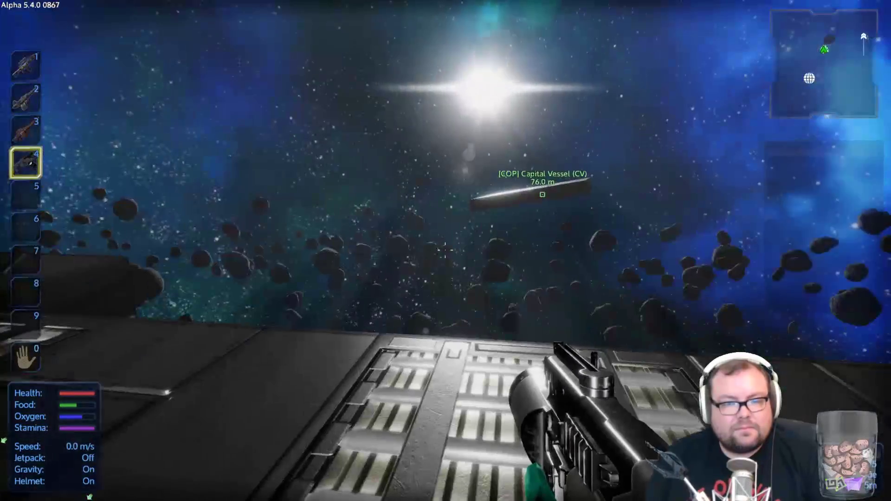
key(r)
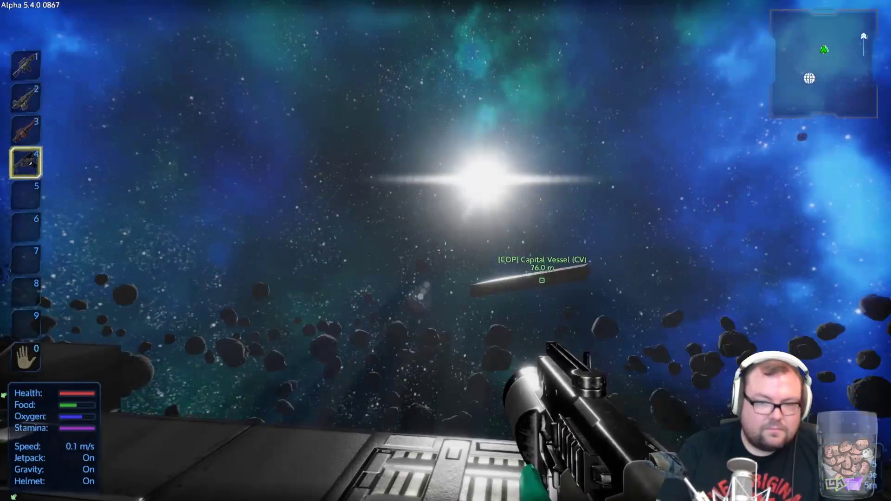
key(w)
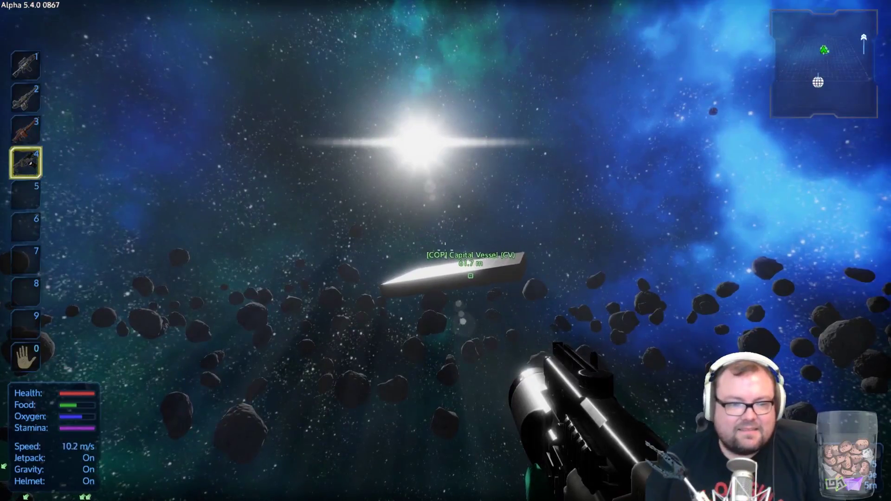
key(w)
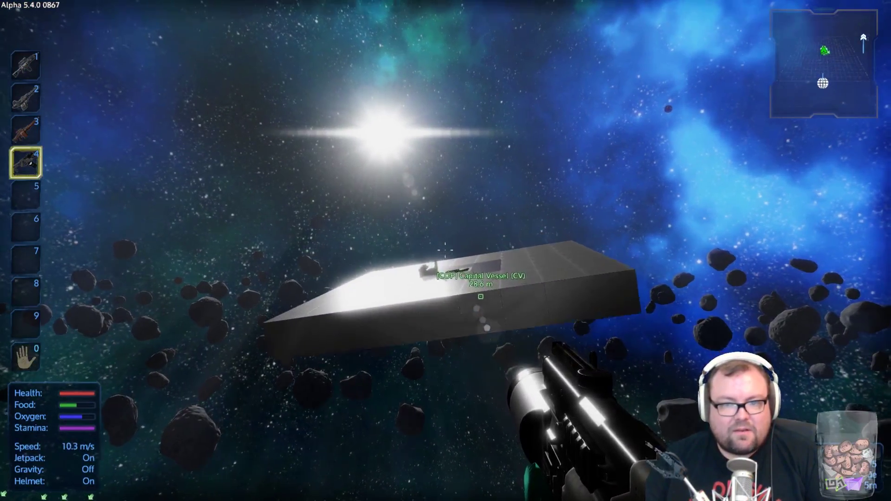
key(w)
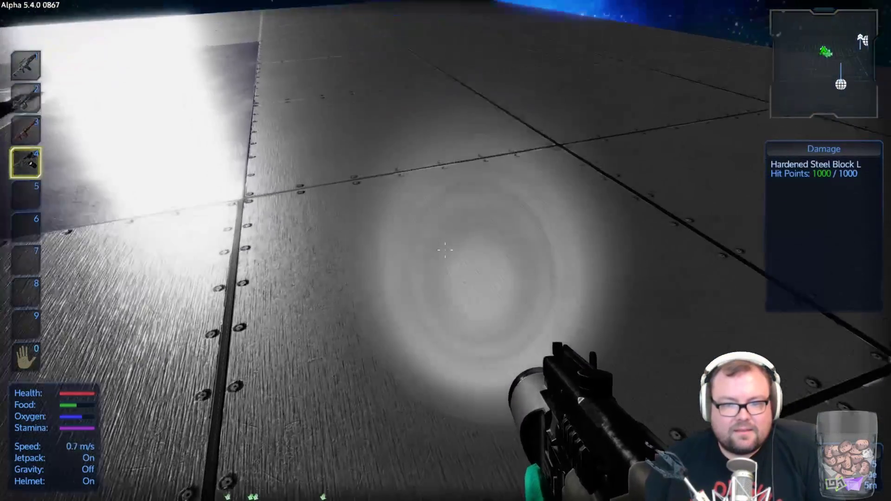
Step: Set the multitool to Upgrade and convert the nearby hull blocks to combat steel
right_click(445, 249)
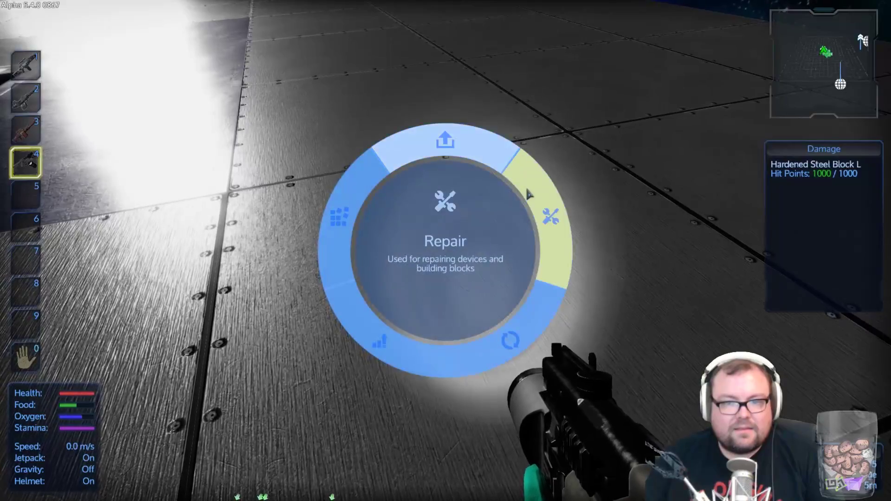
click(382, 341)
click(445, 251)
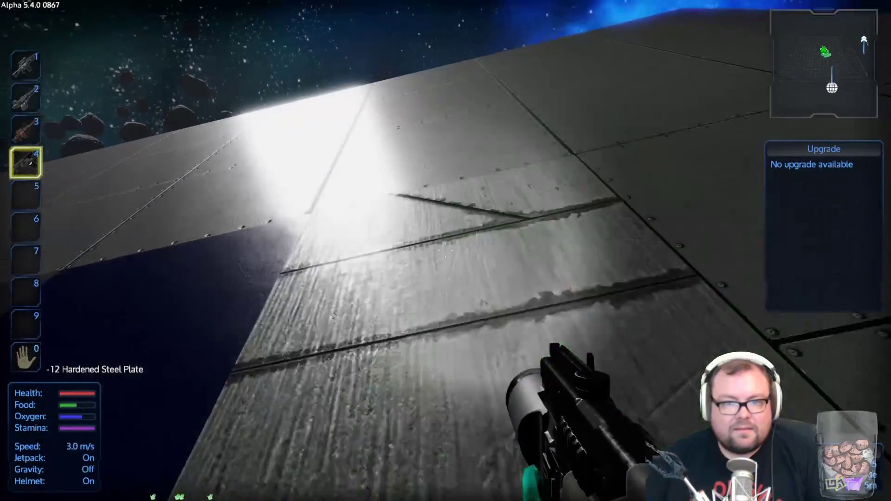
click(445, 250)
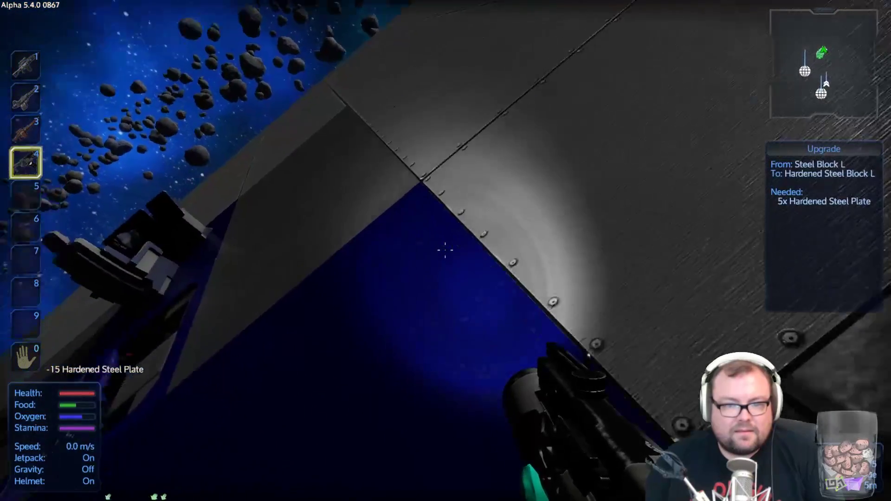
click(445, 250)
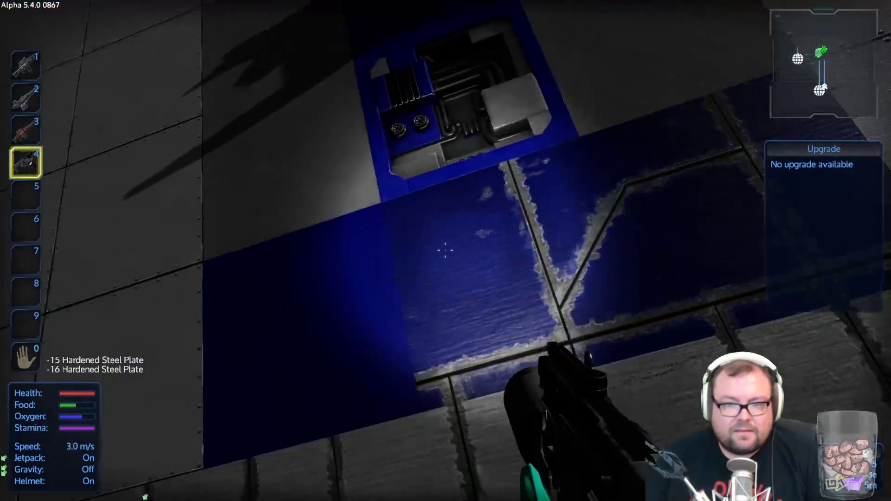
click(445, 251)
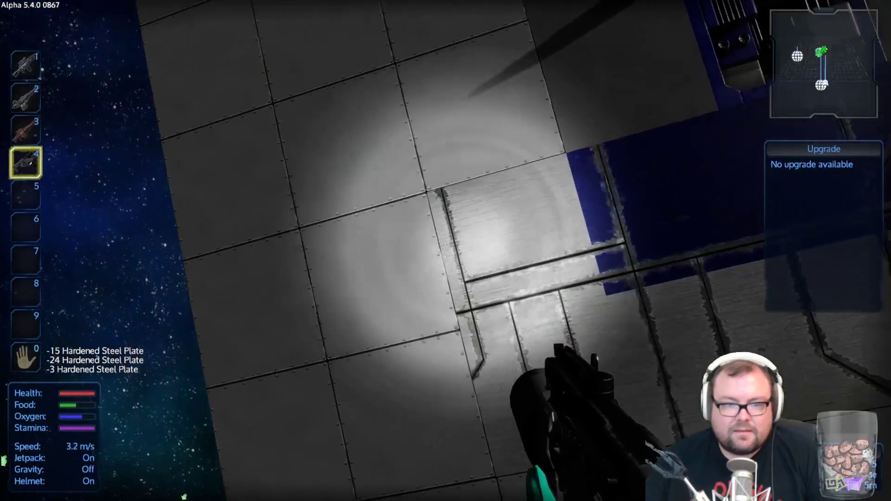
click(445, 251)
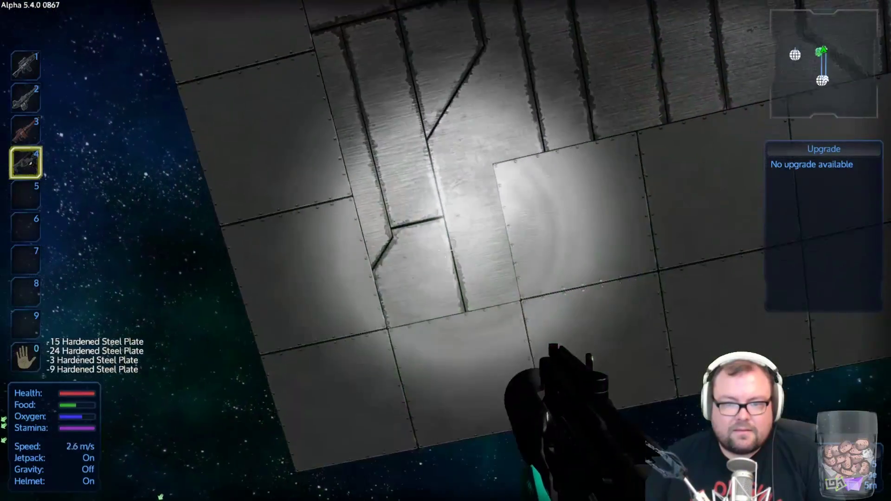
click(446, 250)
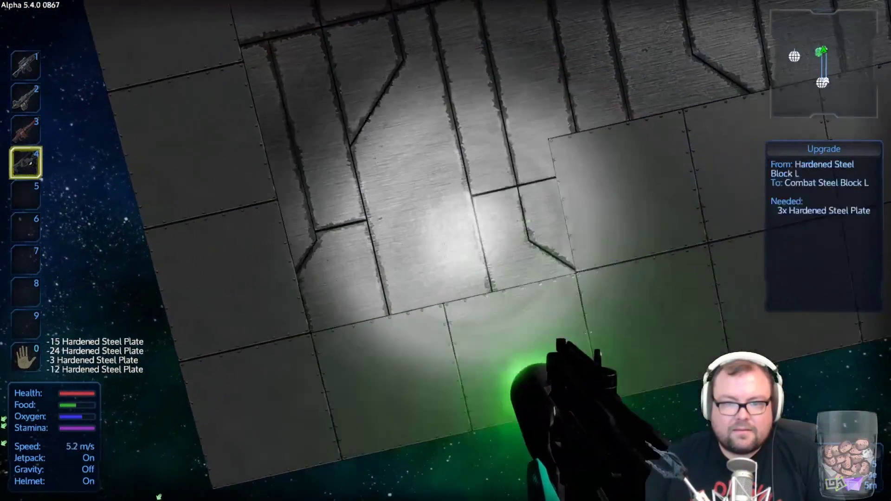
click(445, 251)
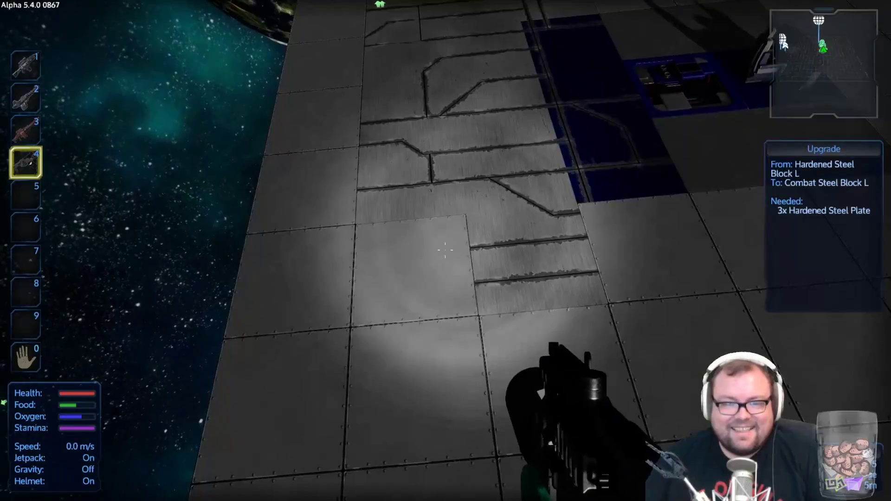
Step: Upgrade the top deck blocks around the cockpit and hull edge to combat steel
key(w)
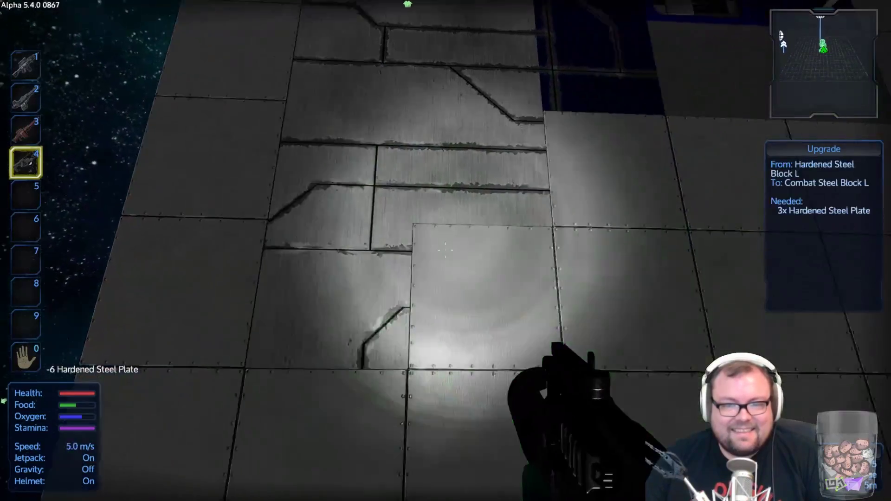
key(w)
click(446, 249)
click(445, 250)
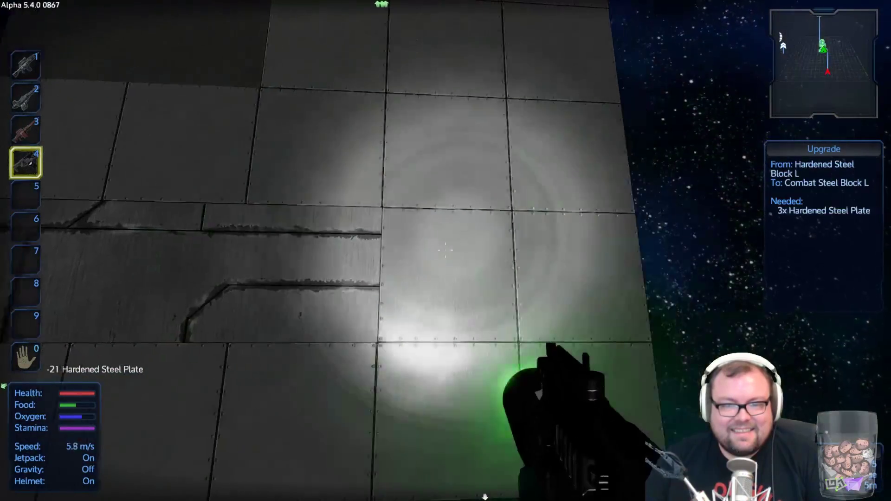
click(446, 249)
click(446, 250)
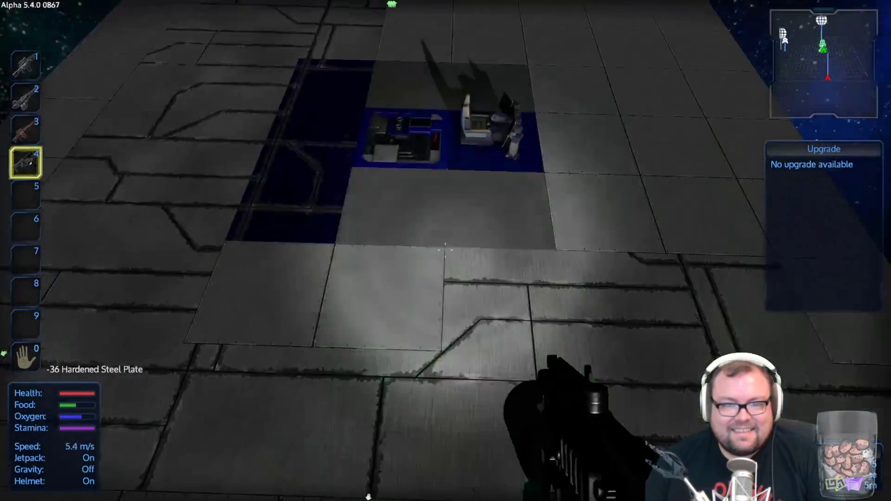
click(445, 249)
click(446, 250)
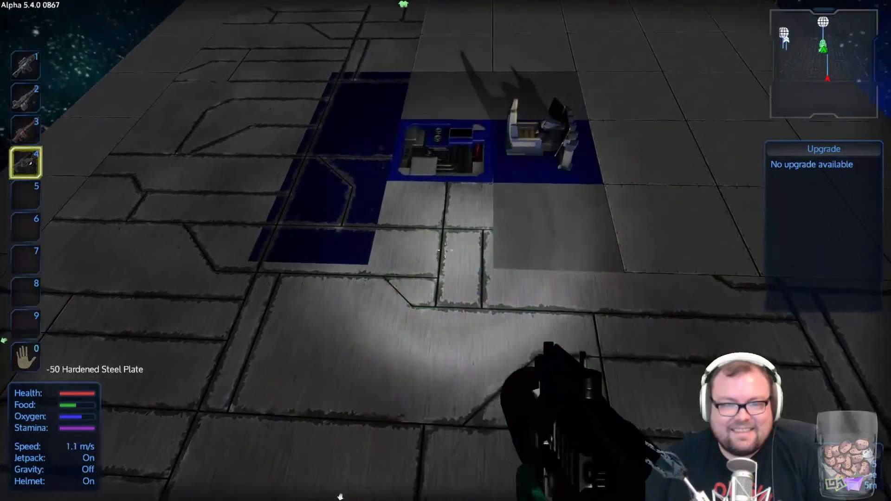
click(446, 249)
click(446, 250)
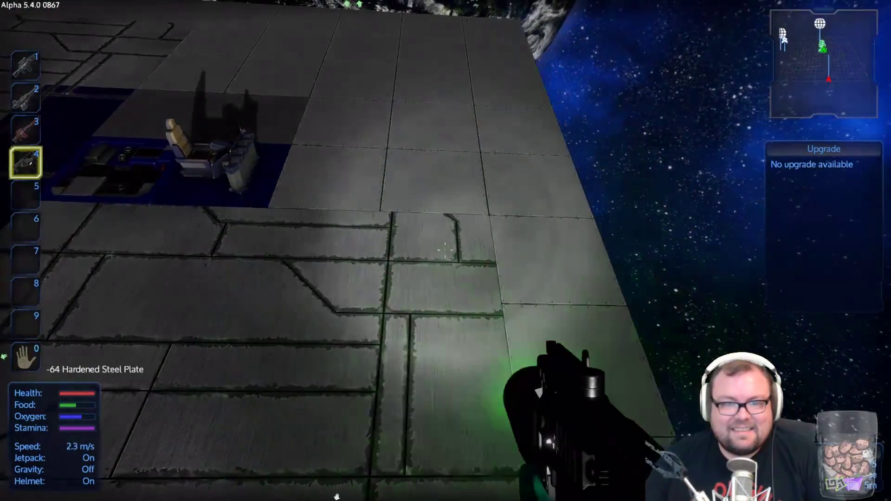
click(446, 249)
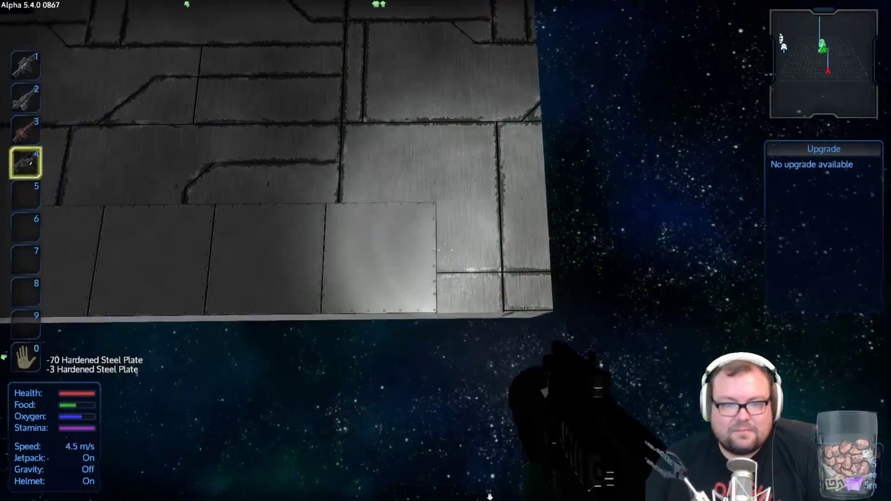
Step: Upgrade the remaining side wall hull blocks to combat steel
click(446, 249)
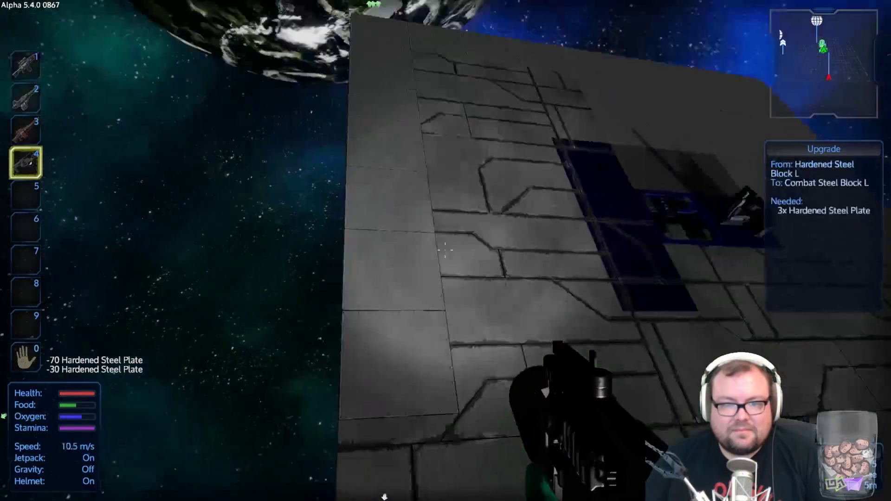
click(446, 250)
click(446, 249)
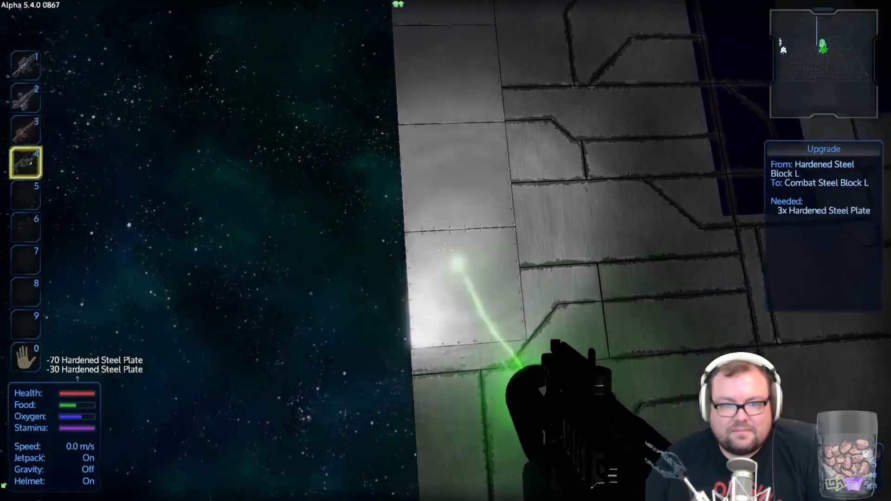
click(445, 249)
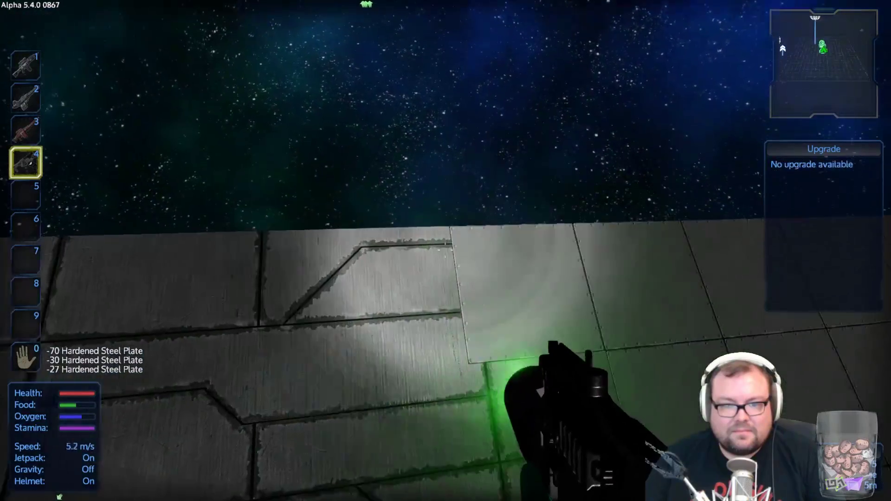
click(446, 249)
click(446, 250)
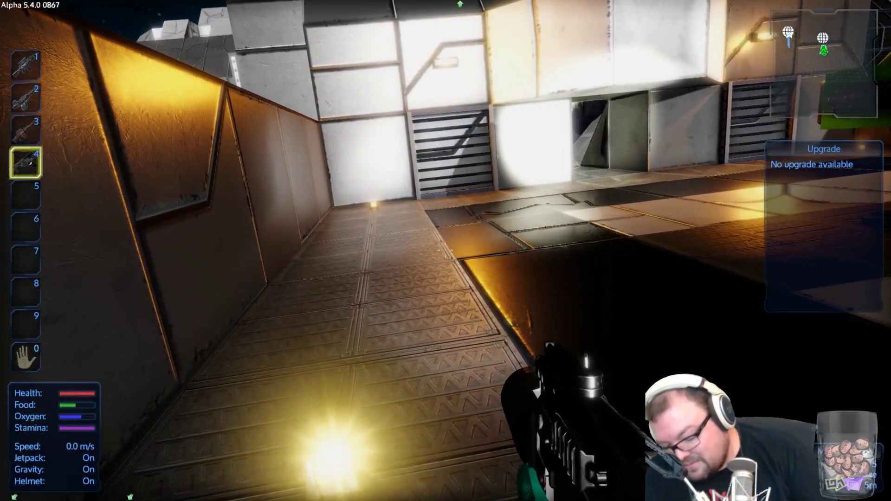
Step: Walk into the corridor and briefly check the player inventory
key(j)
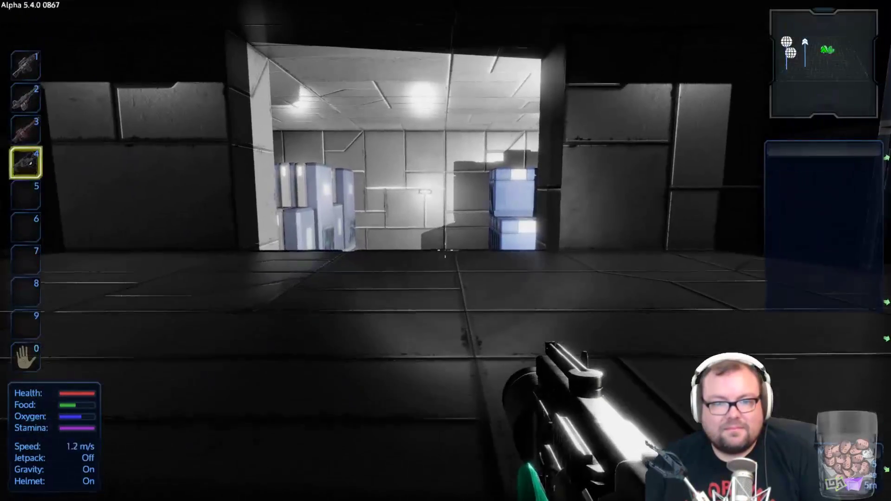
key(i)
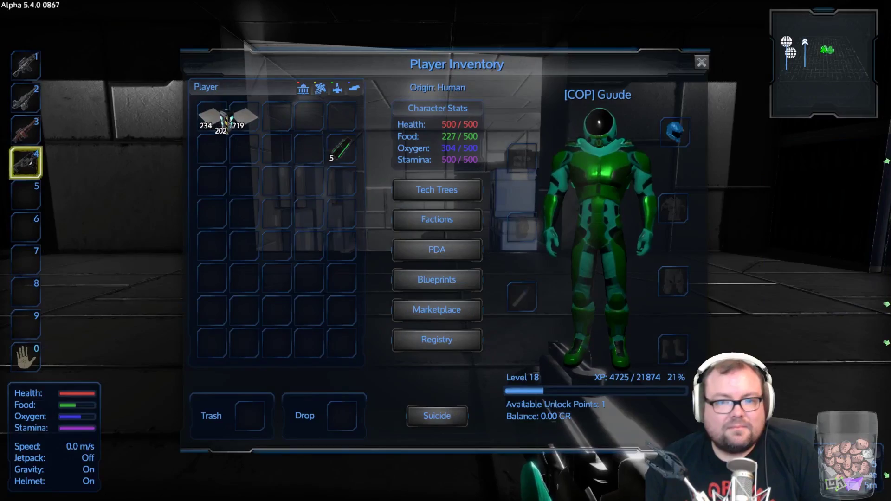
key(i)
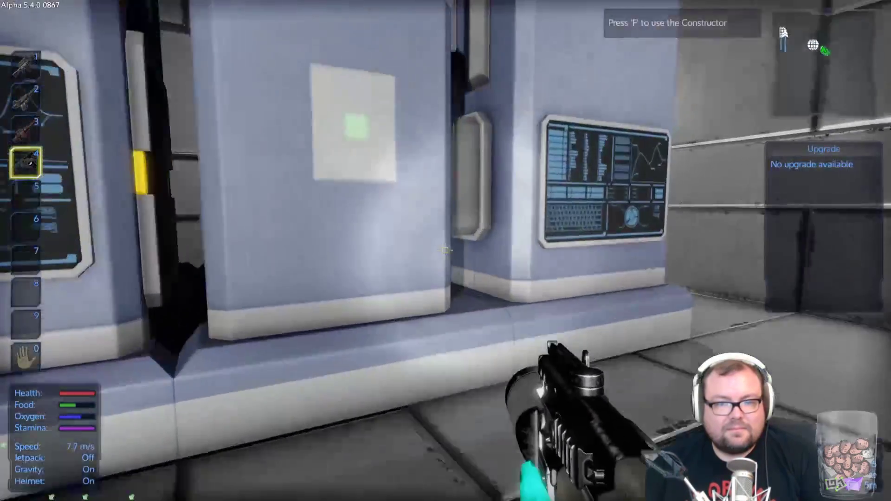
Step: Queue Combat Steel Blocks L and move the 953 Hardened Steel Plates into the Advanced Constructor
key(f)
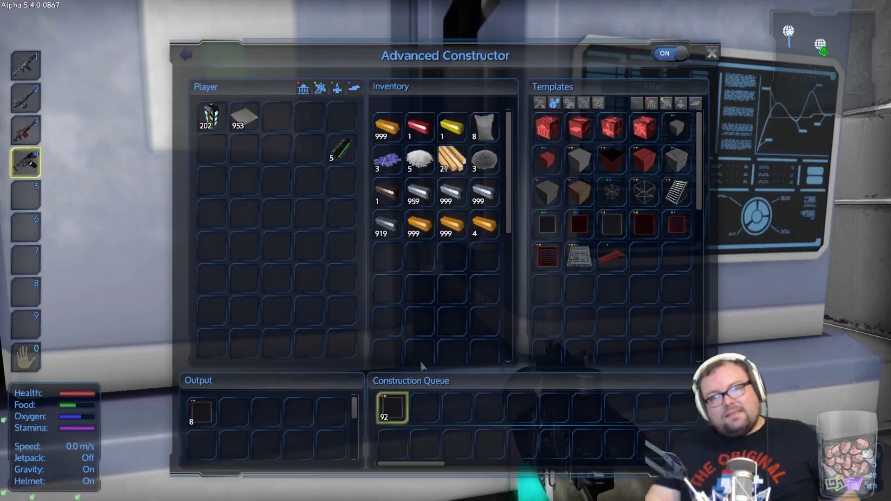
click(612, 193)
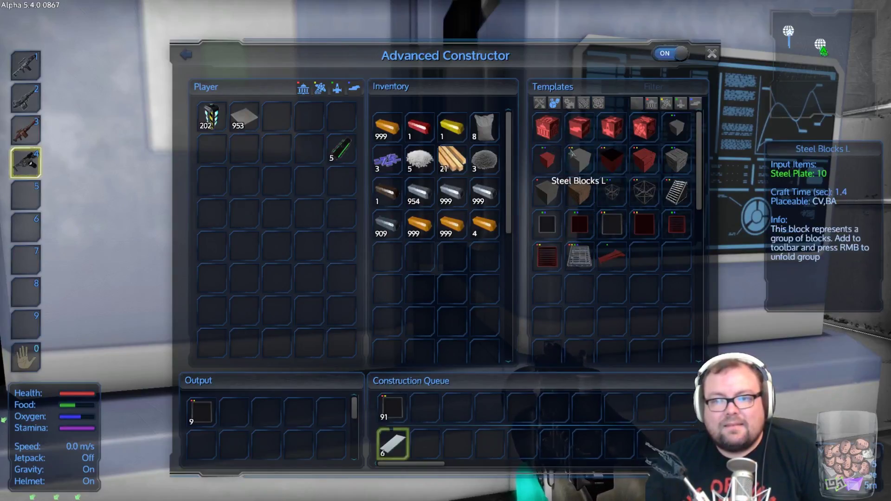
click(666, 103)
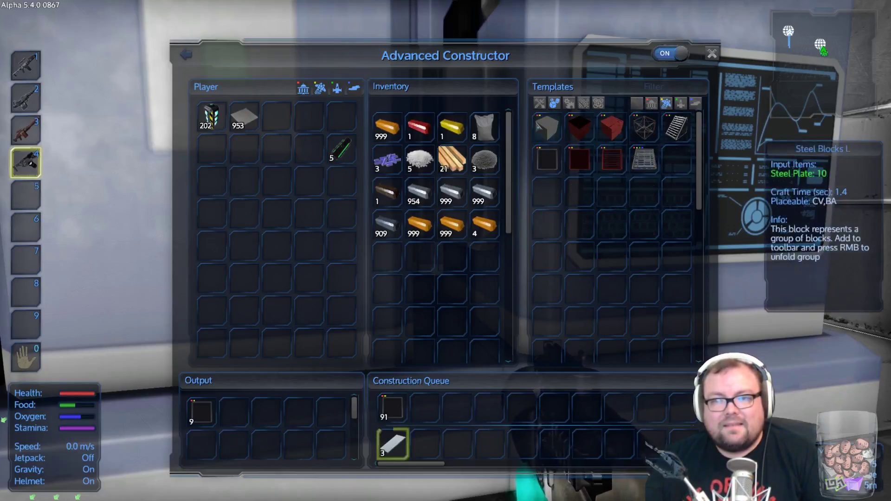
click(651, 103)
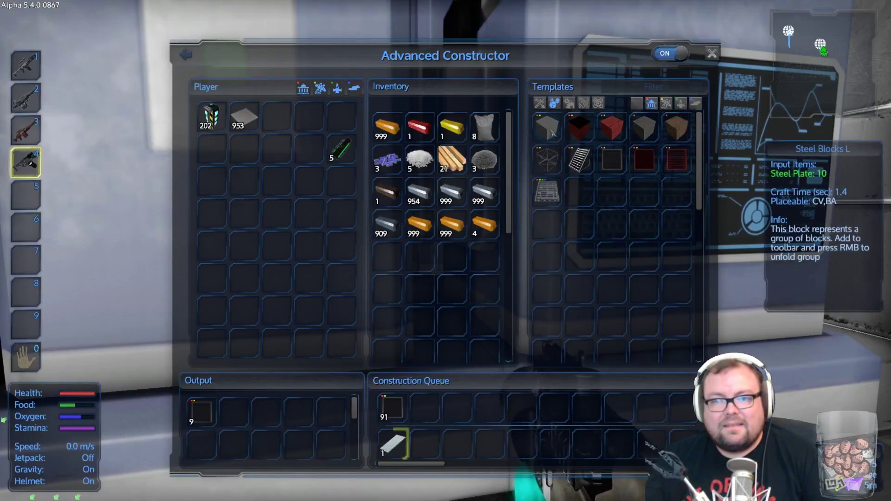
mouse_move(244, 117)
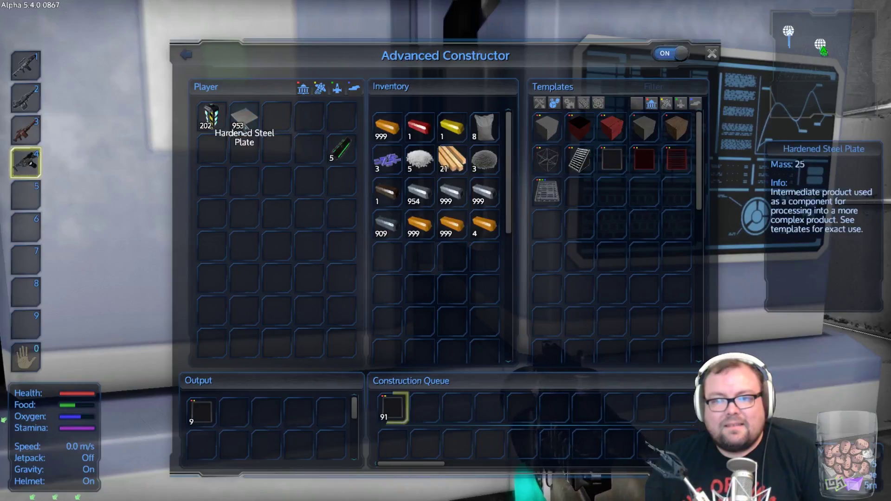
shift+click(254, 125)
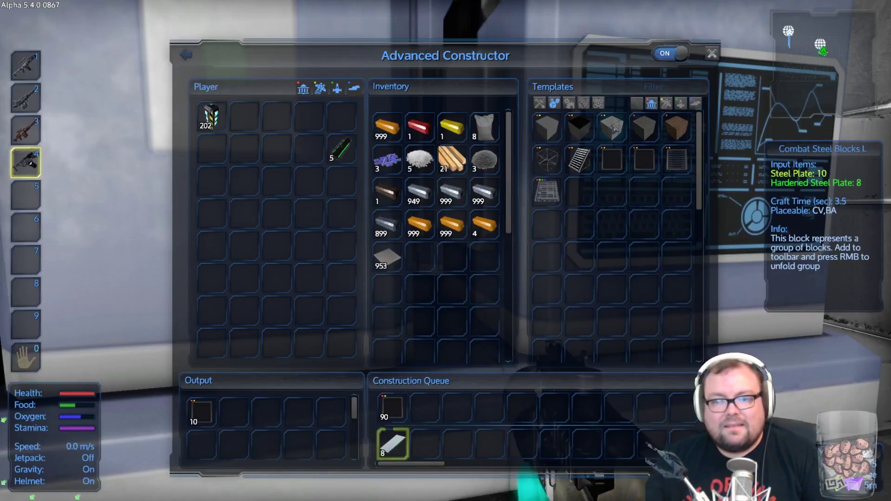
Step: Glance into Cargo Box 3, then jetpack over to the COP Capital Vessel's Hardened Steel Block L hull
key(Escape)
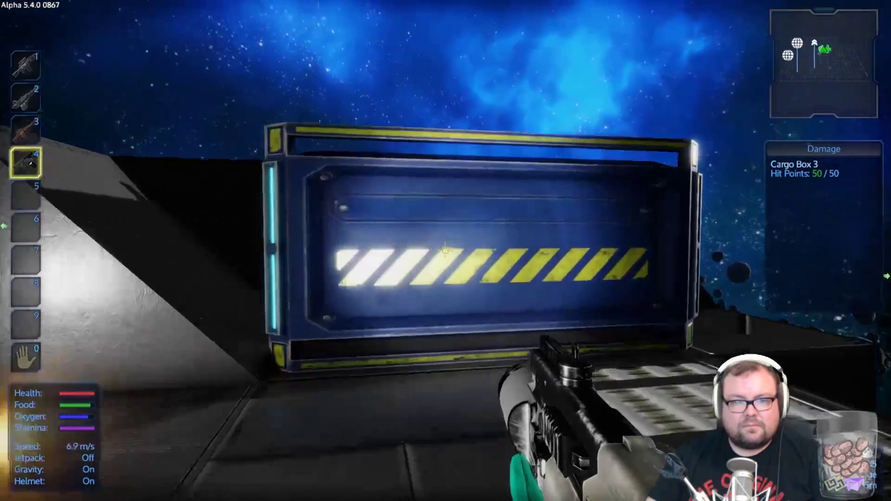
key(f)
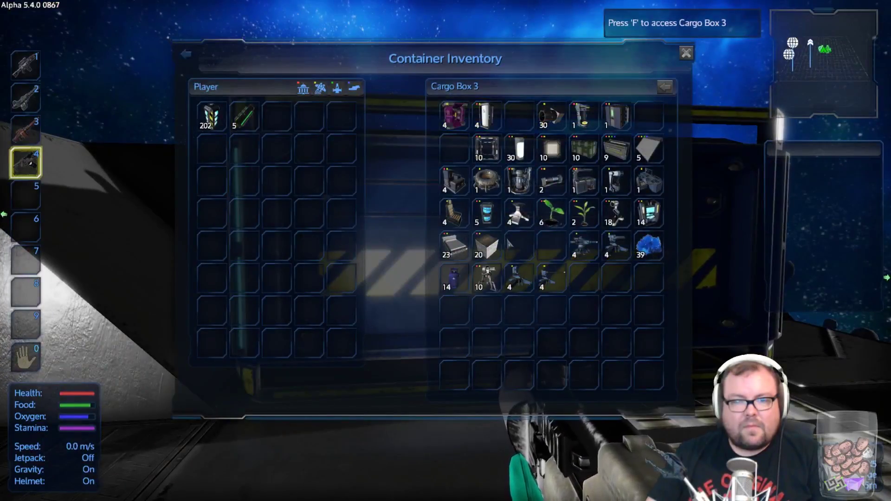
key(Escape)
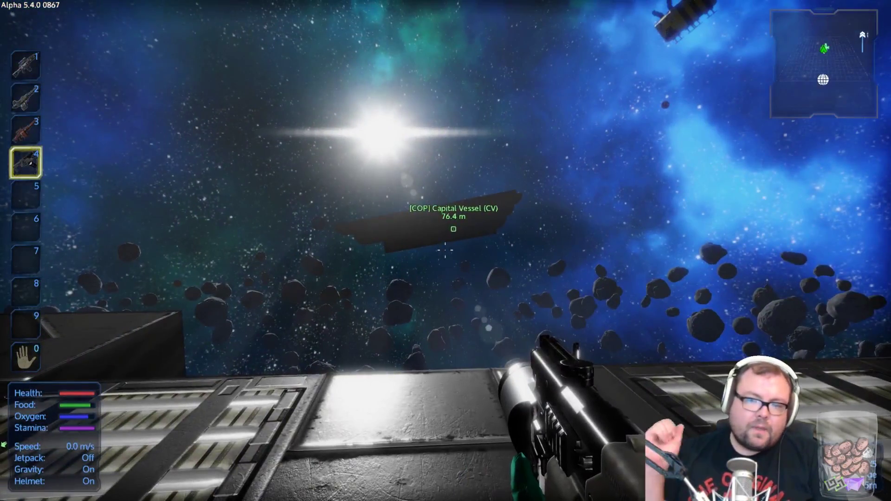
key(w)
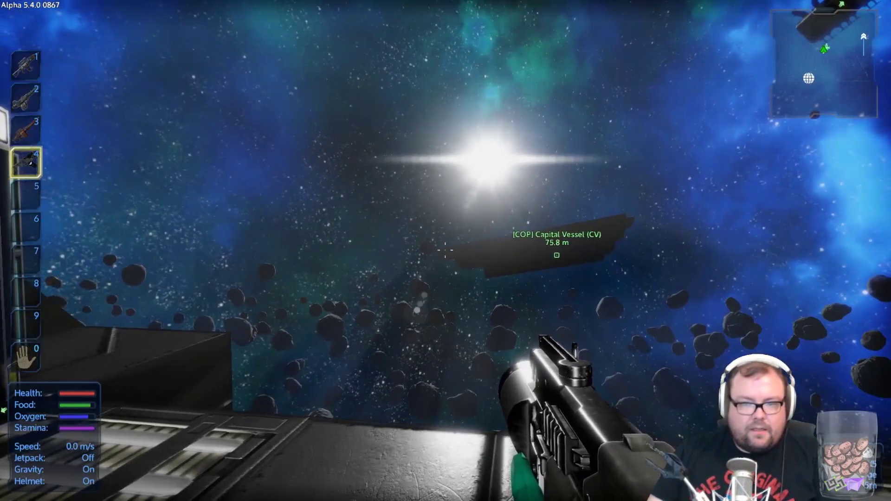
key(j)
key(w)
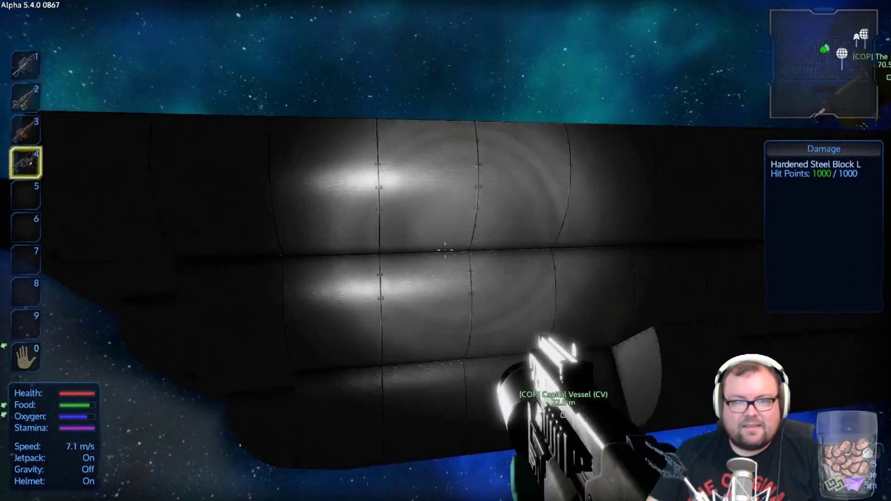
Step: Land at the station doorway and walk through the corridor, hangar and elevator
key(w)
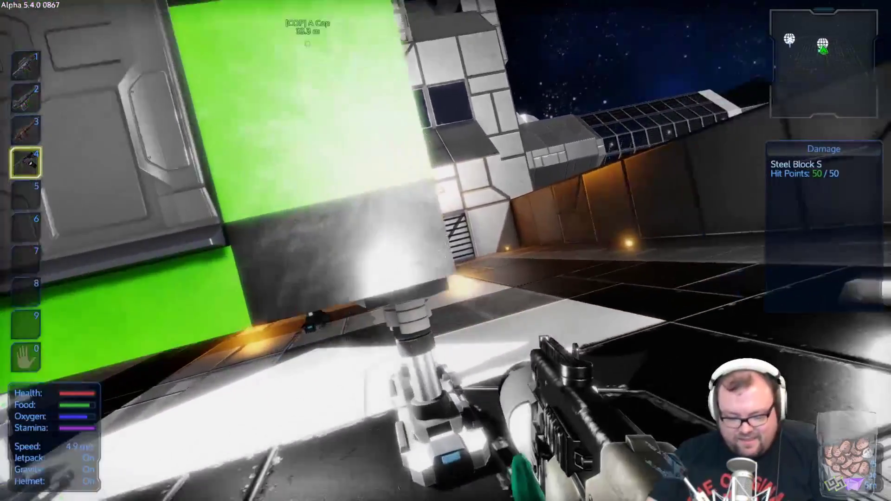
key(j)
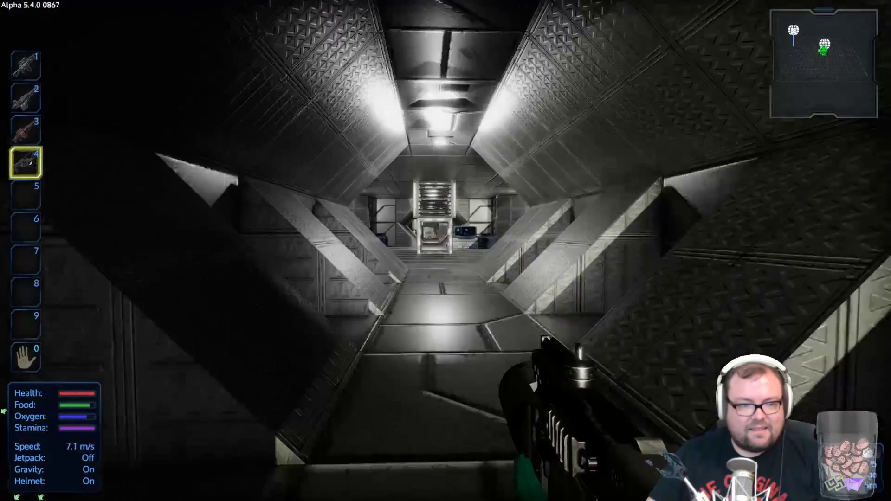
key(w)
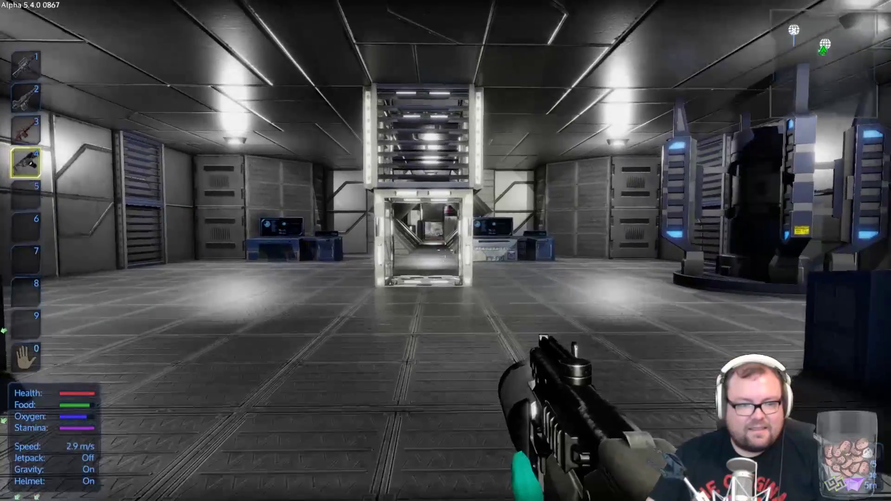
key(w)
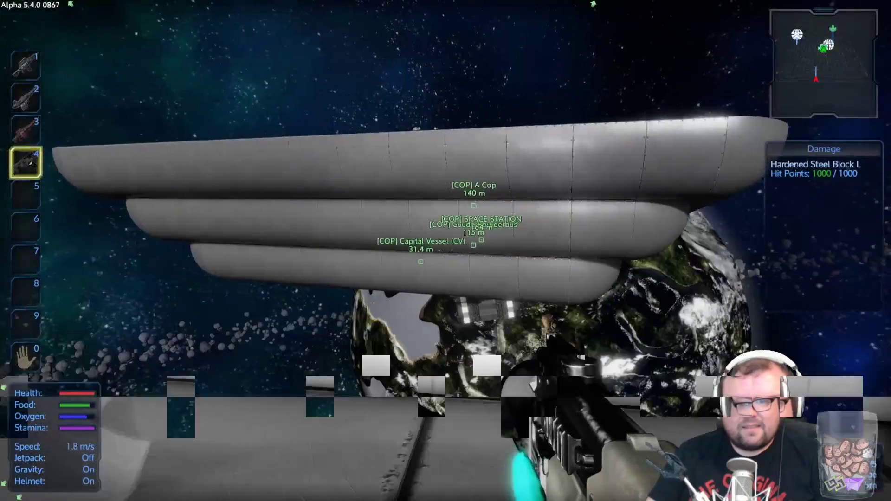
Step: Jetpack from the platform back down onto the station deck beside the green vessel
key(w)
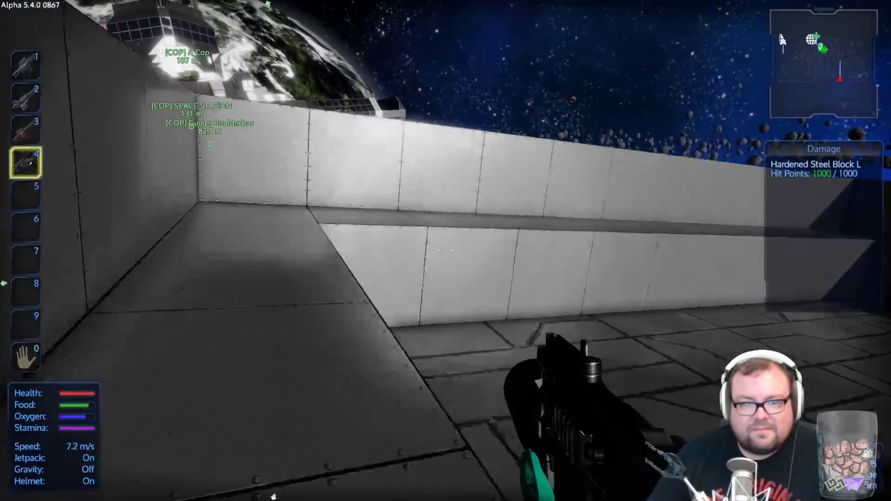
key(w)
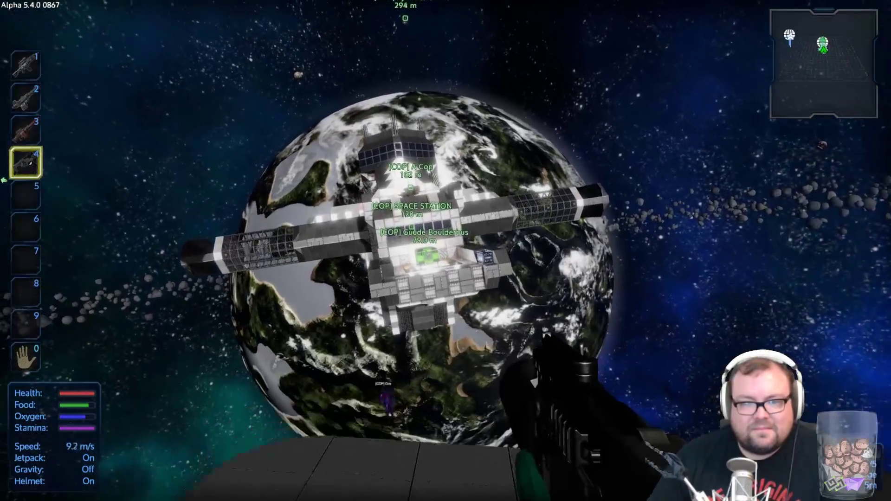
key(w)
key(w)
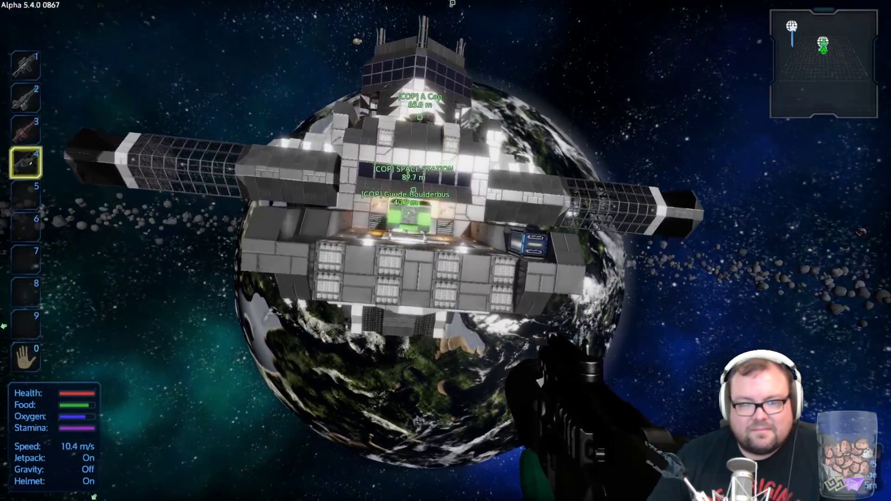
key(w)
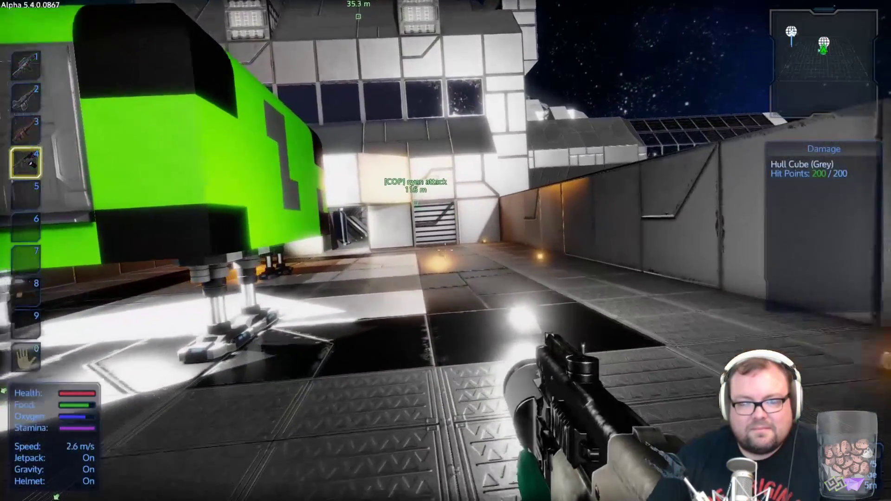
Step: Land by the green ship, switch the multitool to Repair, and repair the damaged Steel Block S
key(w)
key(j)
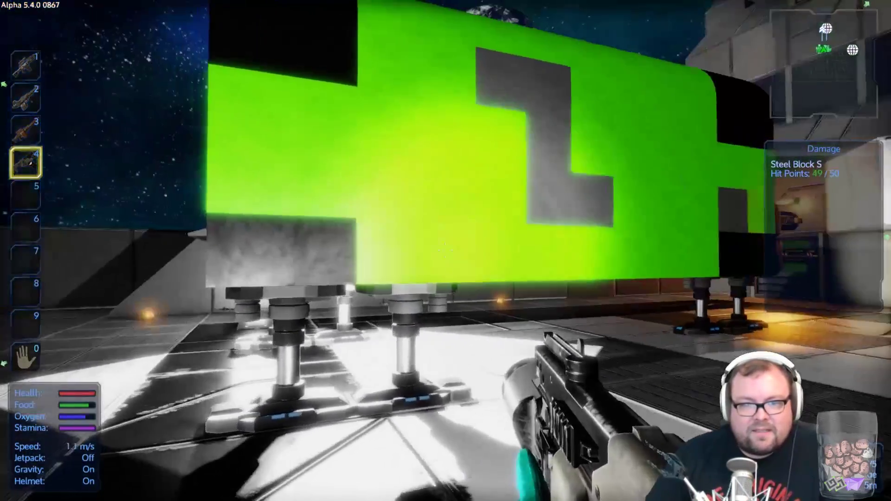
click(446, 250)
right_click(445, 250)
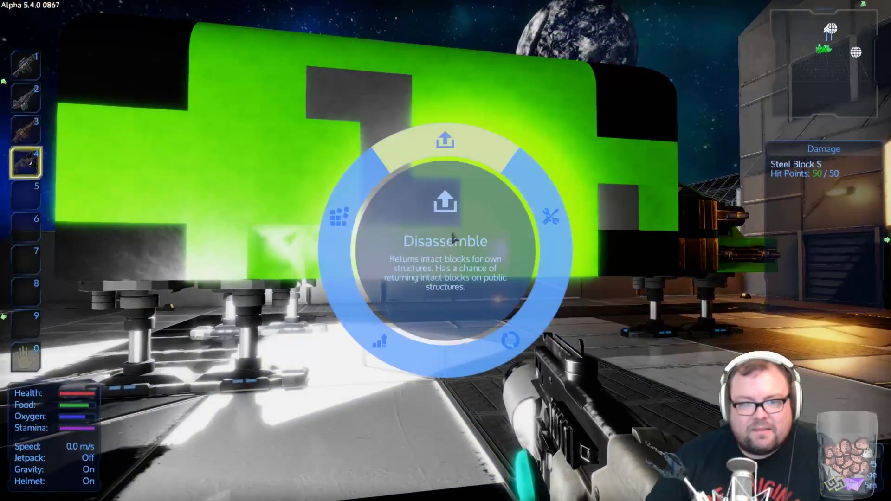
click(383, 320)
right_click(448, 248)
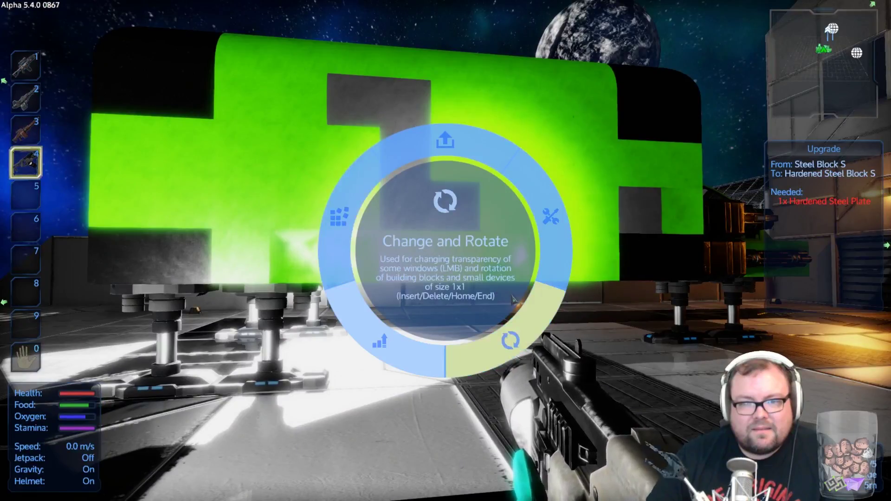
click(555, 244)
click(445, 249)
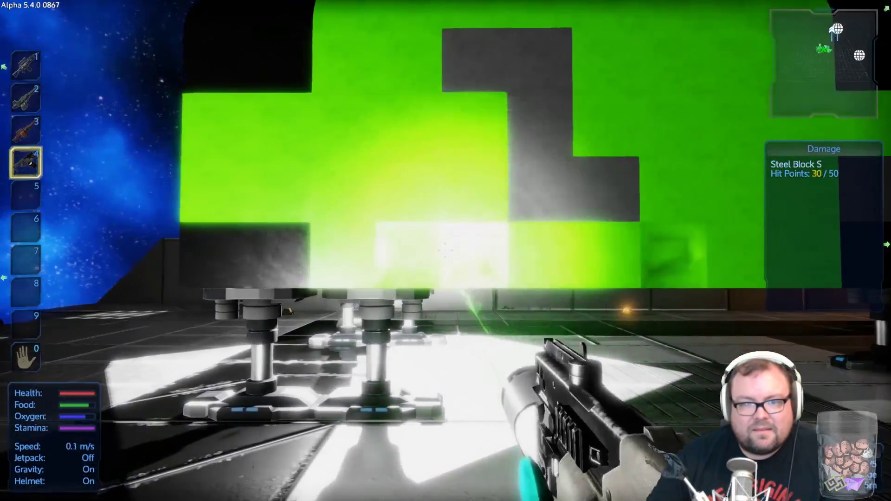
Step: Strafe along the green ship's side toward its cockpit
key(d)
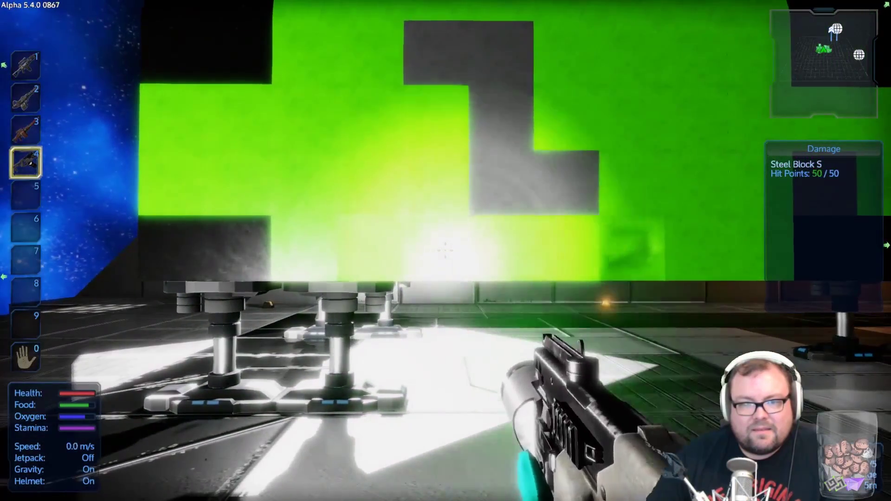
key(d)
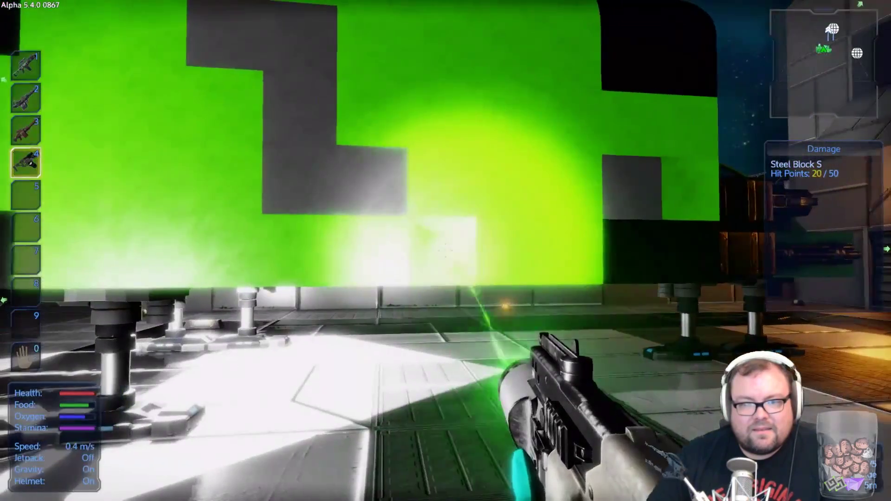
key(d)
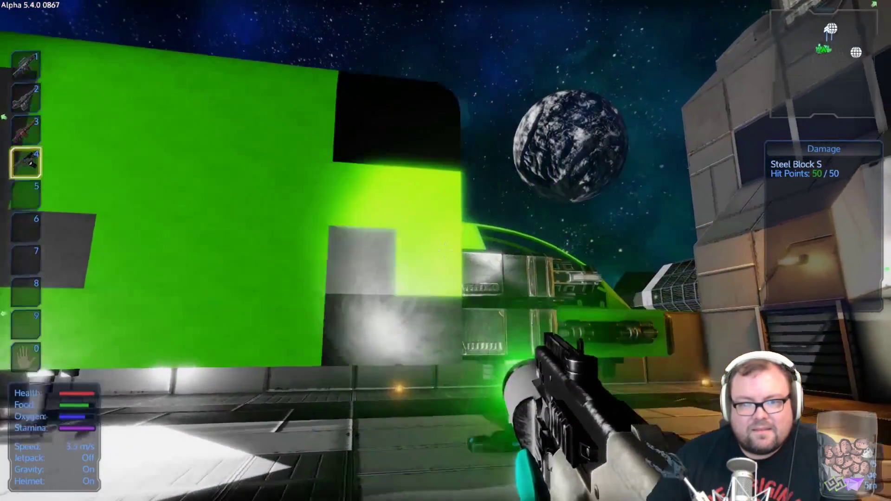
key(d)
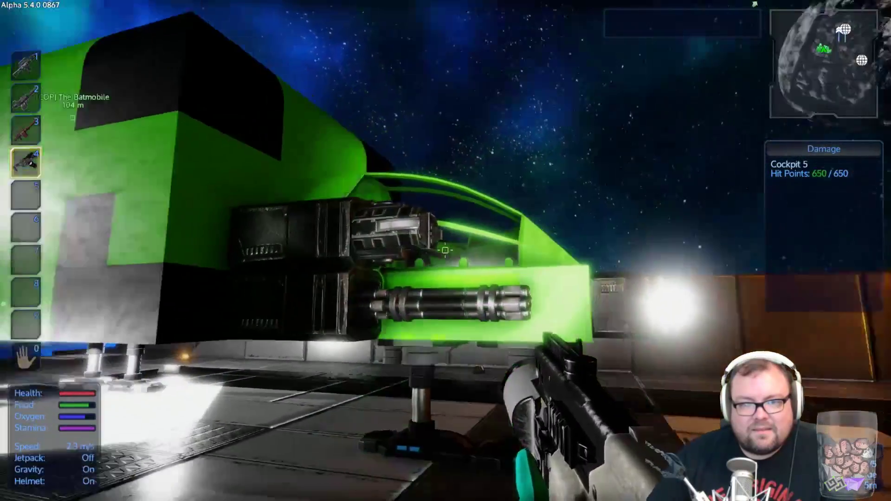
key(d)
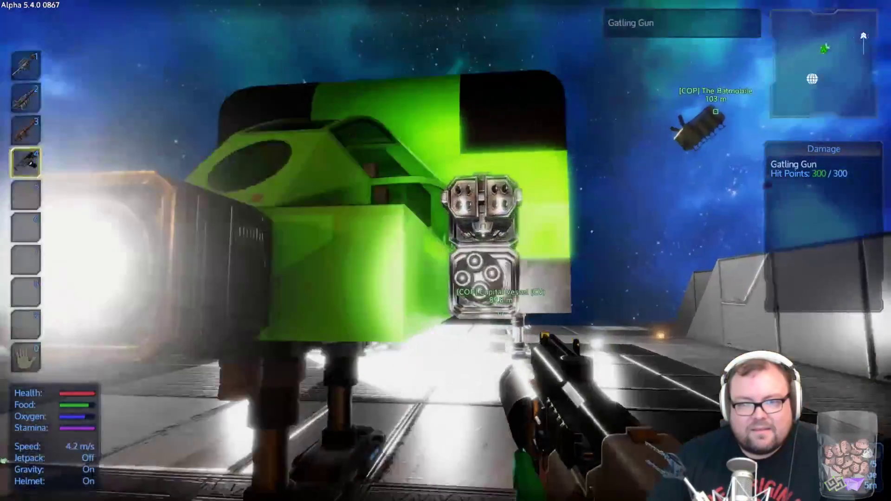
key(d)
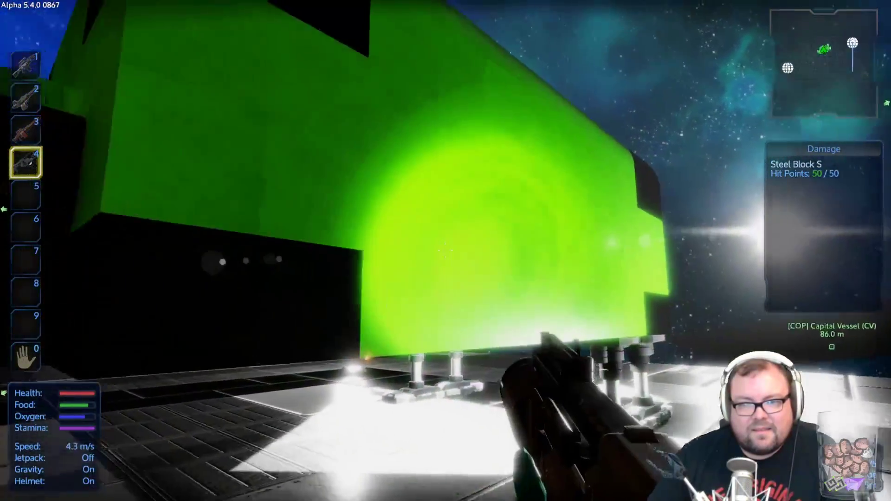
key(d)
key(d)
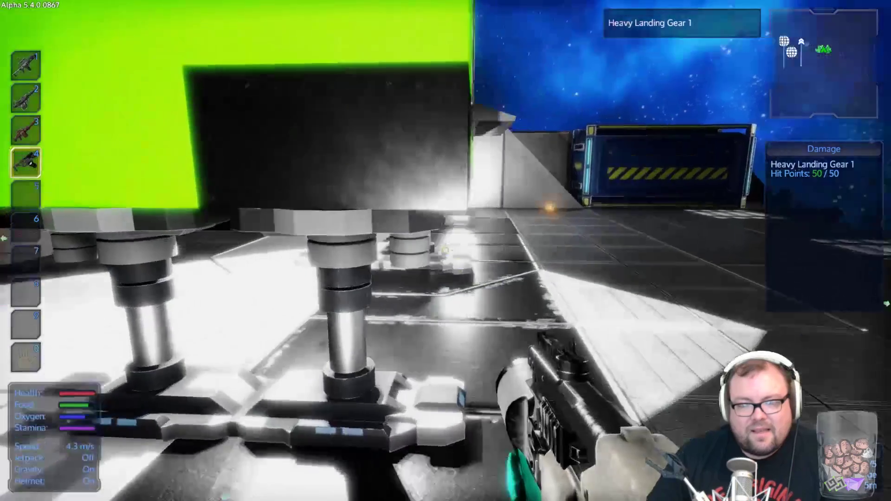
Step: Back away and circle to the front, viewing the rocket launcher and gatling guns
key(d)
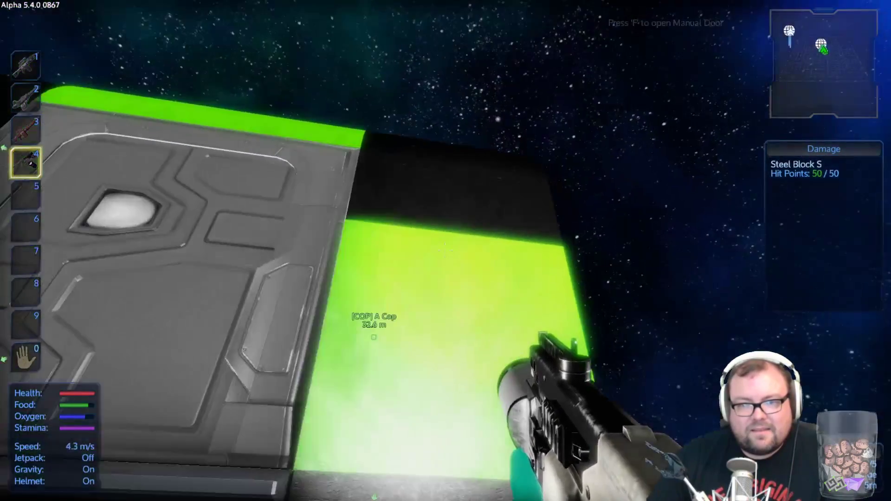
key(w)
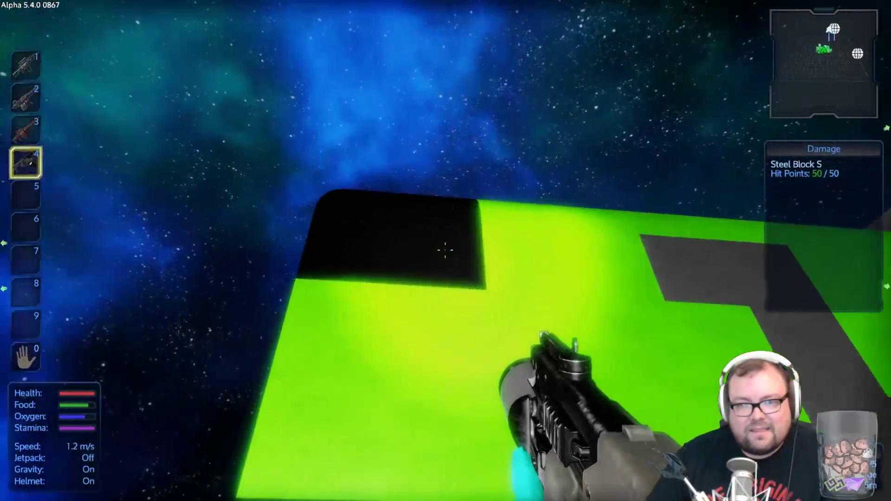
key(s)
key(d)
key(d)
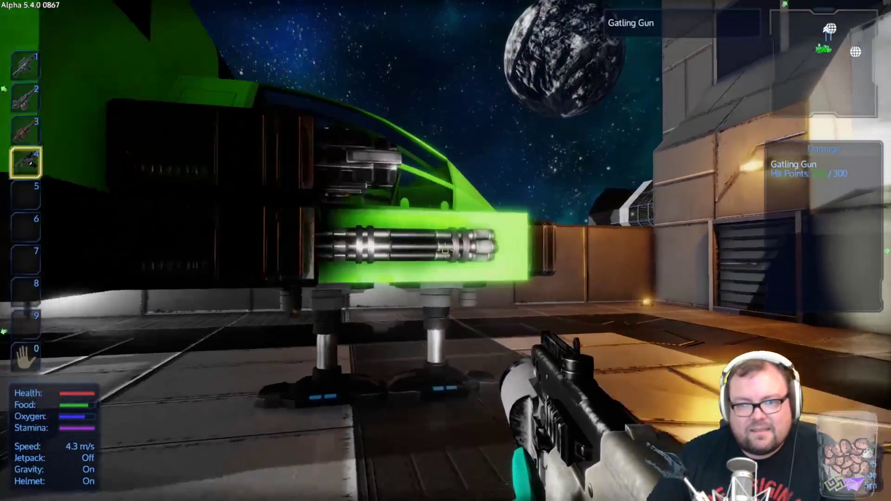
key(d)
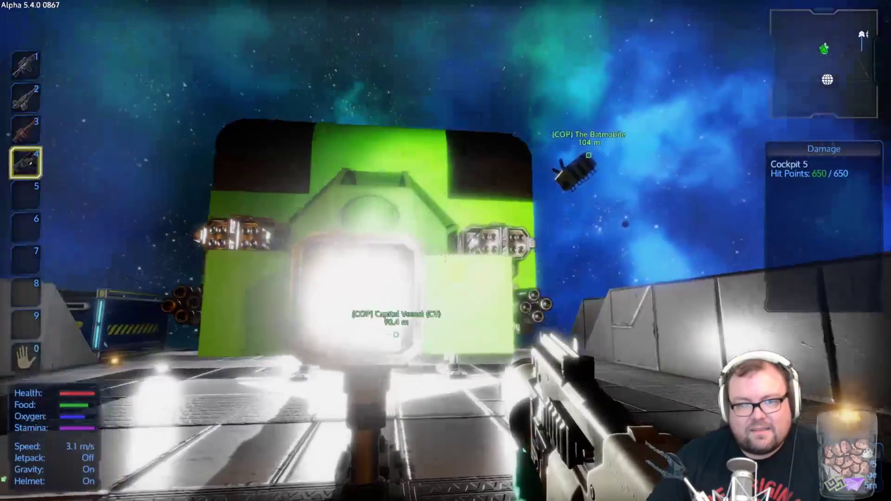
key(d)
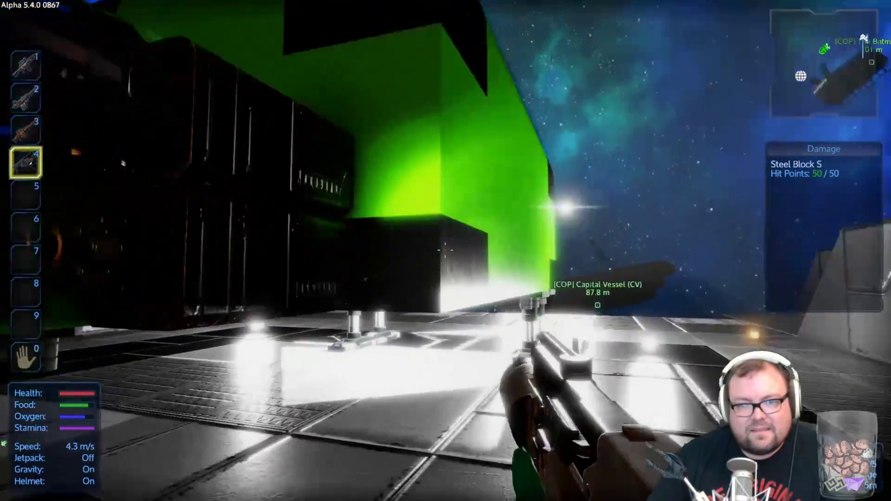
key(d)
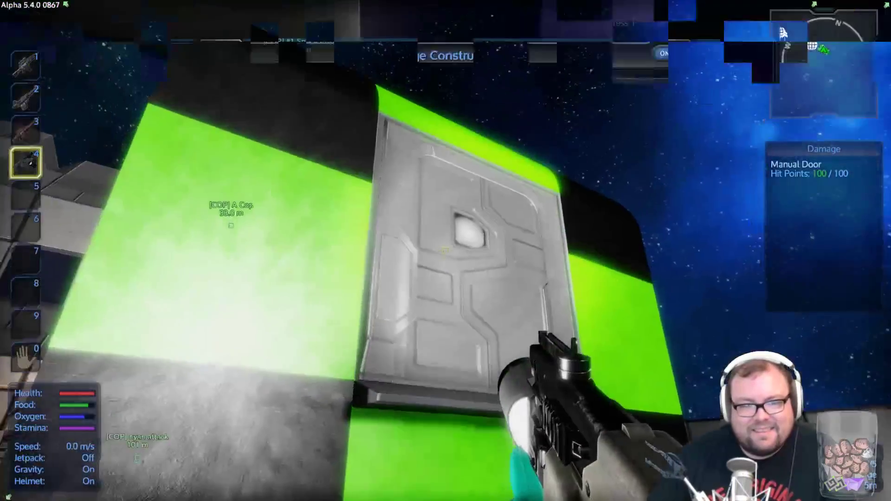
Step: Move the two finished cargo boxes from the Large Constructor's Output to hotbar slot 5
key(f)
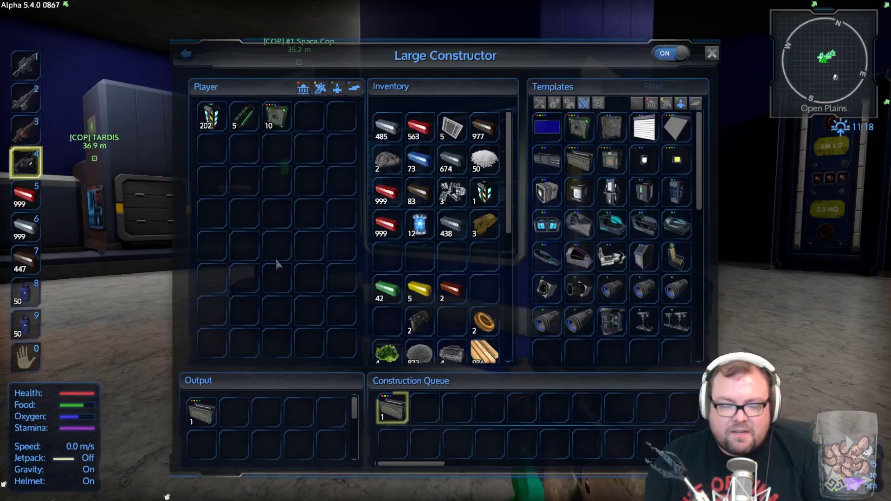
drag(201, 412, 54, 200)
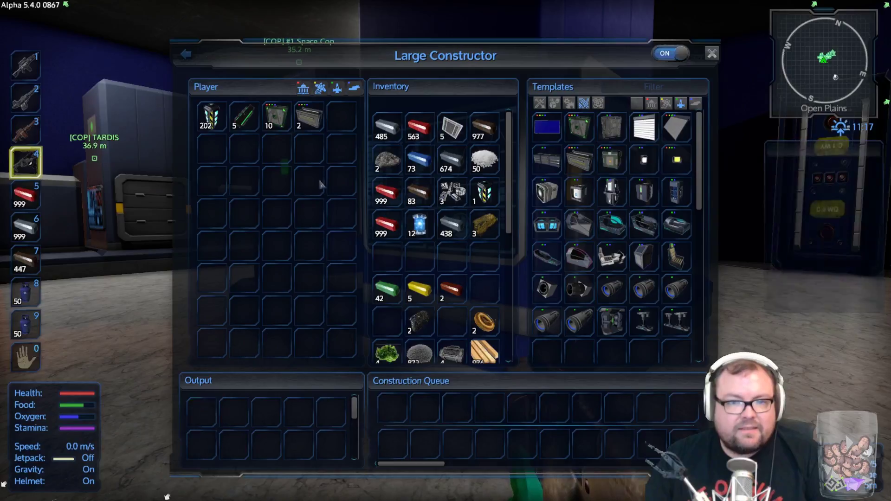
click(54, 199)
click(307, 118)
key(Escape)
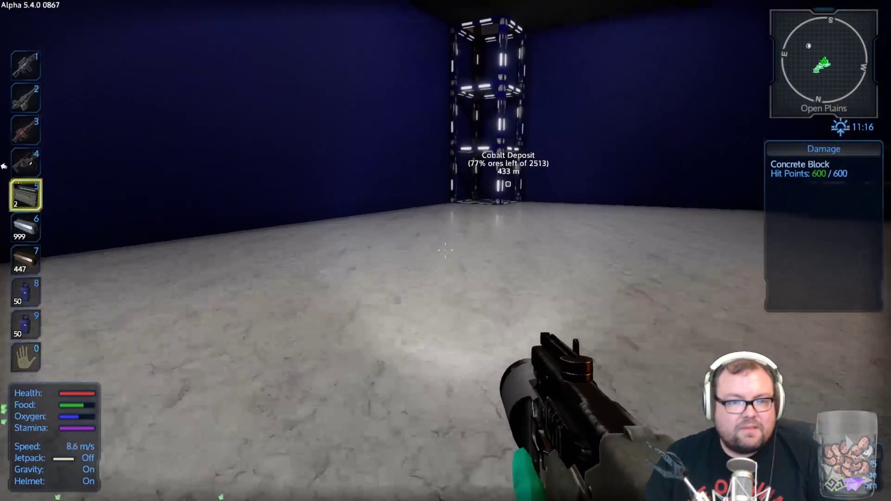